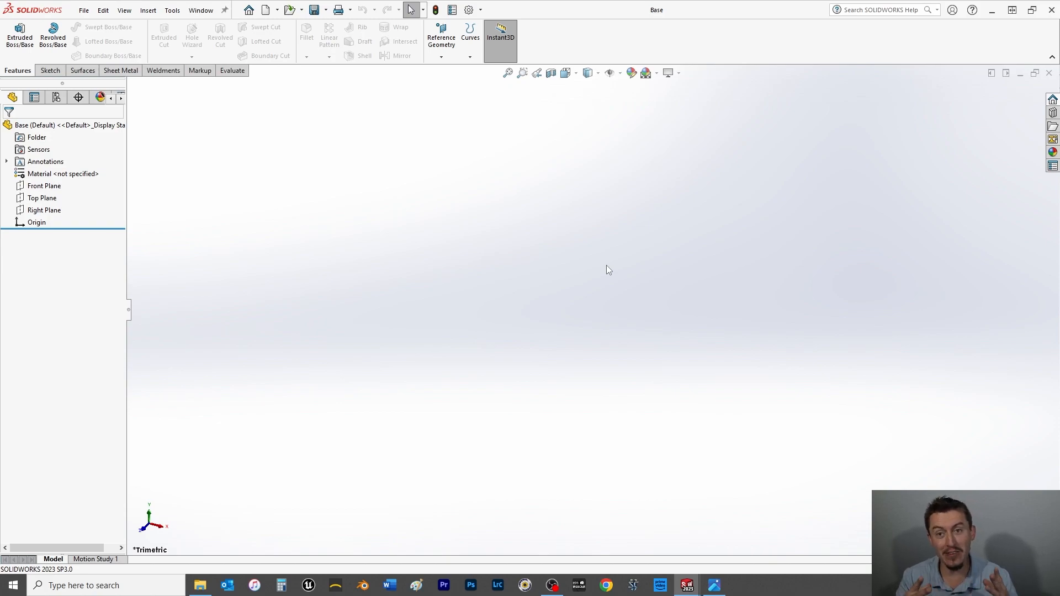
# Step: Sketch a center rectangle about 7.18 by 4.65 in on the Top Plane, centered on the origin
pyautogui.click(42, 198)
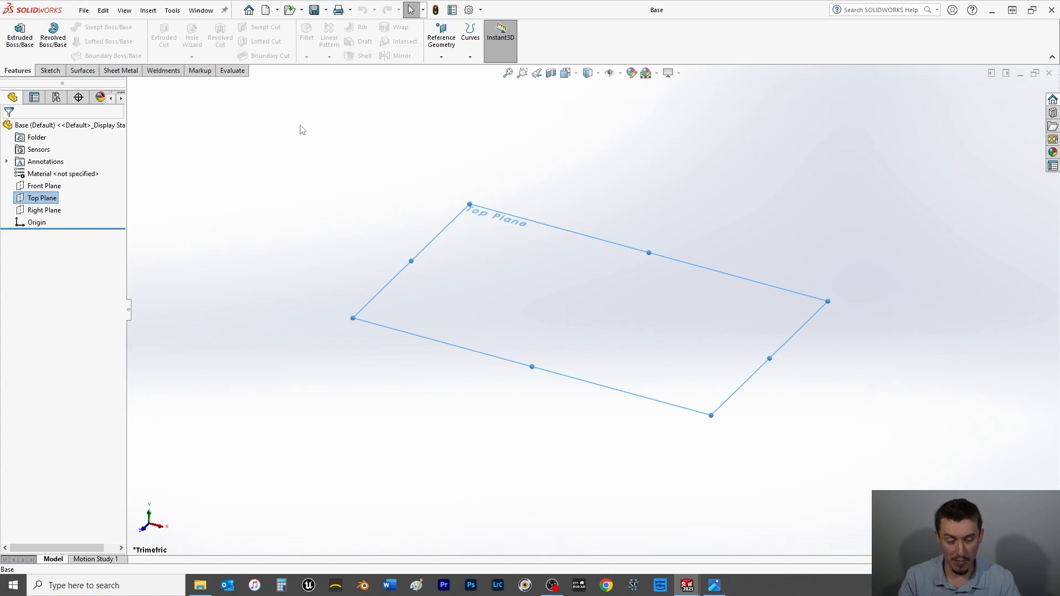
pyautogui.click(49, 71)
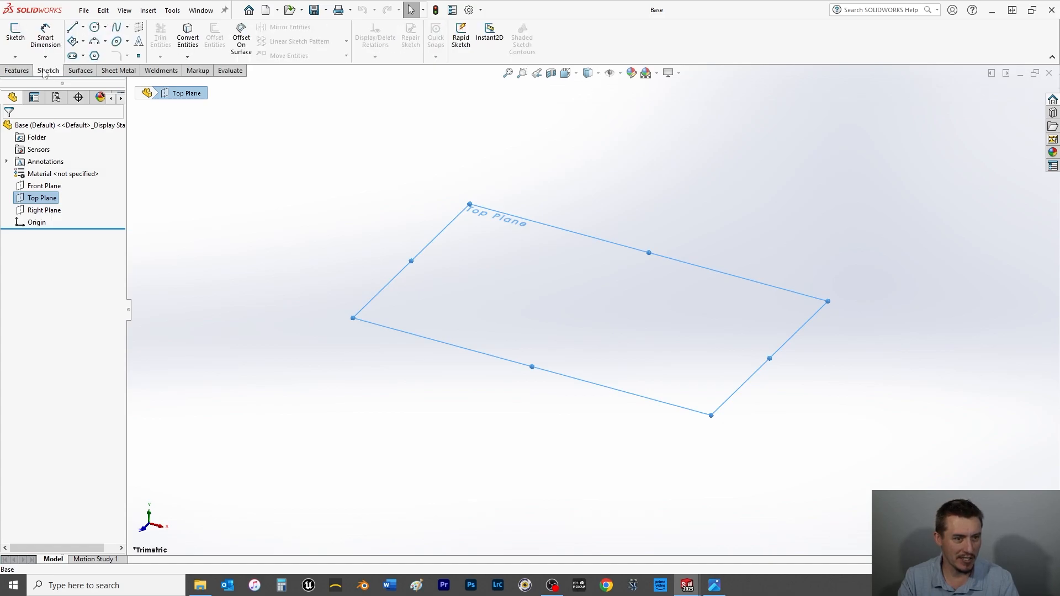
pyautogui.click(84, 42)
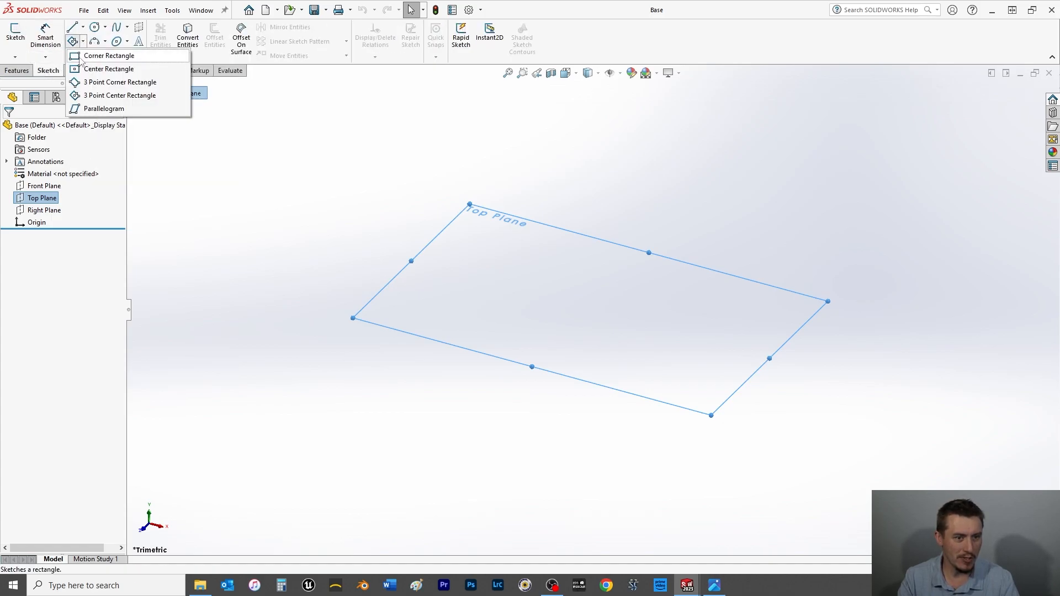
pyautogui.click(79, 71)
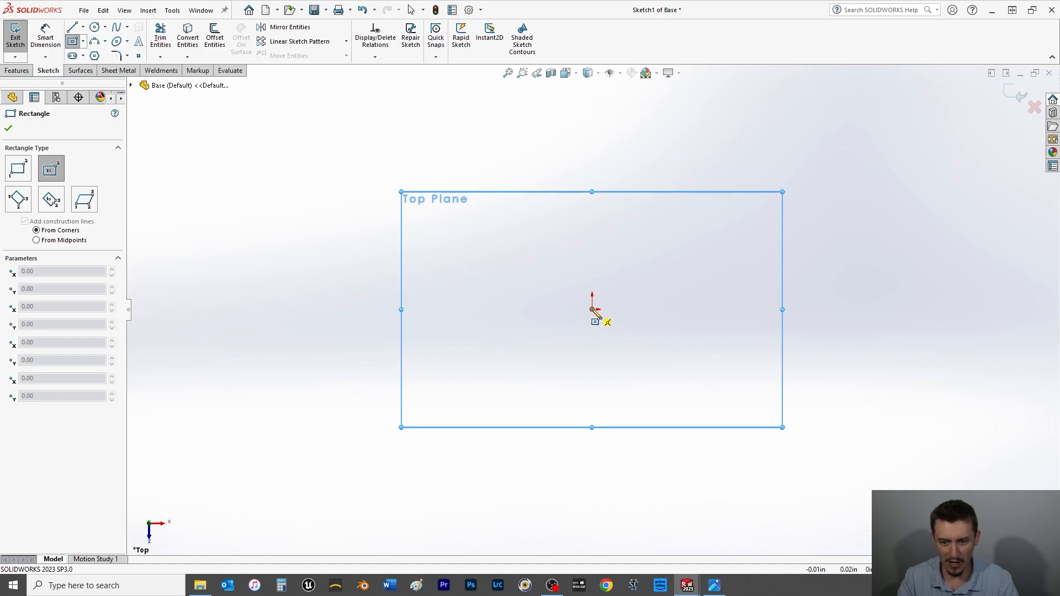
pyautogui.click(592, 309)
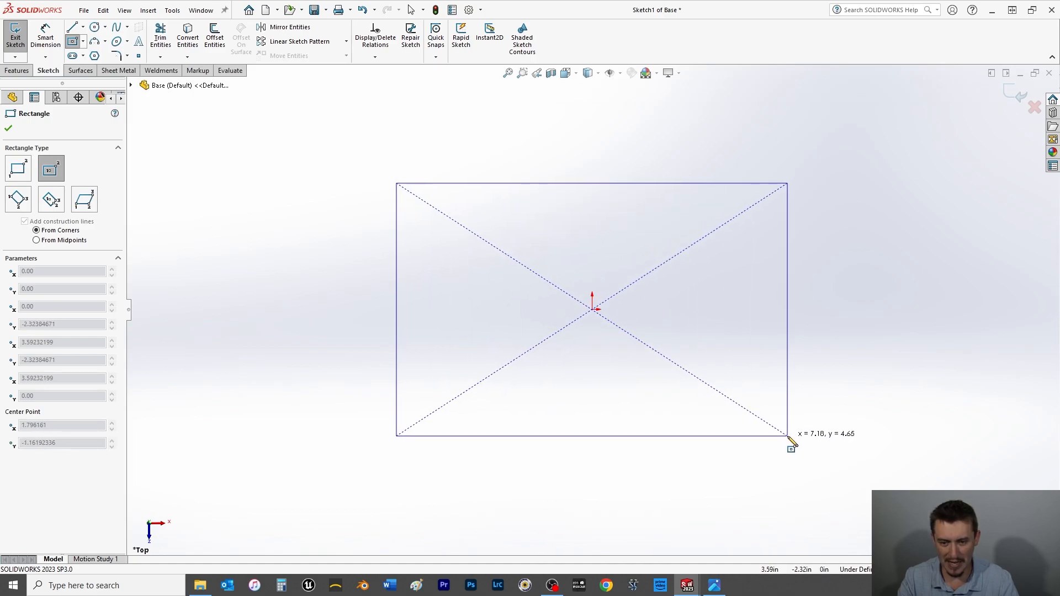
pyautogui.click(787, 435)
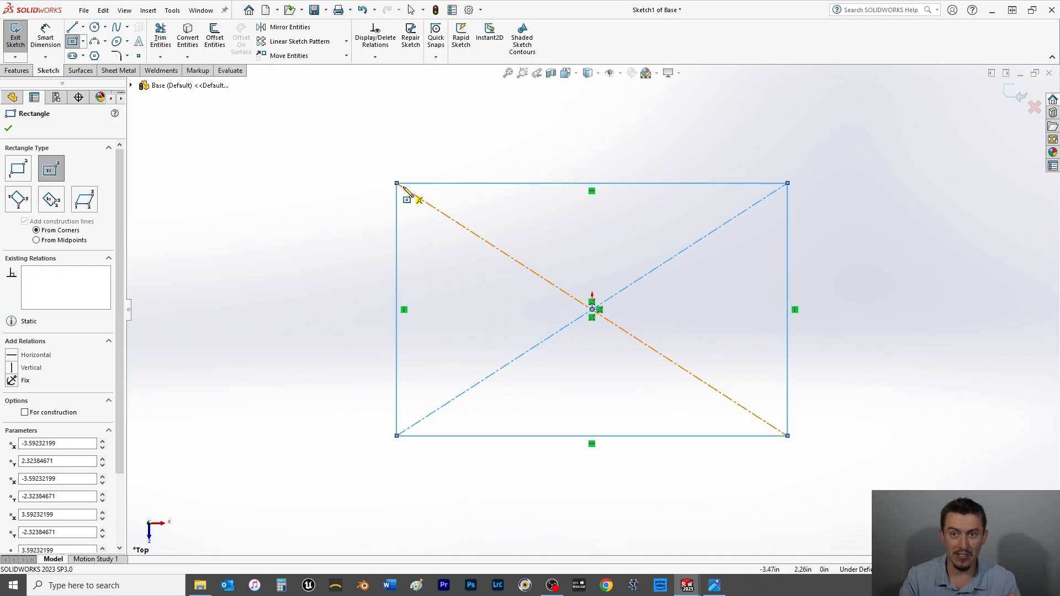
pyautogui.click(405, 189)
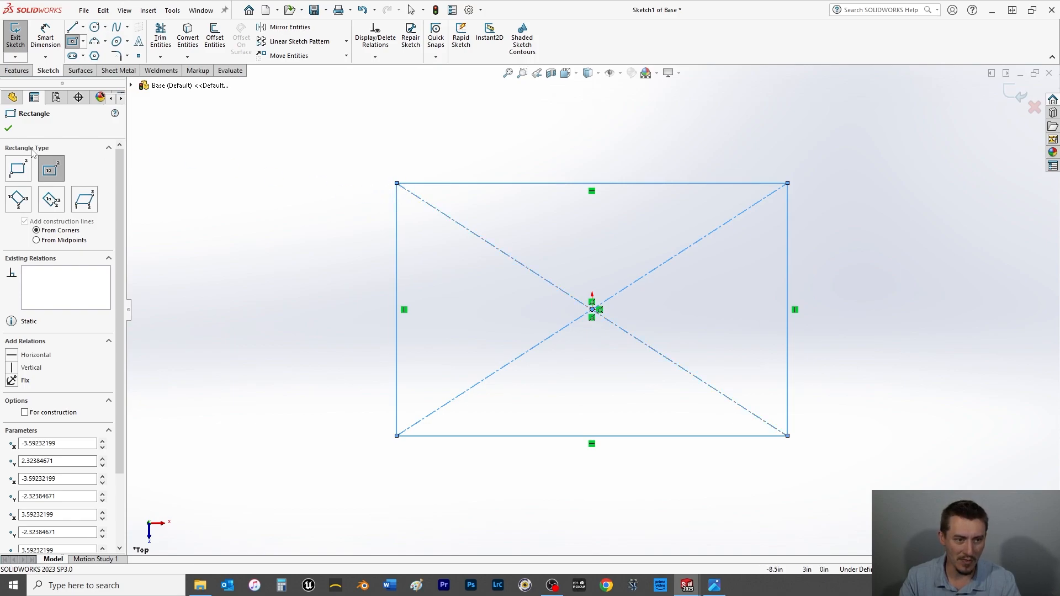
pyautogui.click(8, 128)
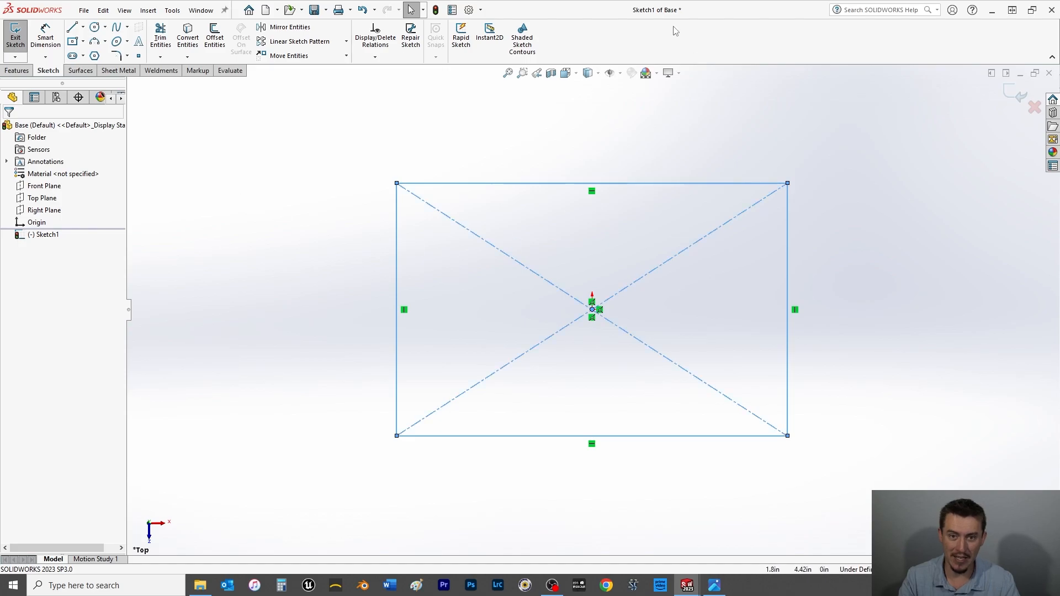
# Step: Change the document's unit system to MMGS (millimeter, gram, second) and save the part
pyautogui.click(469, 11)
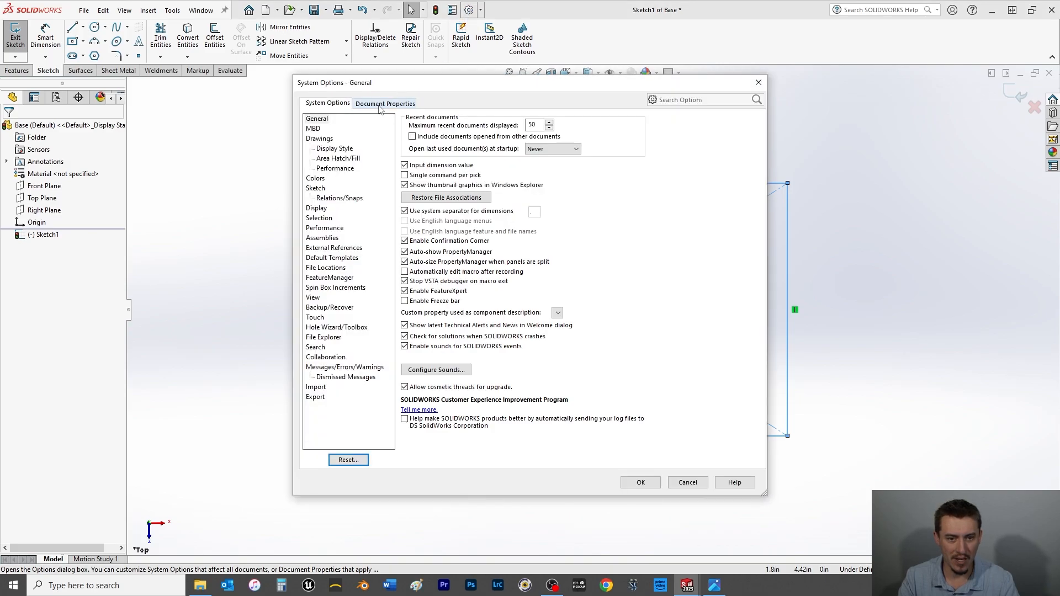
pyautogui.click(379, 105)
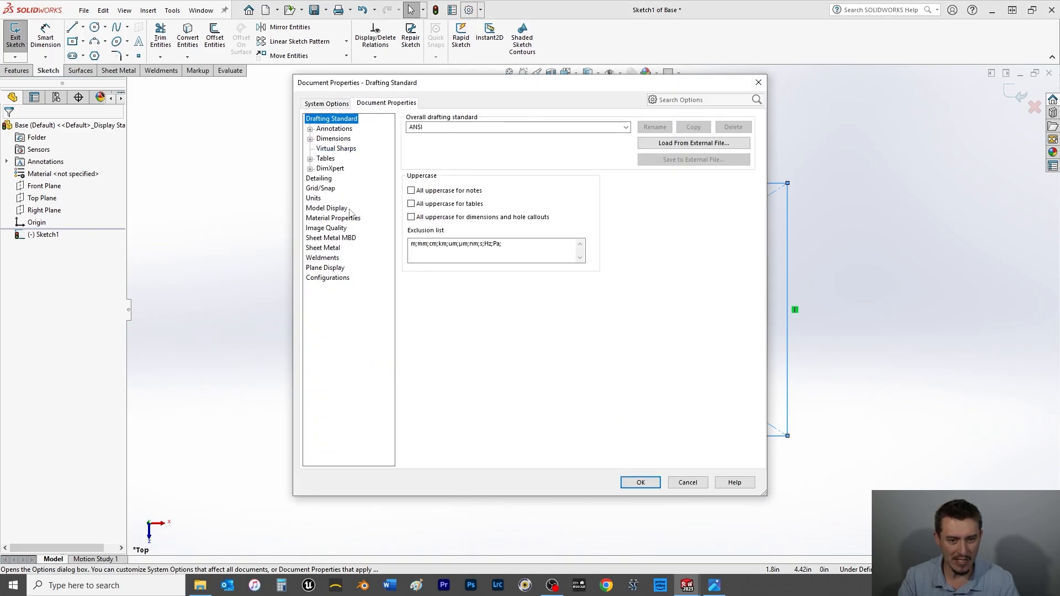
pyautogui.click(313, 199)
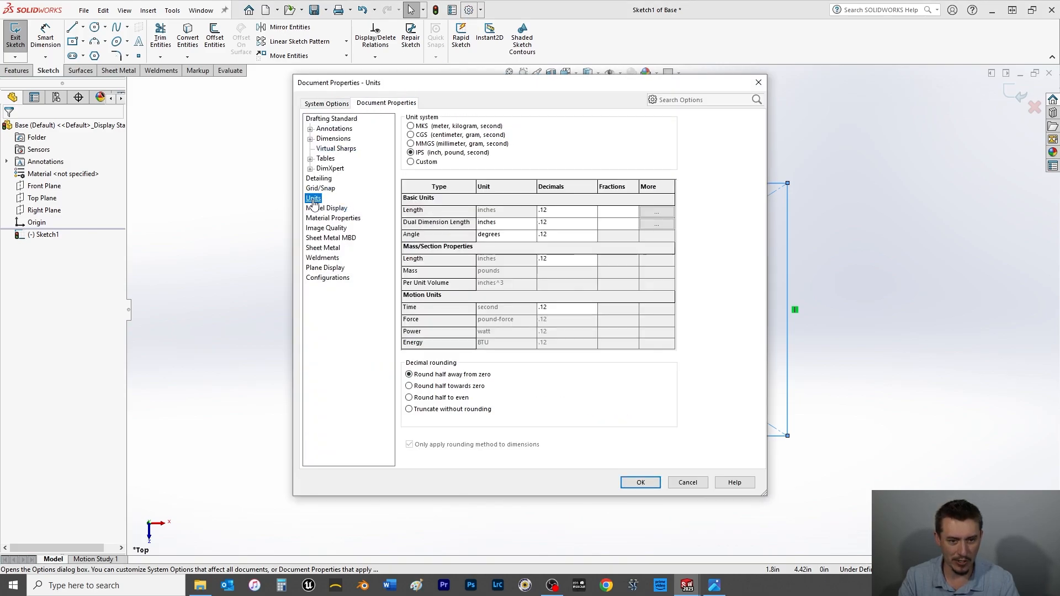
pyautogui.click(410, 143)
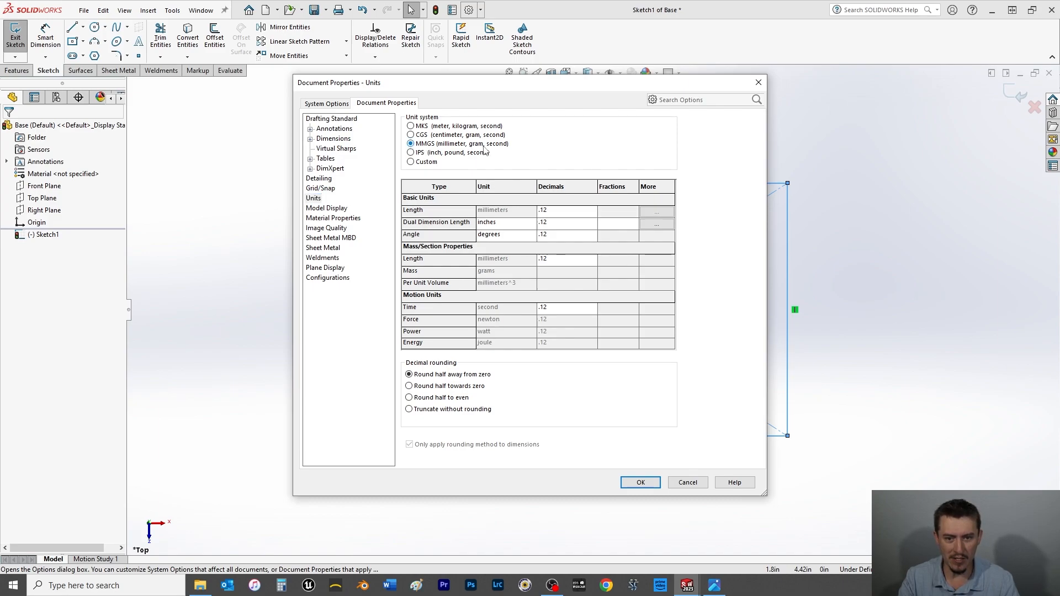
pyautogui.click(644, 484)
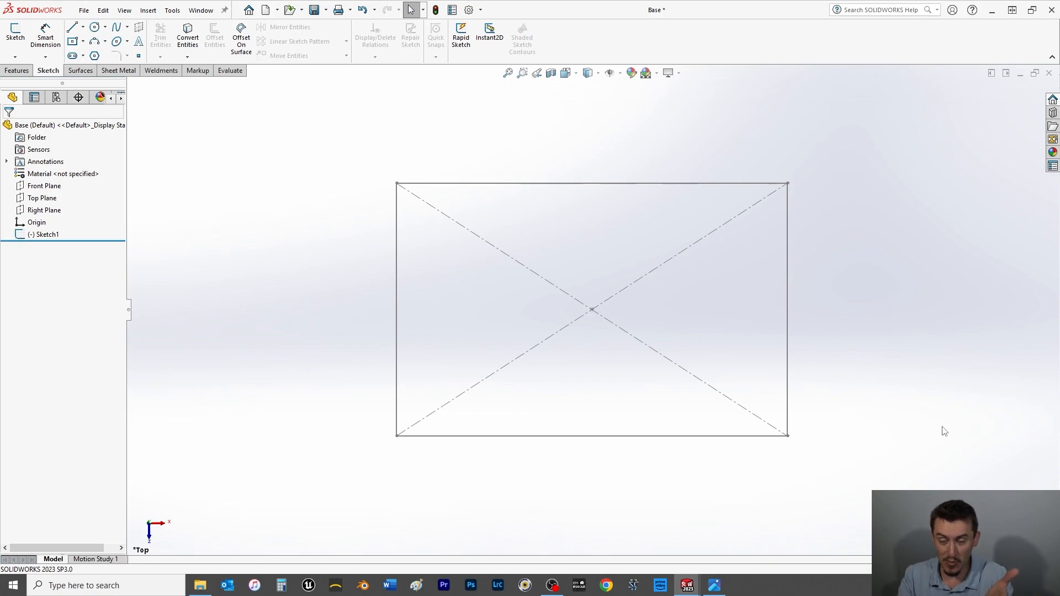
pyautogui.hotkey('ctrl', 's')
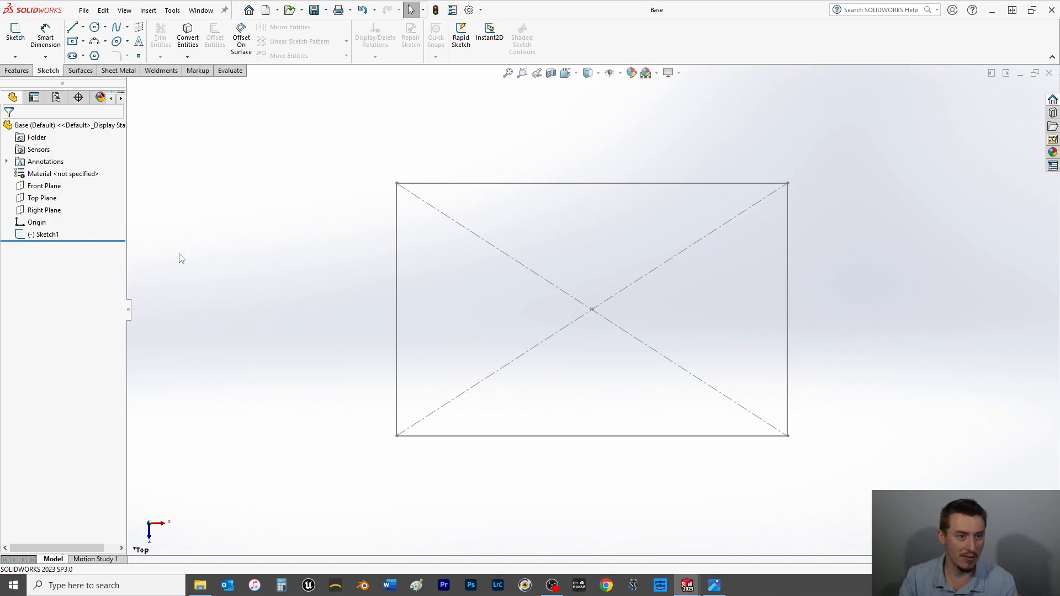
# Step: Reopen the rectangle sketch for editing and dimension its upper horizontal edge to 80 mm
pyautogui.rightClick(52, 236)
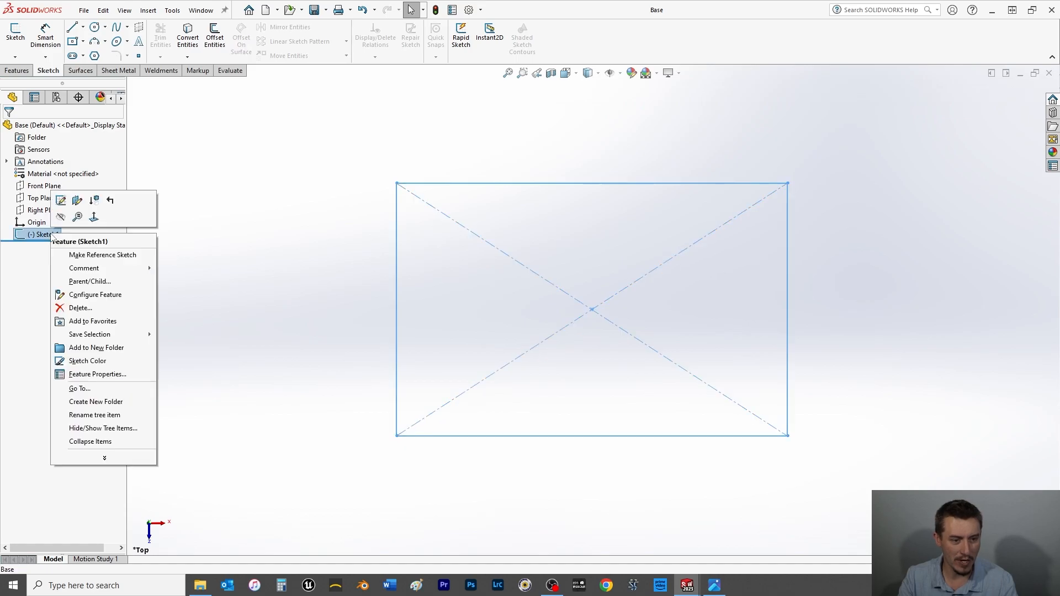
pyautogui.click(63, 202)
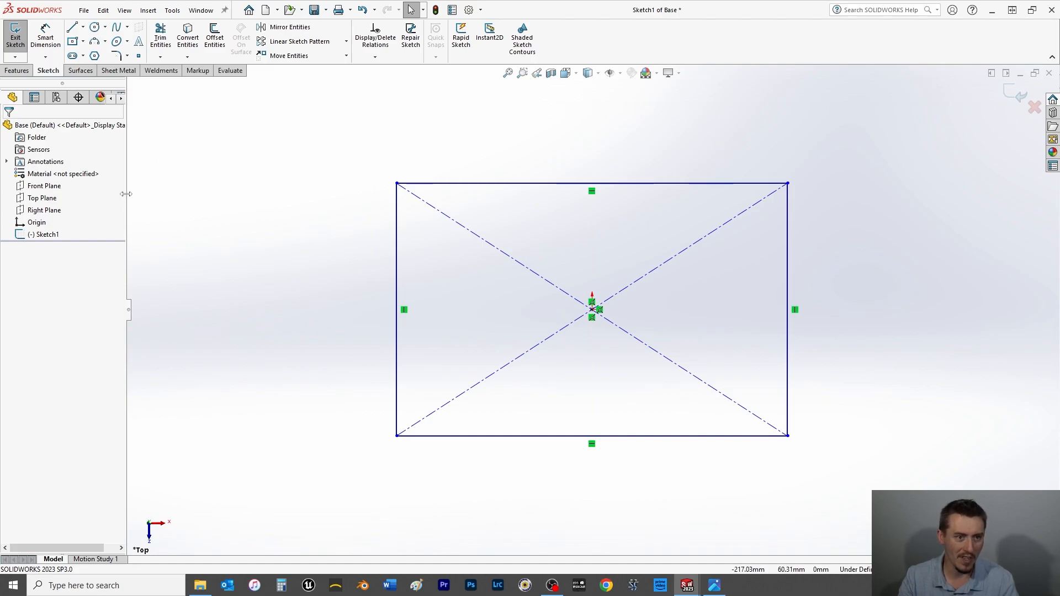
pyautogui.click(51, 39)
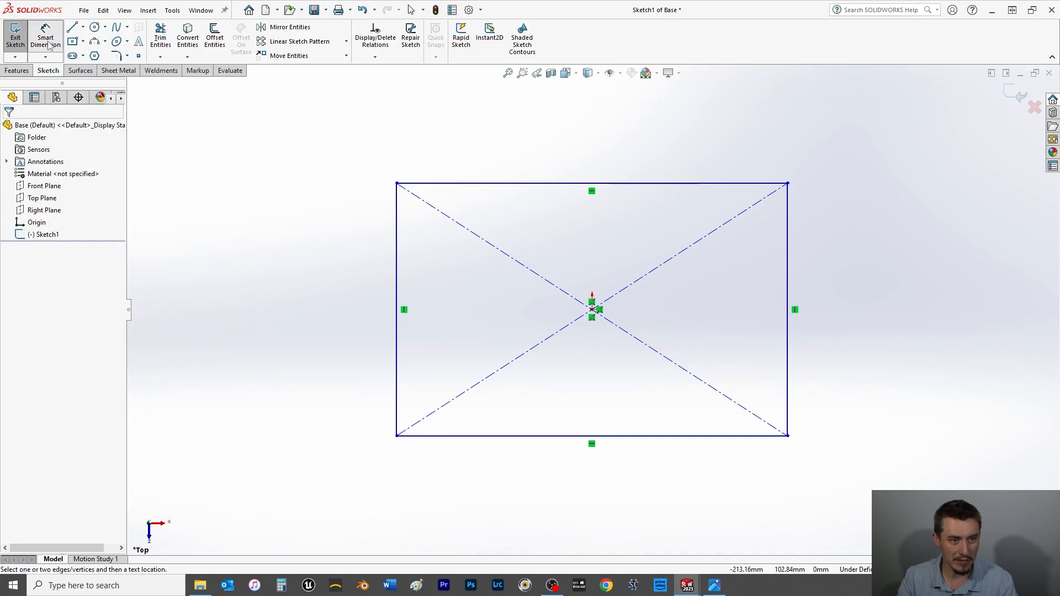
pyautogui.click(674, 183)
pyautogui.click(606, 138)
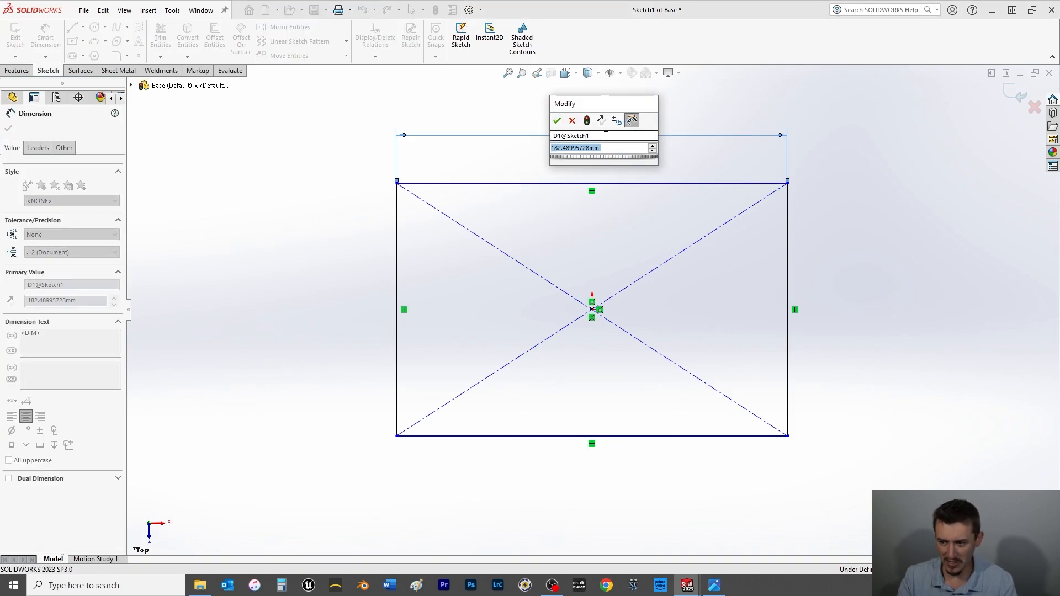
pyautogui.write('80')
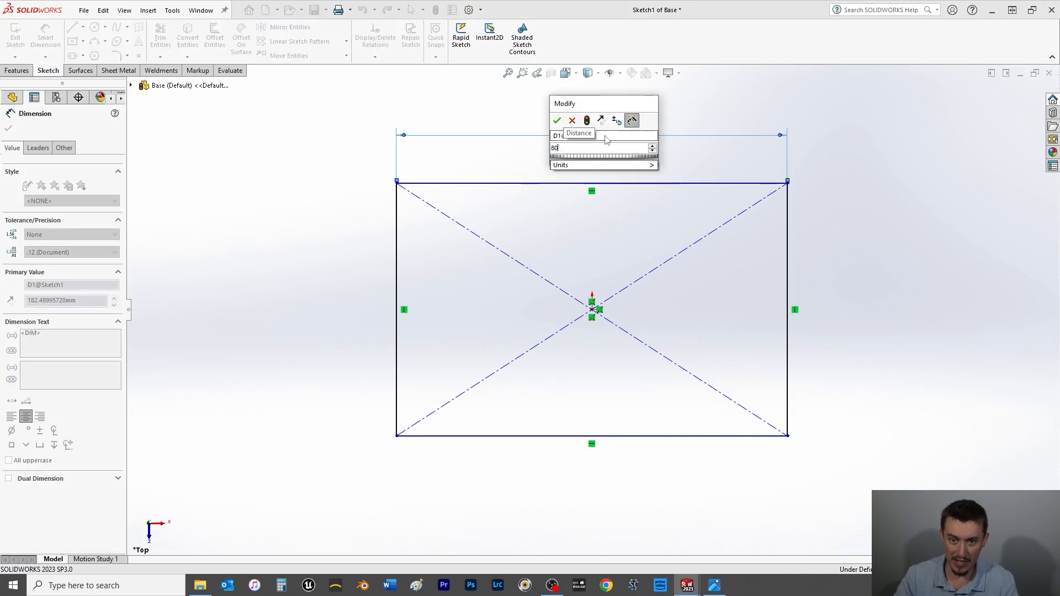
pyautogui.press('Return')
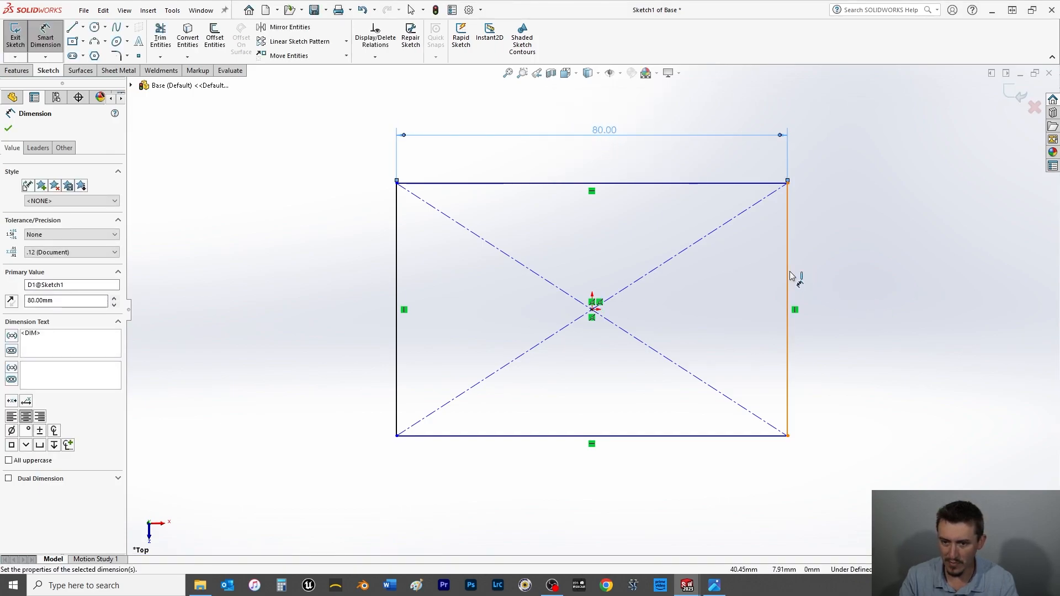
# Step: Dimension the rectangle's vertical side to 50 mm and finish dimensioning
pyautogui.click(788, 276)
pyautogui.click(847, 299)
pyautogui.write('50')
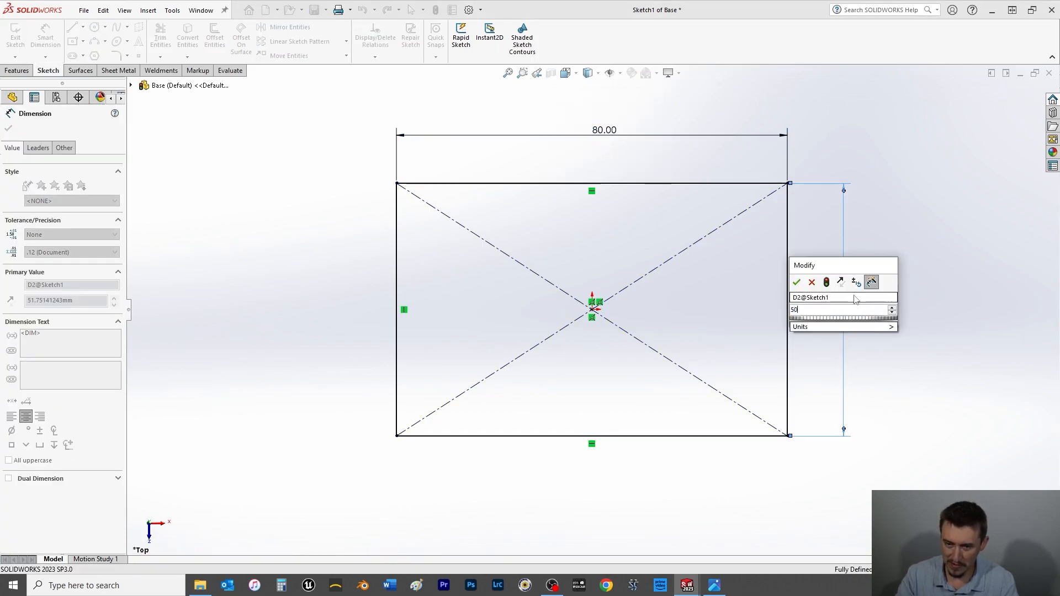
pyautogui.press('Return')
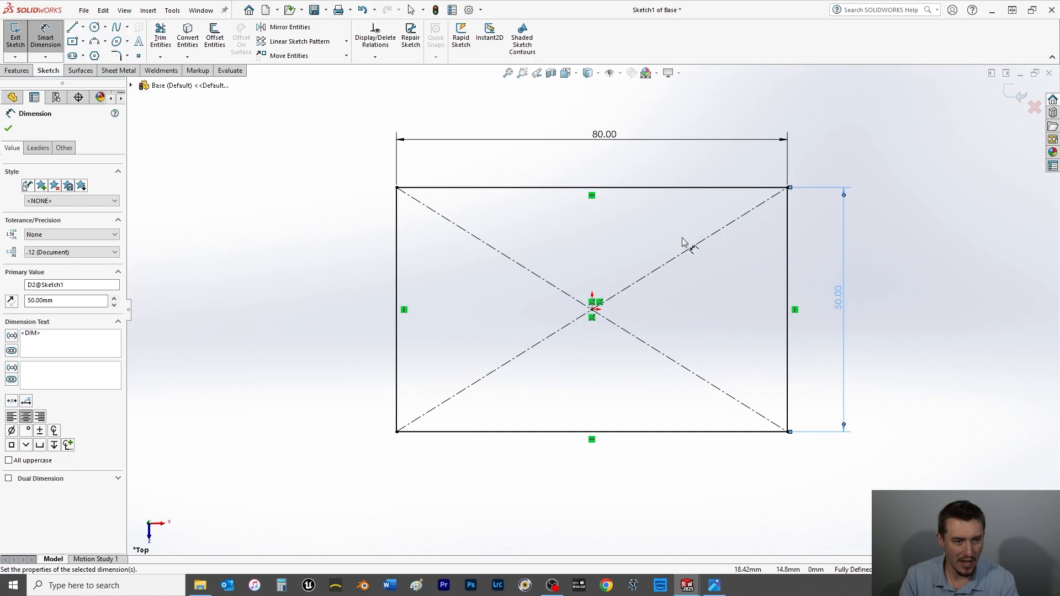
pyautogui.click(7, 129)
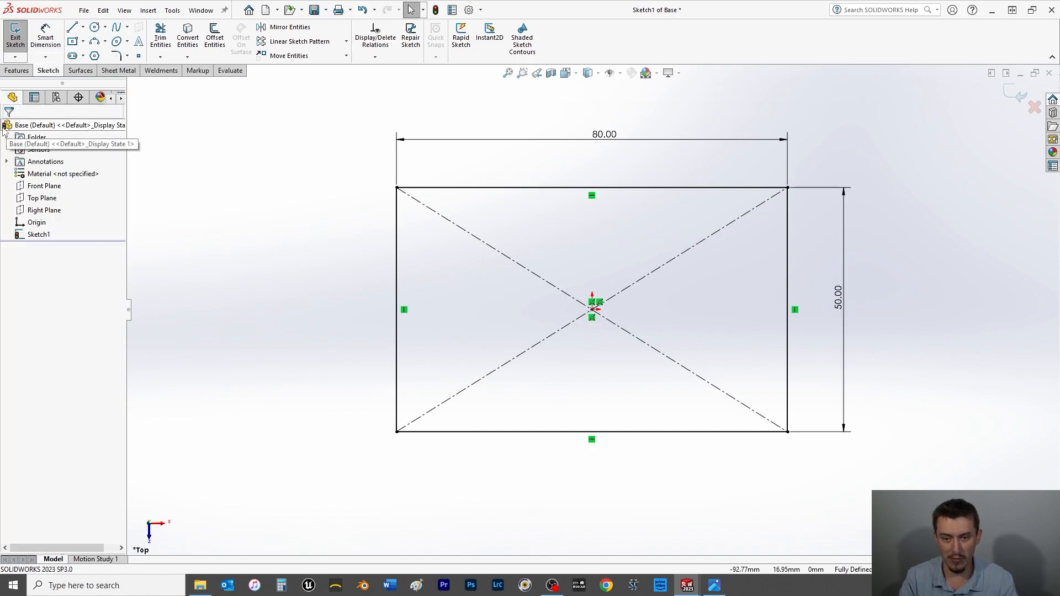
# Step: Extrude the rectangle as a blind boss 10 mm deep and save the part
pyautogui.click(16, 70)
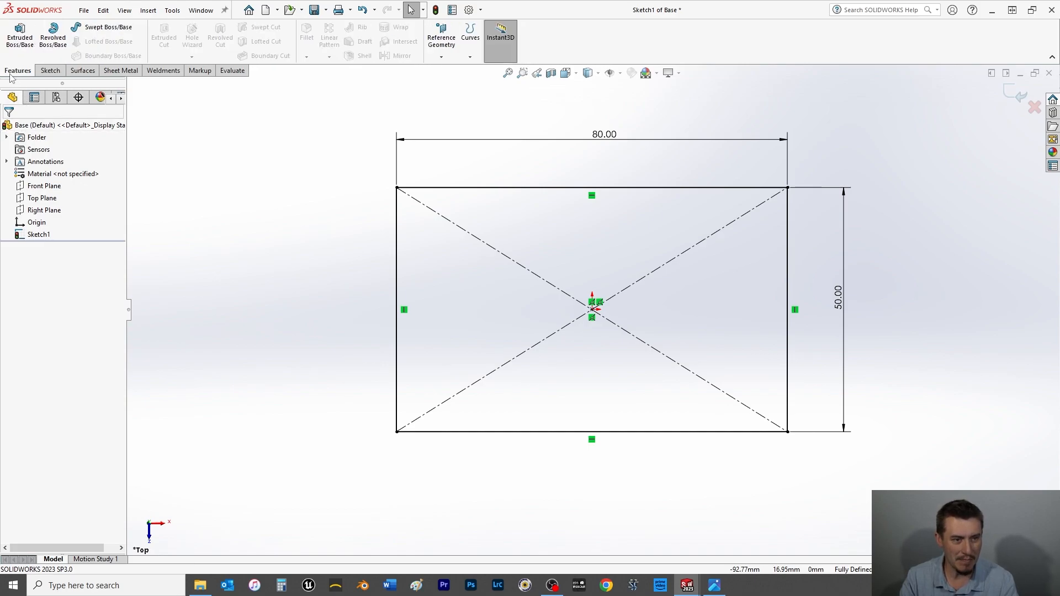
pyautogui.click(24, 30)
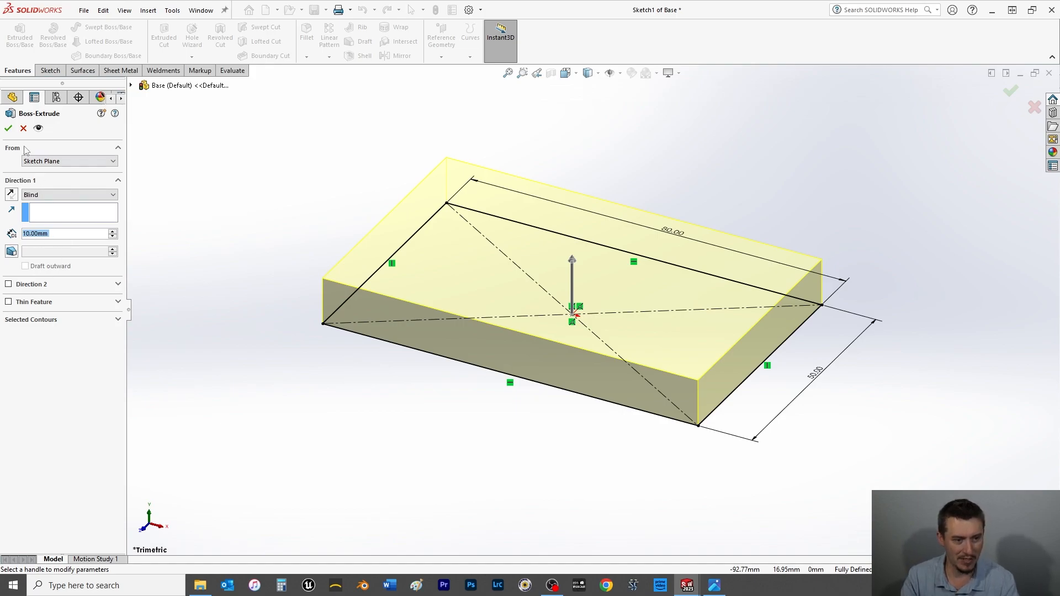
pyautogui.click(8, 128)
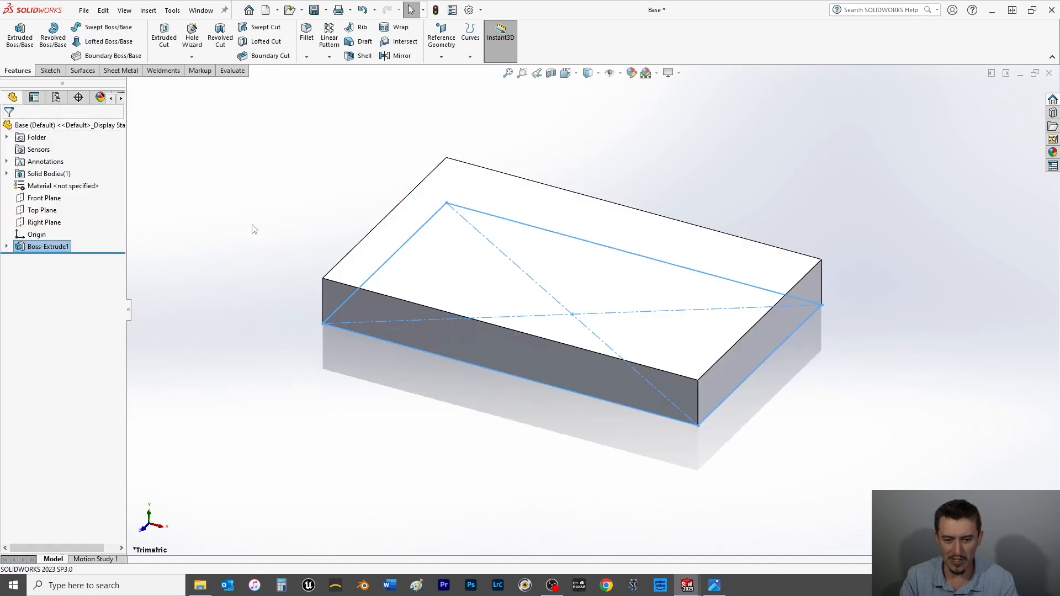
pyautogui.click(287, 199)
pyautogui.hotkey('ctrl', 's')
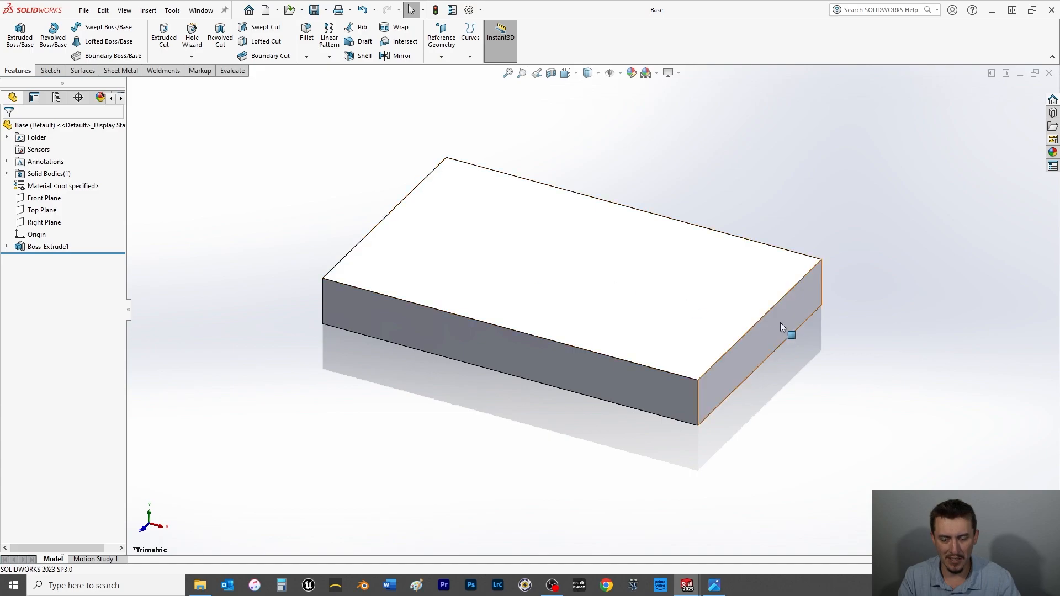
# Step: Color the entire Base part with the standard brown-orange swatch (RGB 186, 91, 6) and save it
pyautogui.rightClick(606, 273)
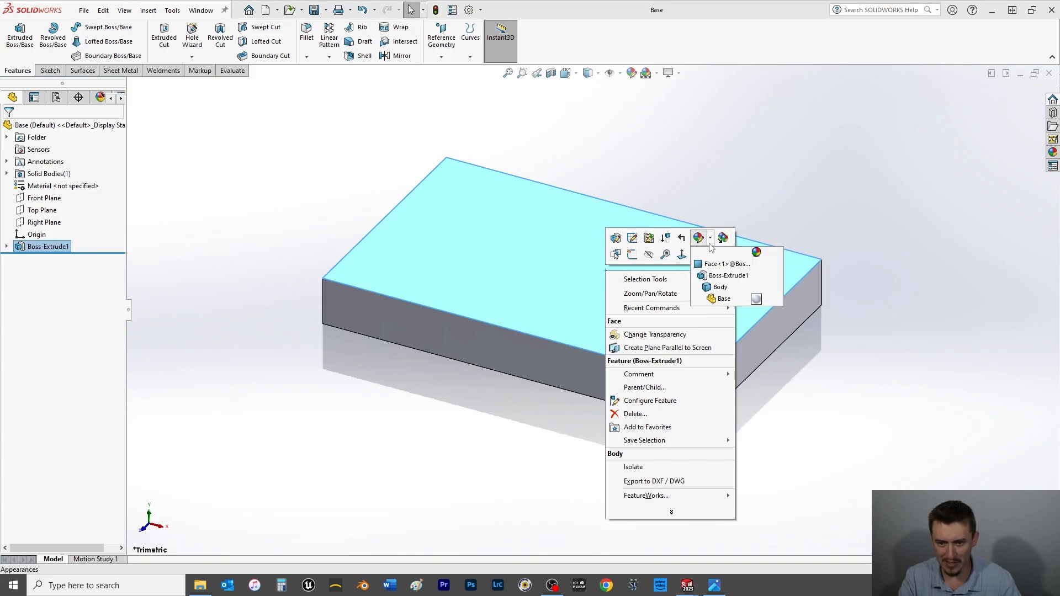
pyautogui.click(752, 303)
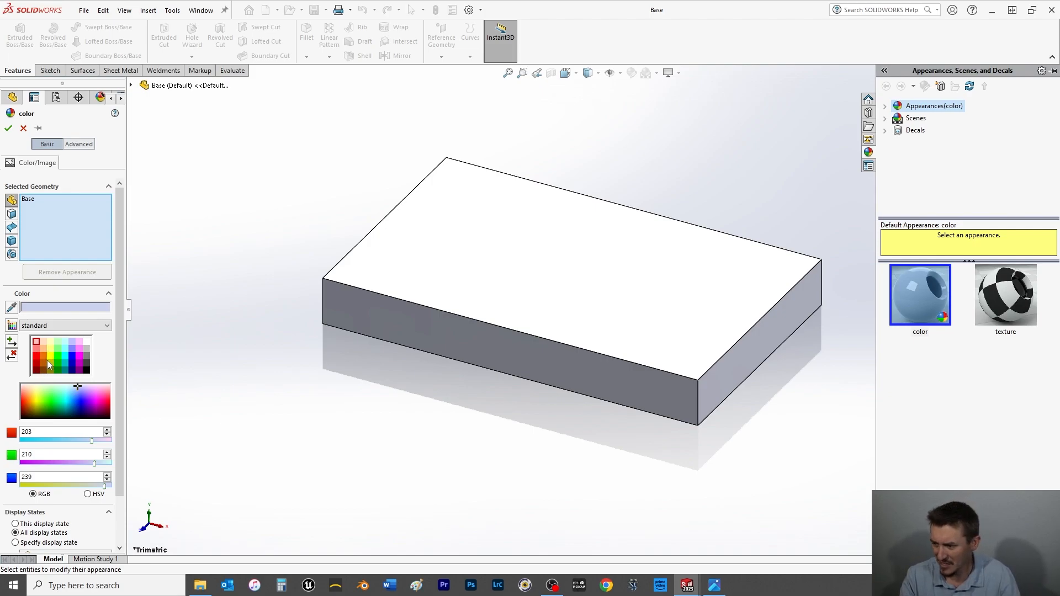
pyautogui.moveTo(76, 390); pyautogui.dragTo(67, 395)
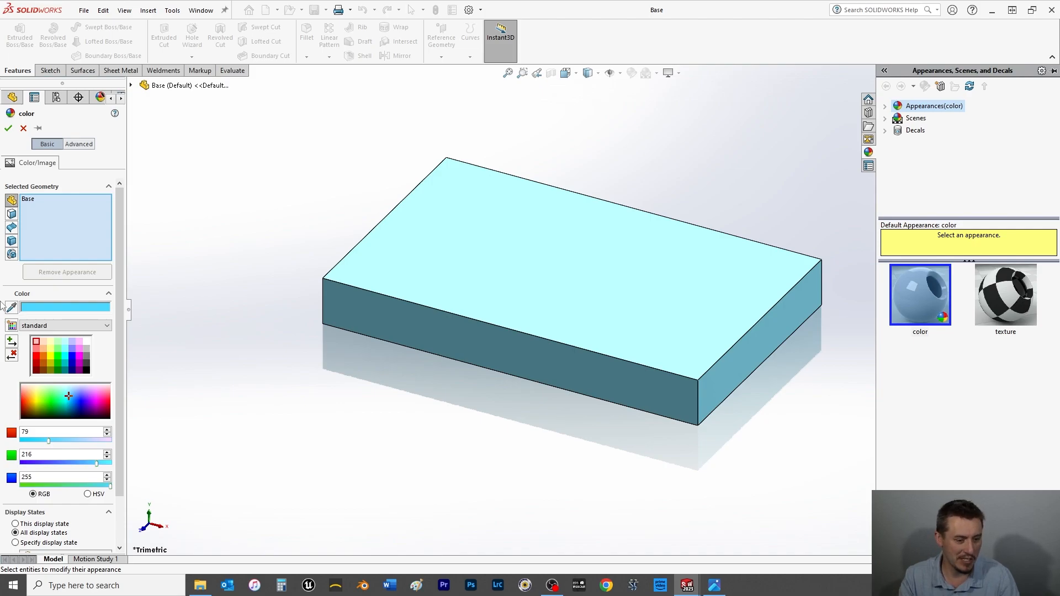
pyautogui.moveTo(75, 398); pyautogui.dragTo(33, 398)
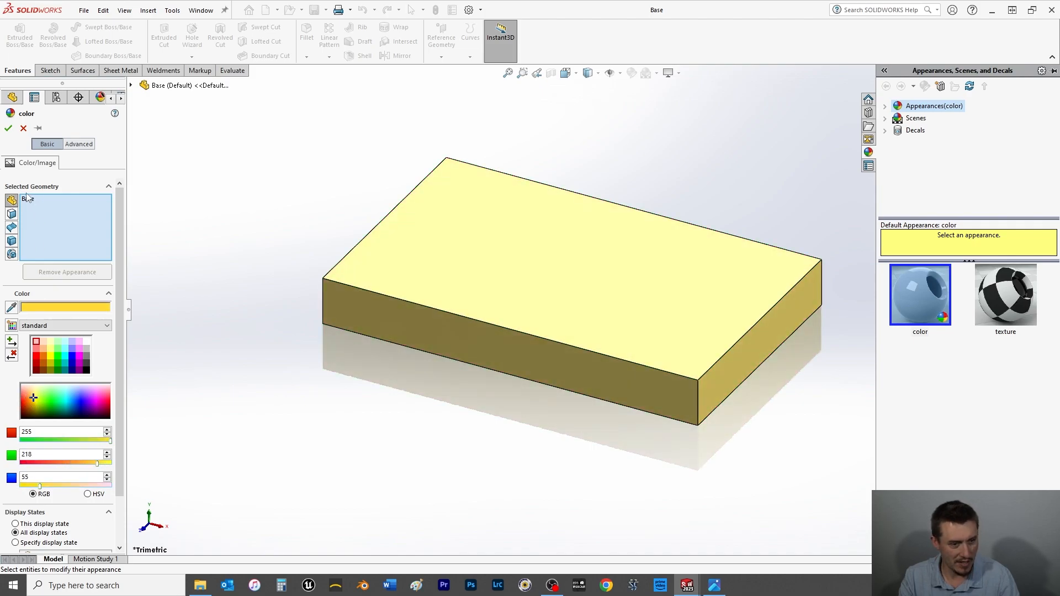
pyautogui.click(42, 356)
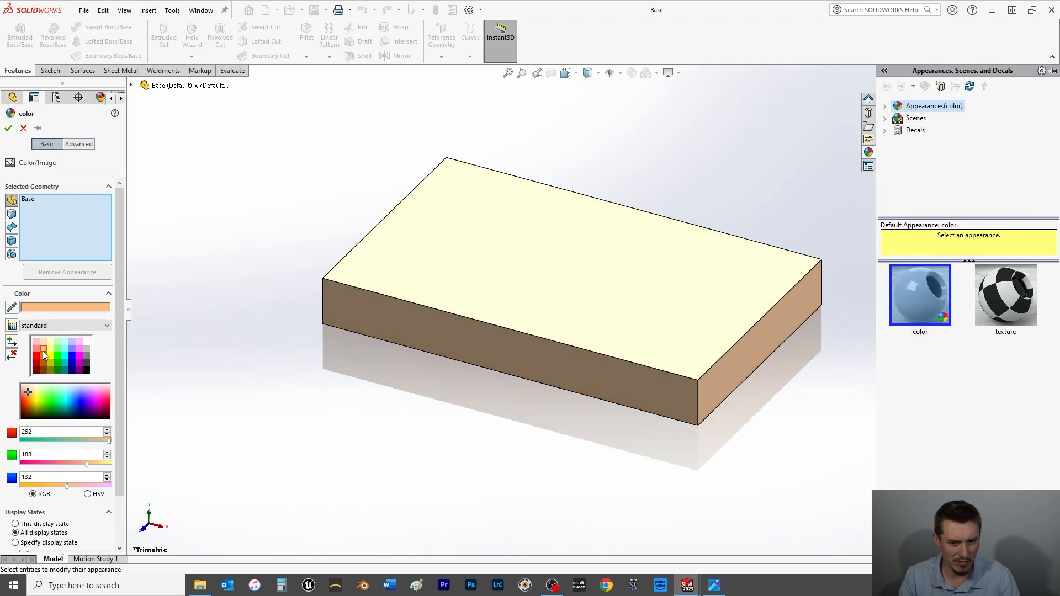
pyautogui.click(43, 361)
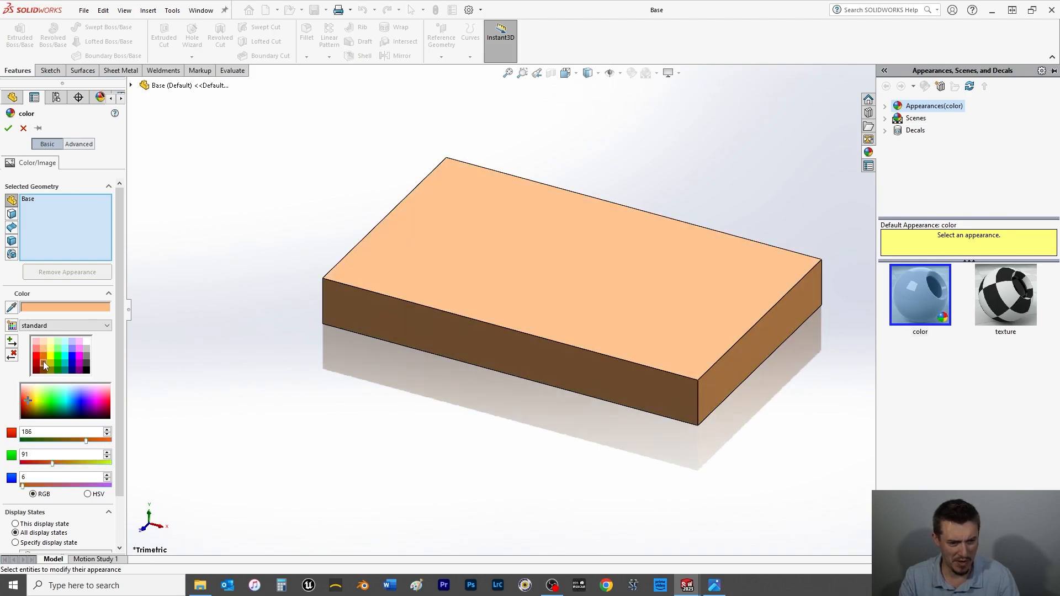
pyautogui.click(8, 128)
pyautogui.click(284, 166)
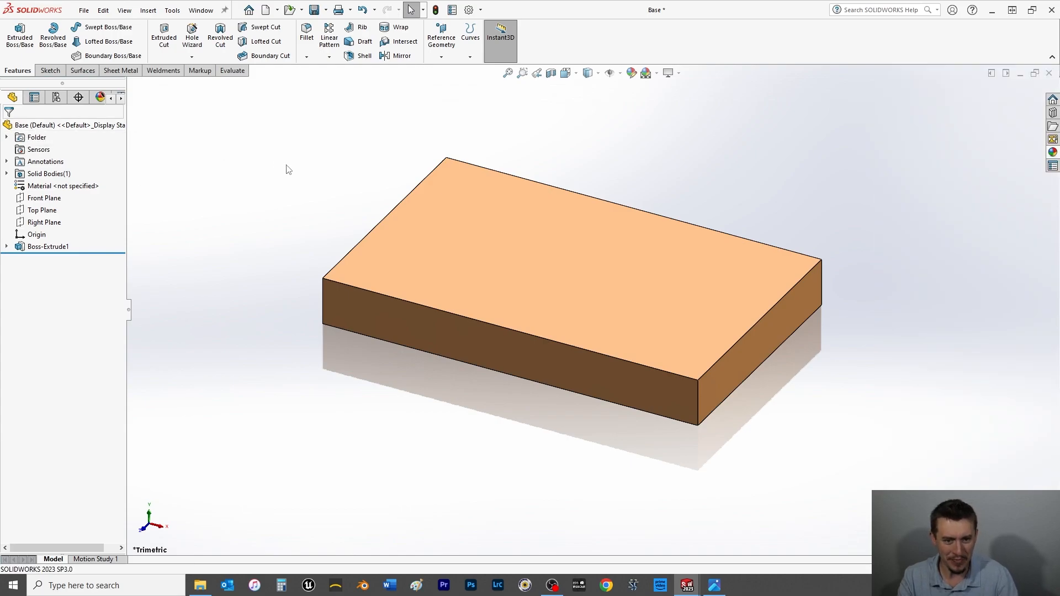
pyautogui.hotkey('ctrl', 's')
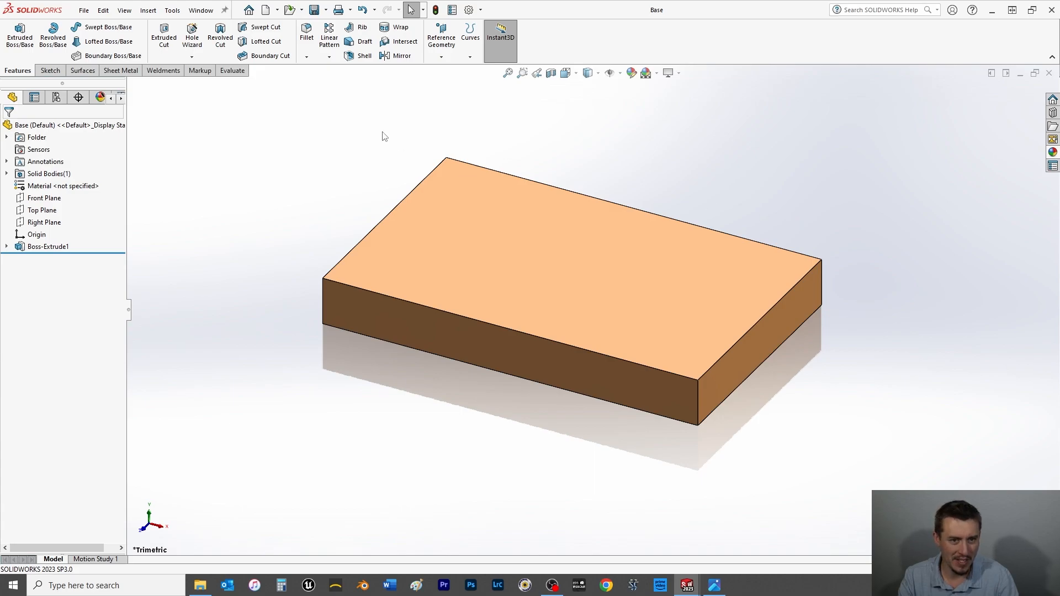
# Step: Fillet the block's large upper face and its four vertical corner edges with a 1 mm radius
pyautogui.click(306, 33)
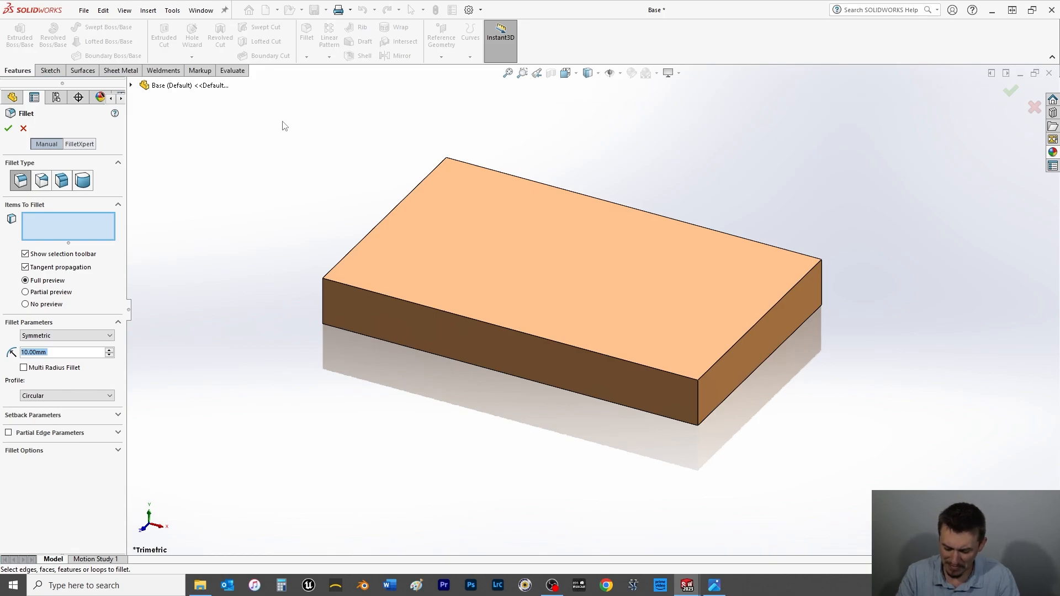
pyautogui.write('1')
pyautogui.press('Return')
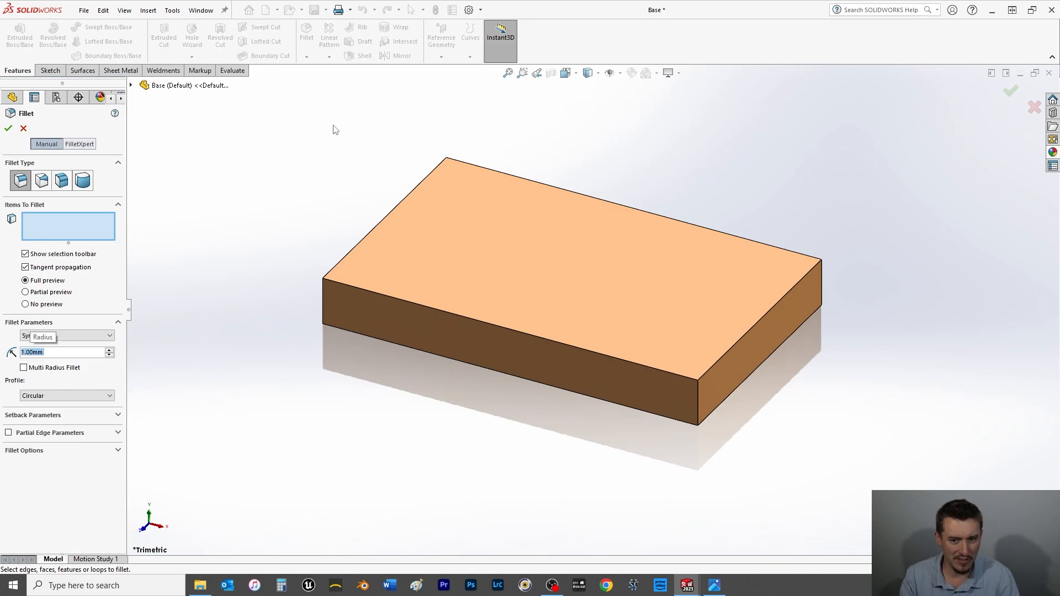
pyautogui.click(517, 258)
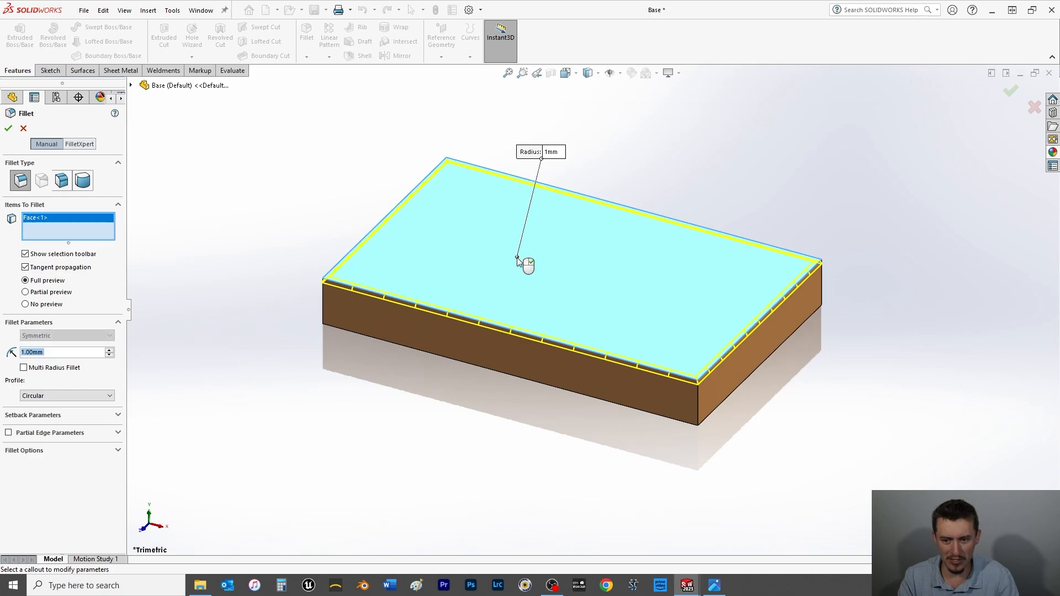
pyautogui.click(697, 406)
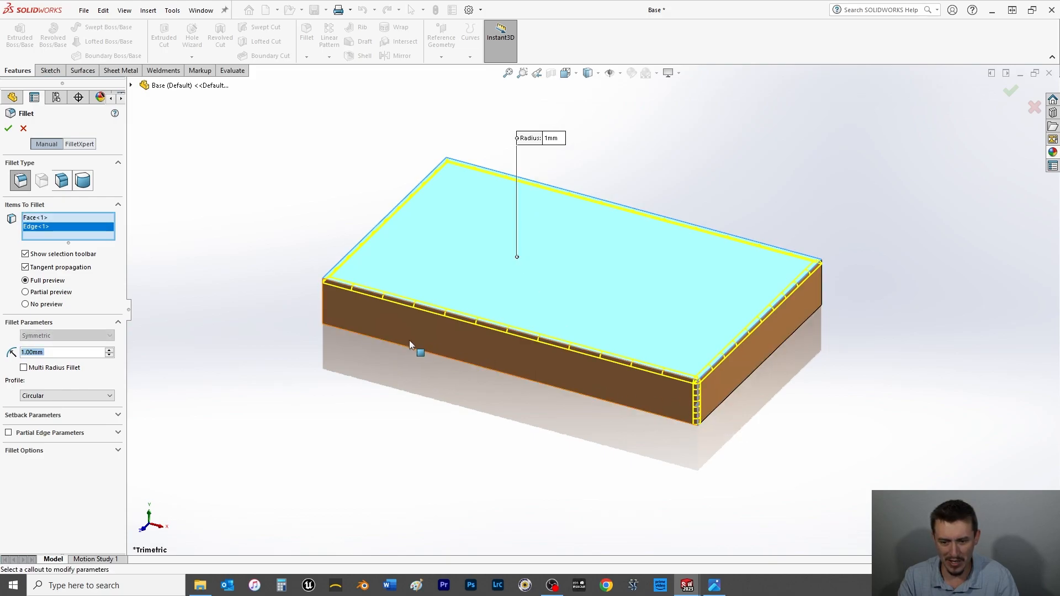
pyautogui.click(323, 306)
pyautogui.click(821, 283)
pyautogui.moveTo(829, 250); pyautogui.dragTo(677, 141, button='middle')
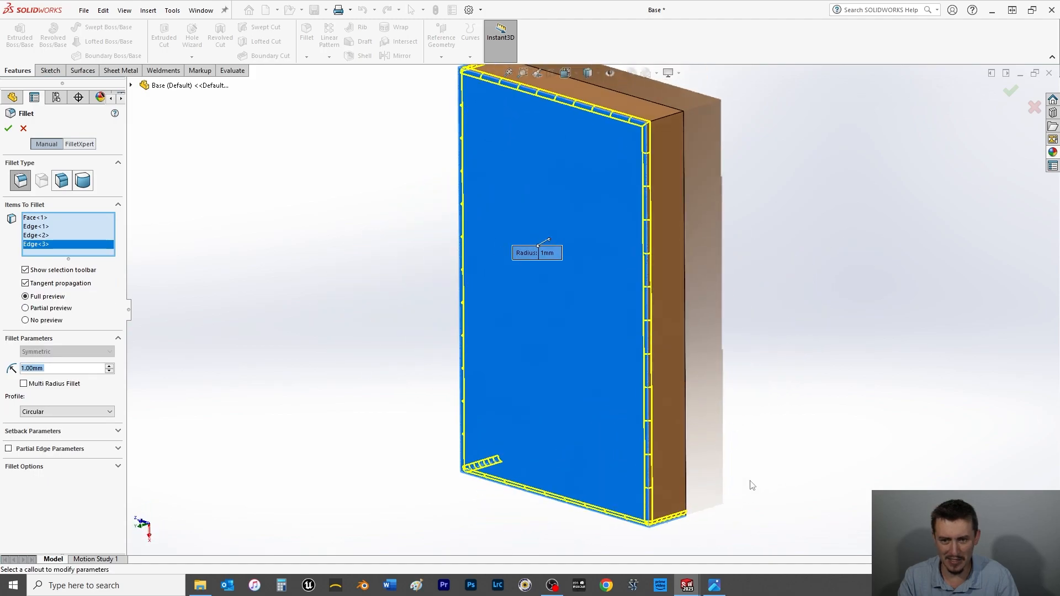
pyautogui.click(664, 118)
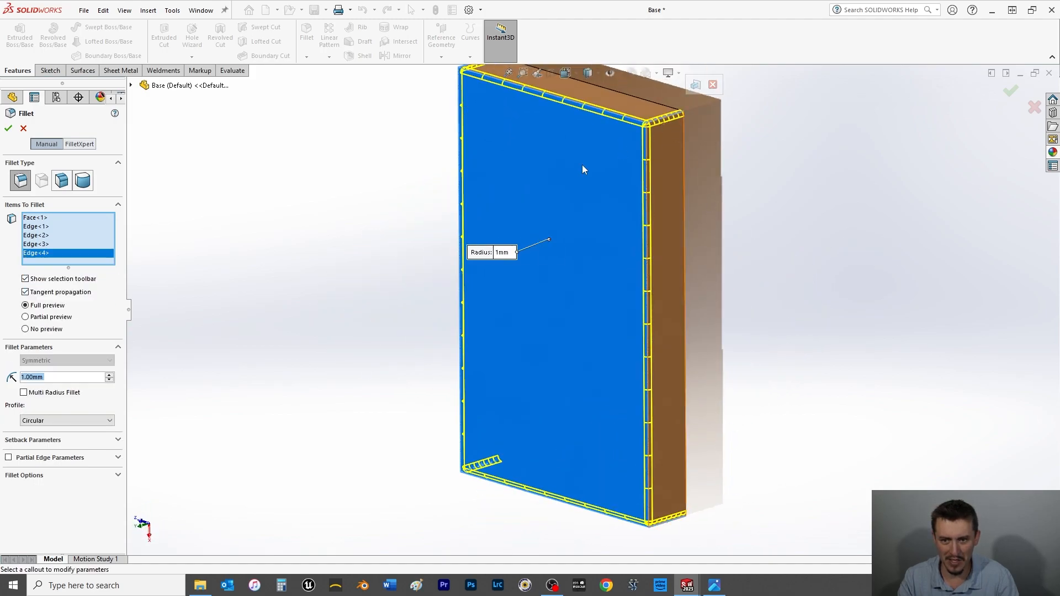
pyautogui.click(9, 130)
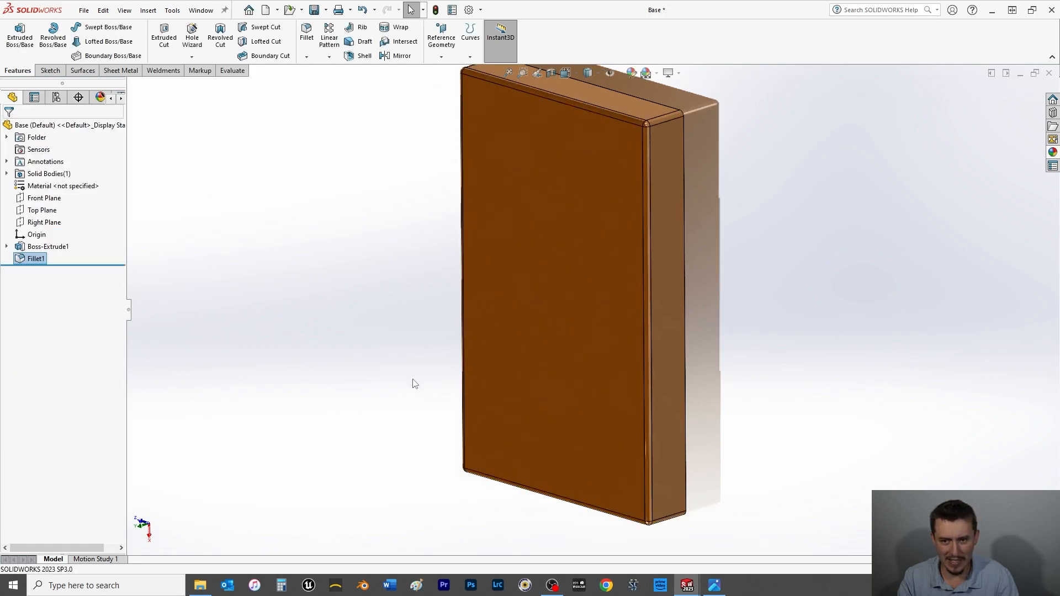
# Step: Set the Base part to an isometric view, save it and close the document
pyautogui.press('space')
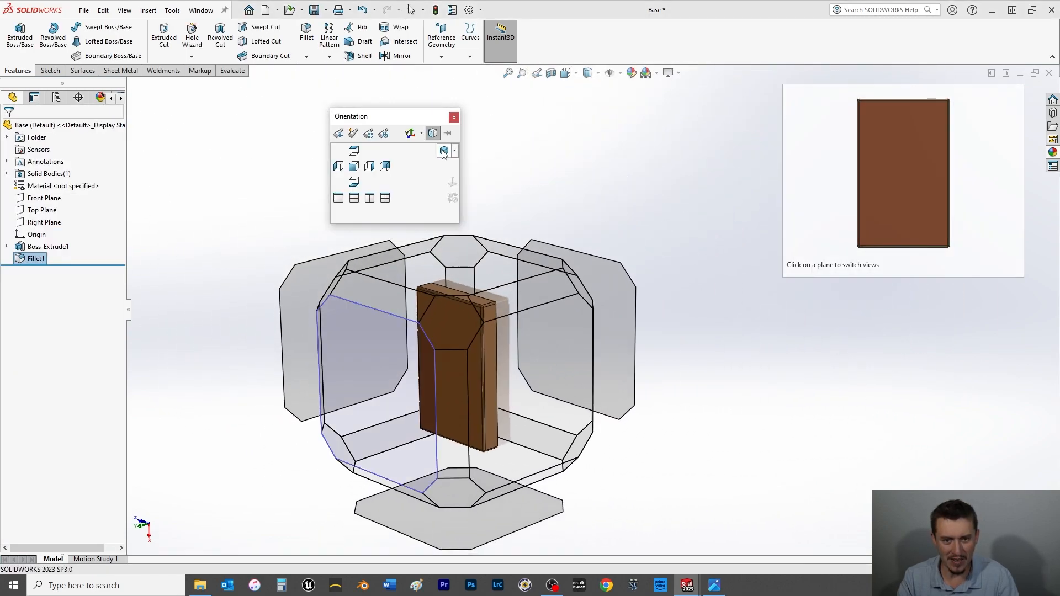
pyautogui.click(445, 157)
pyautogui.hotkey('ctrl', 's')
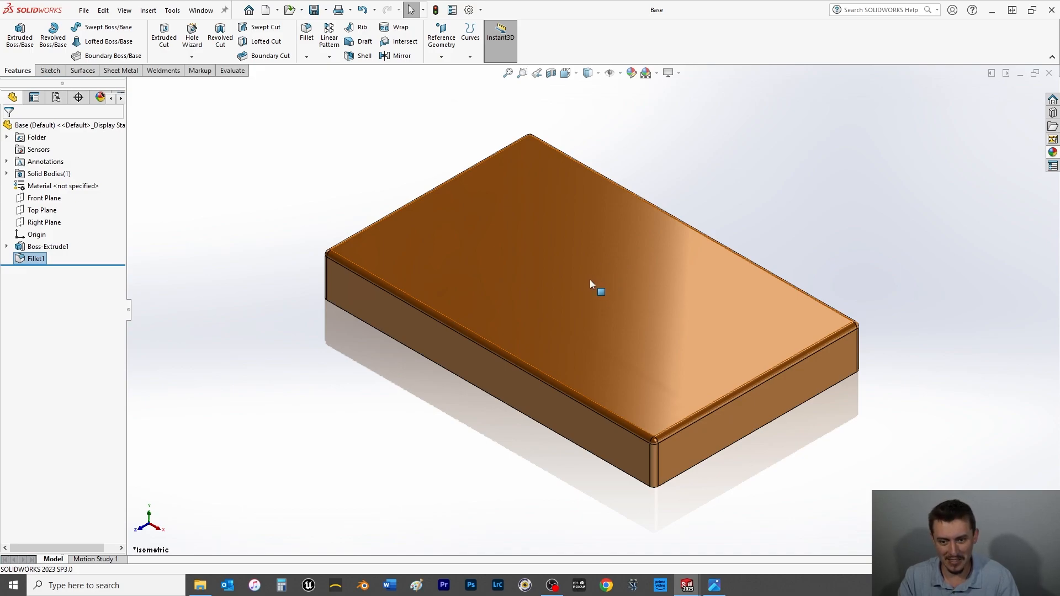
pyautogui.click(1049, 73)
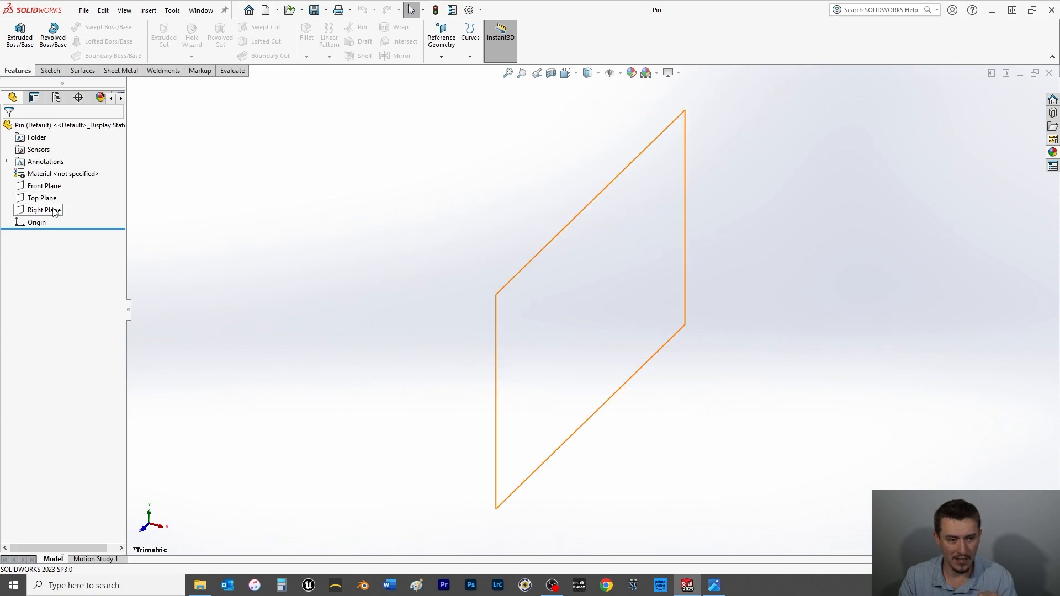
# Step: On the Pin's Right Plane, sketch a horizontal midpoint line about 7.67 in long centered on the origin and convert it to construction geometry
pyautogui.click(54, 212)
pyautogui.hotkey('ctrl', '8')
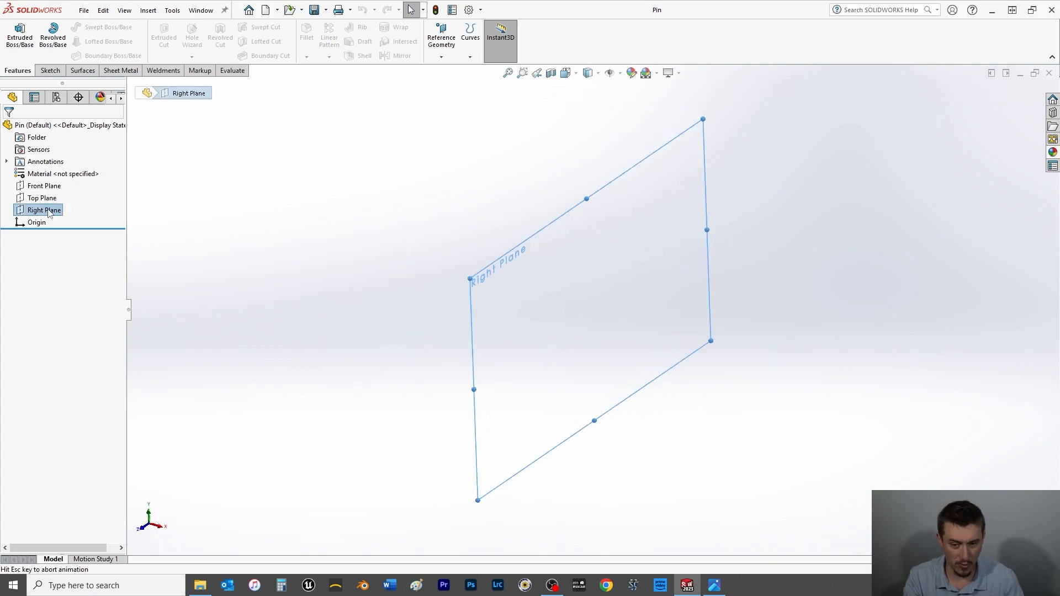
pyautogui.click(50, 70)
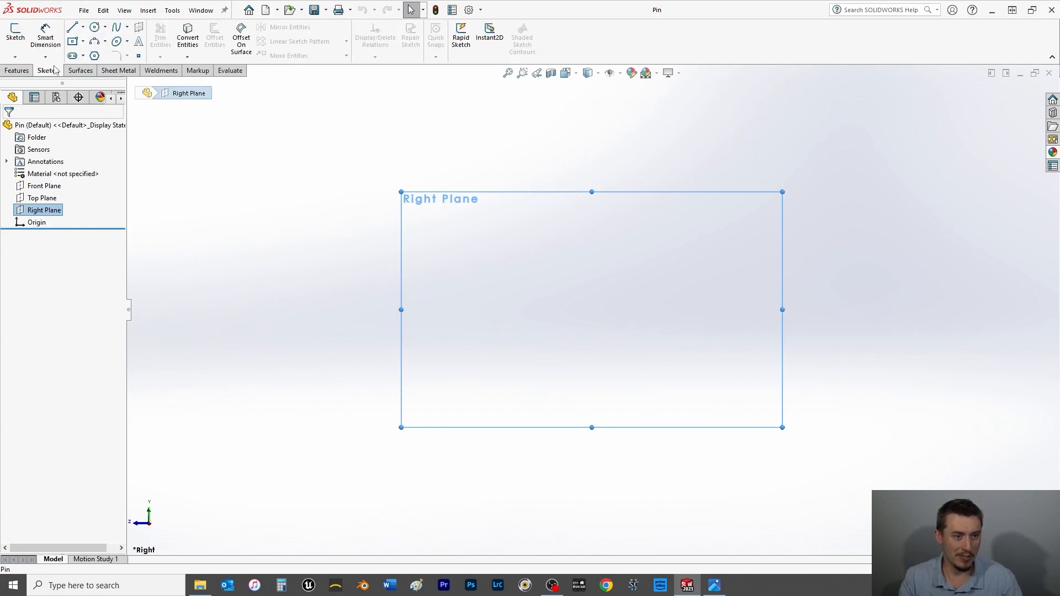
pyautogui.click(83, 27)
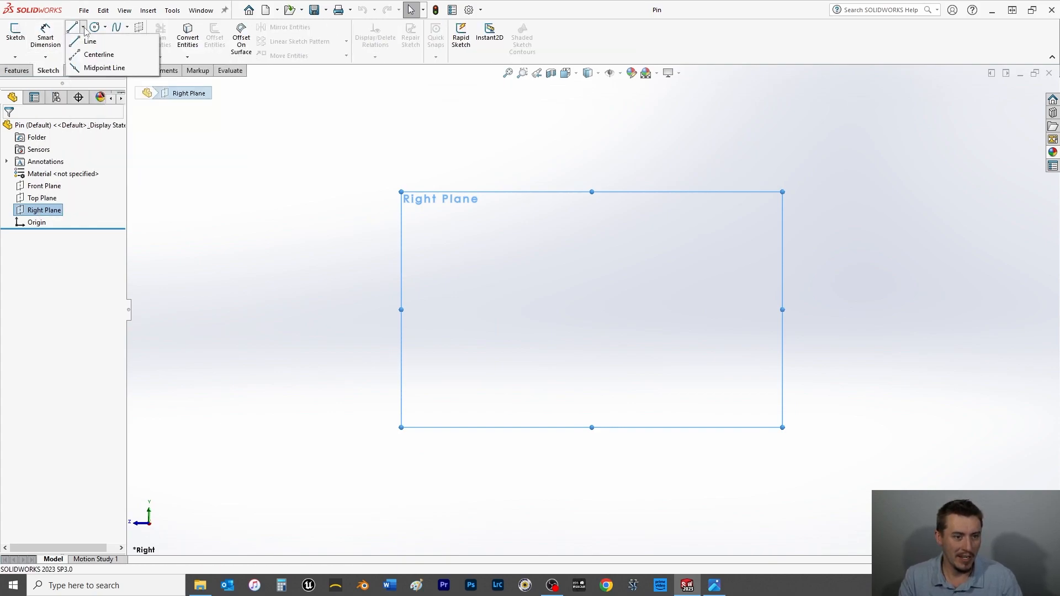
pyautogui.click(77, 68)
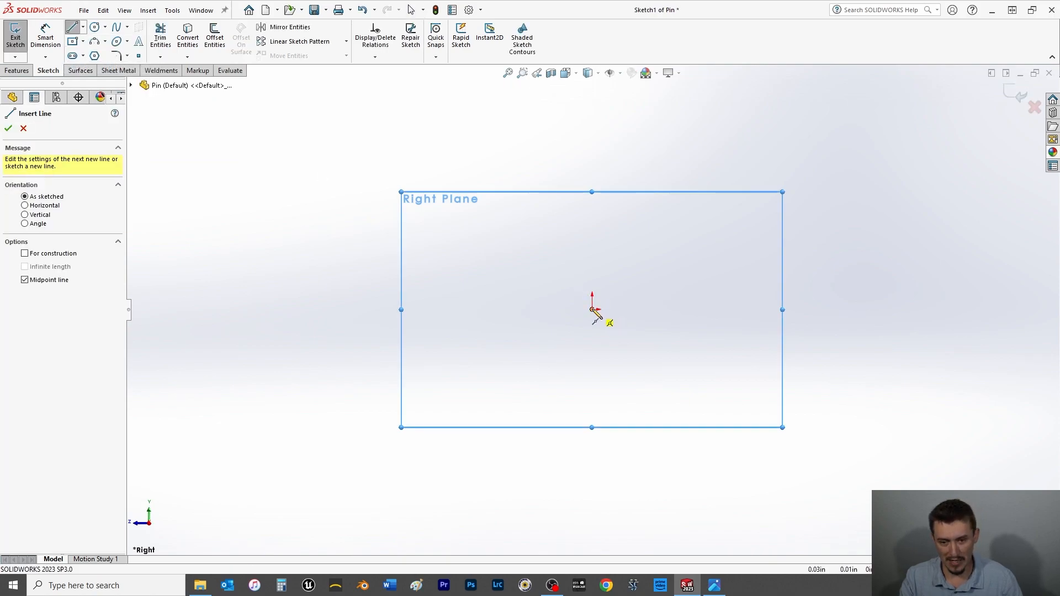
pyautogui.click(592, 309)
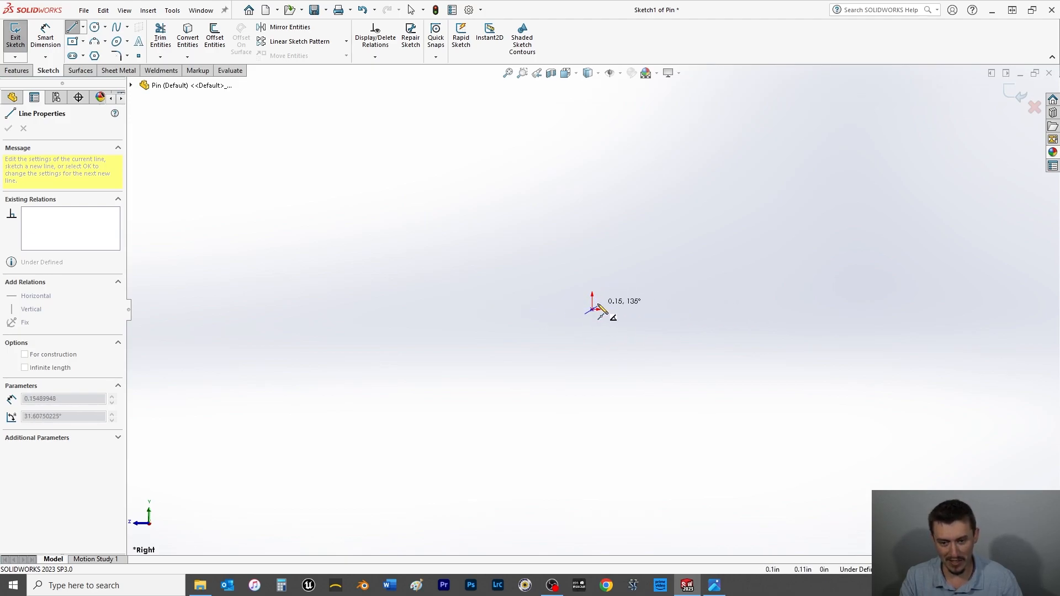
pyautogui.click(801, 309)
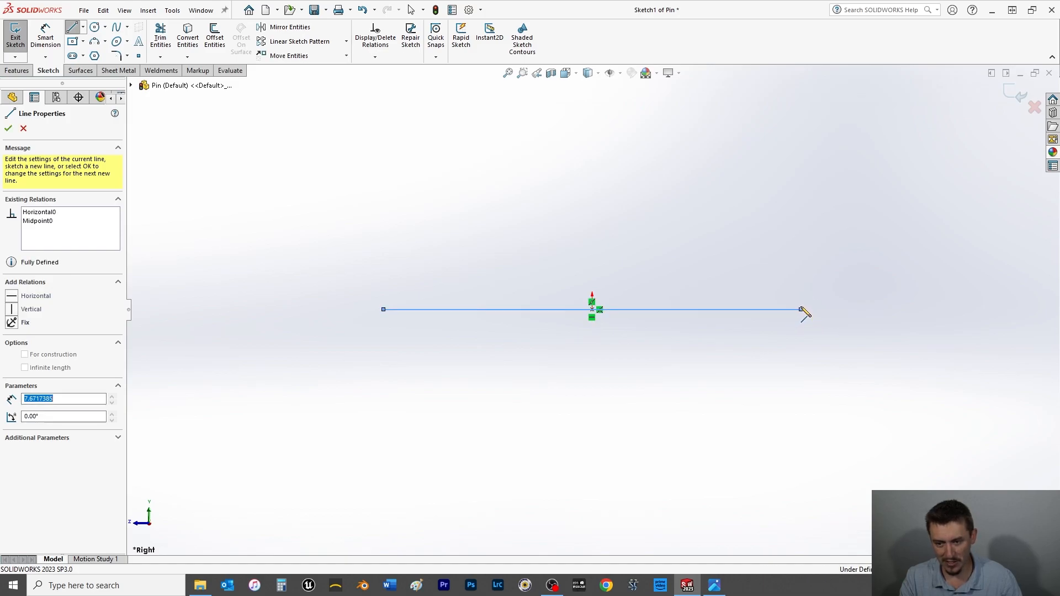
pyautogui.rightClick(755, 223)
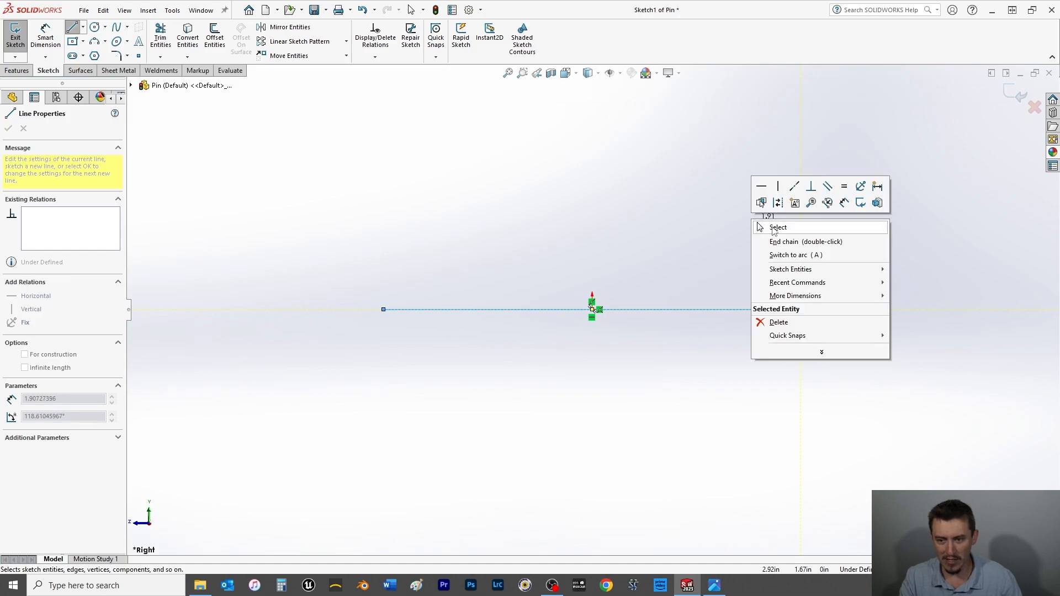
pyautogui.click(772, 227)
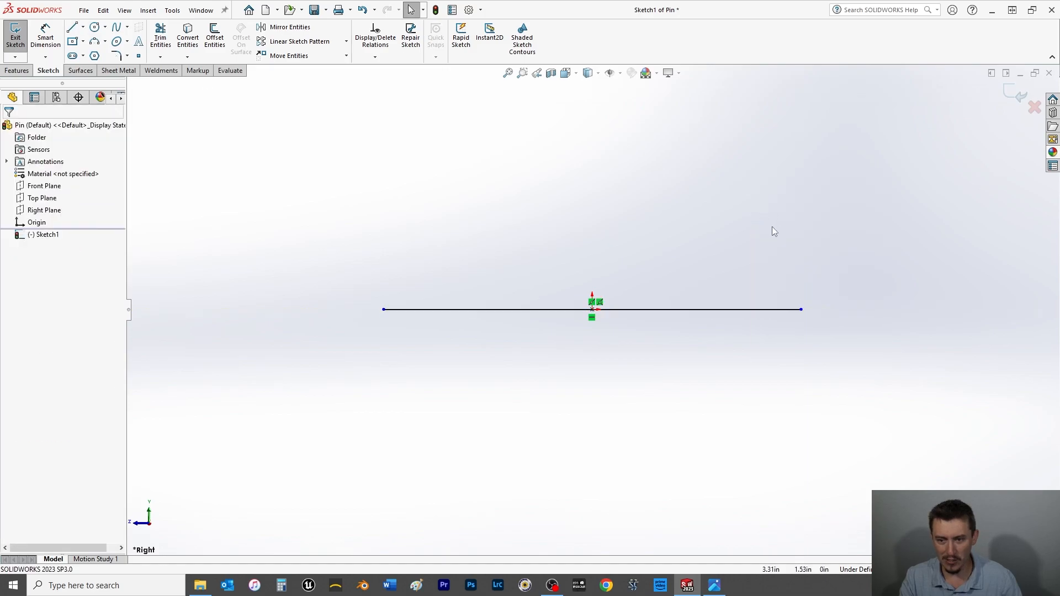
pyautogui.rightClick(680, 310)
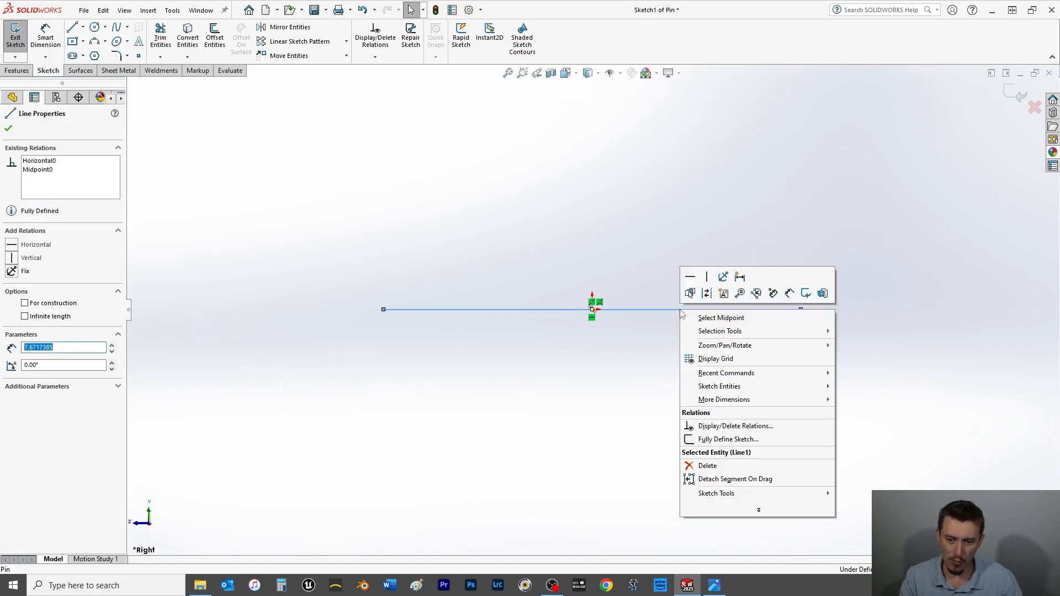
pyautogui.click(707, 294)
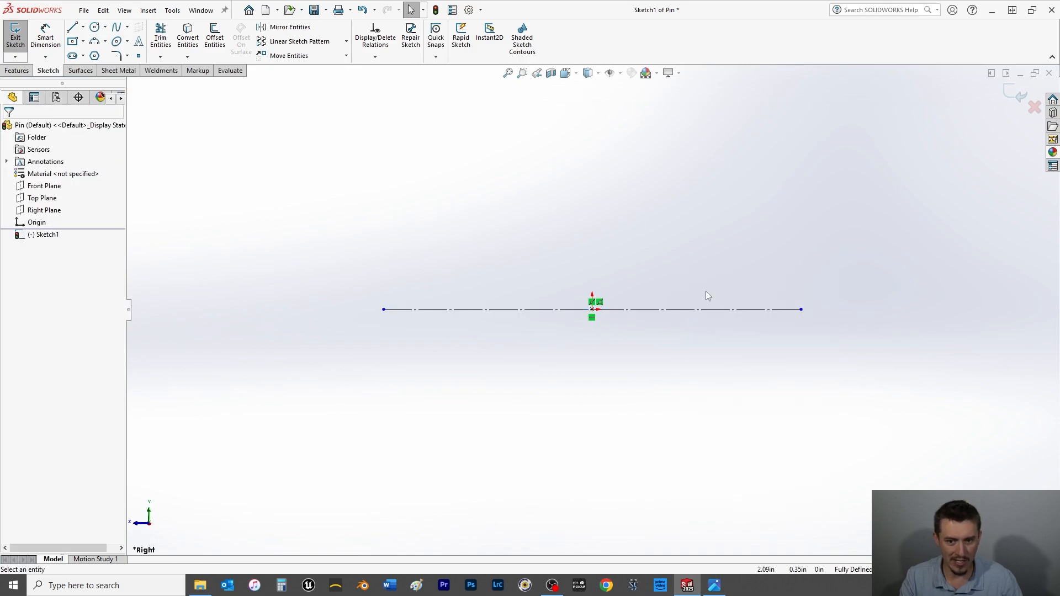
# Step: Turn the centerline's For construction option off and back on, and accept the line properties
pyautogui.click(662, 313)
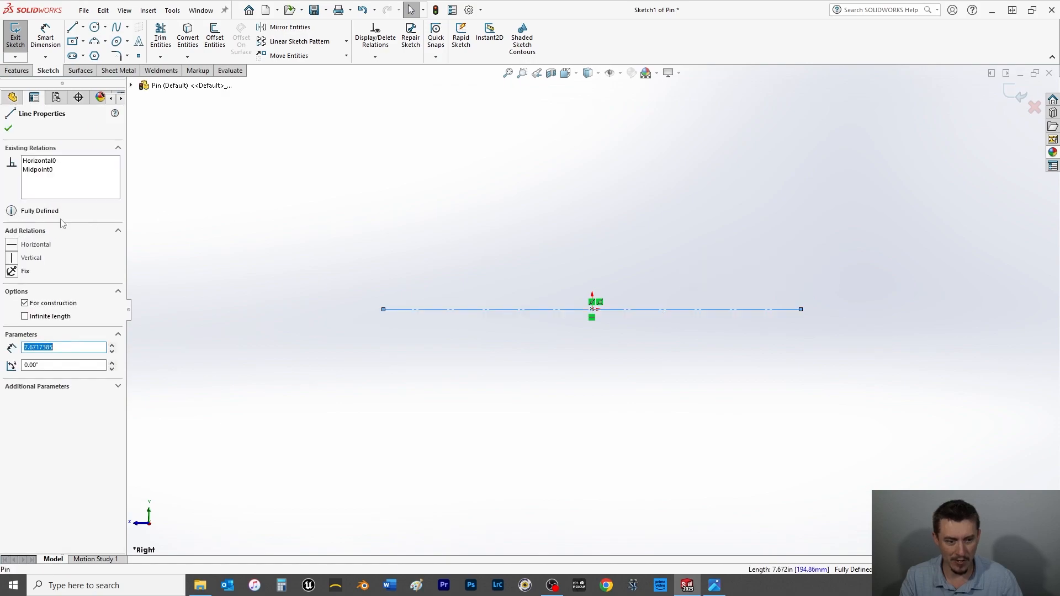
pyautogui.click(25, 303)
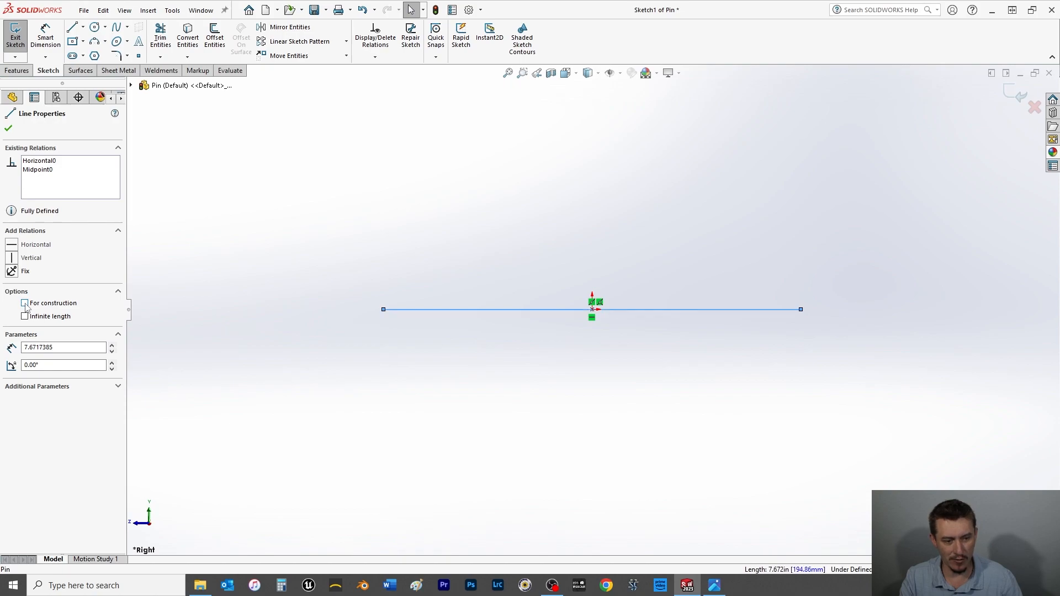
pyautogui.click(25, 303)
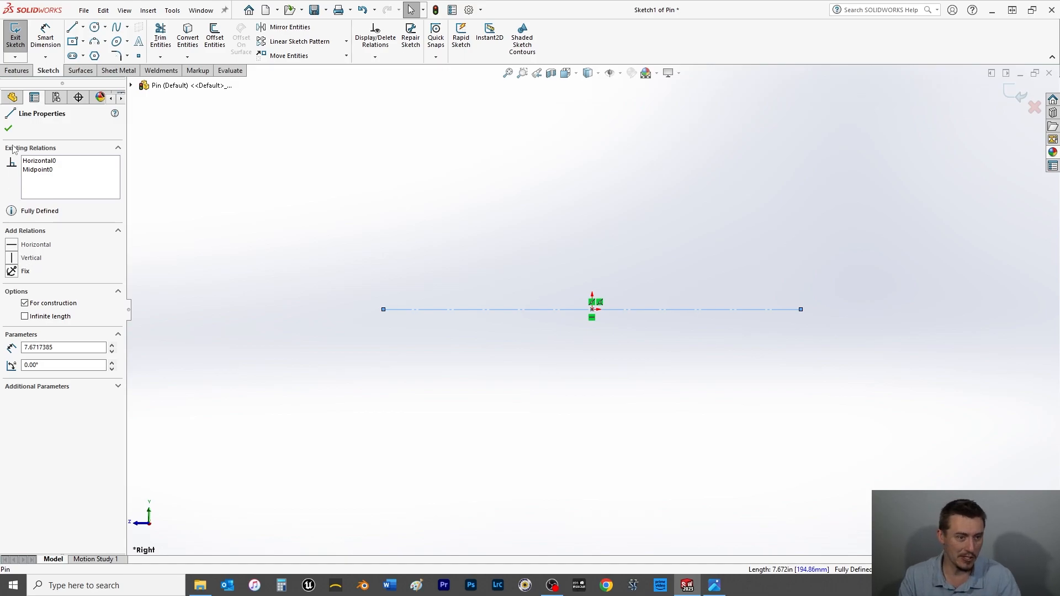
pyautogui.click(9, 128)
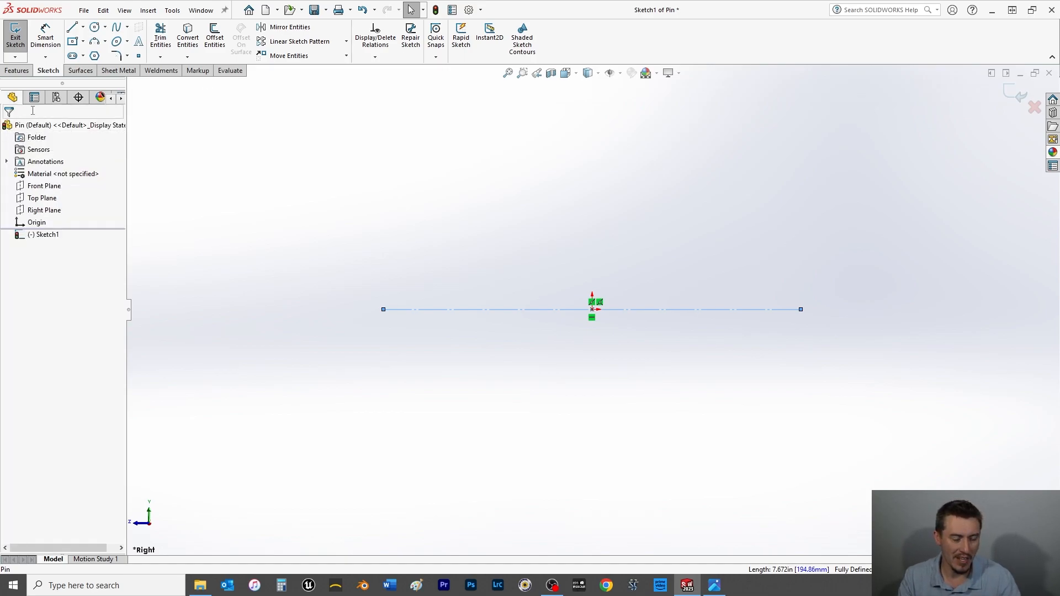
# Step: From the centerline's right end, sketch a vertical line about 0.67 in high, a short diagonal chamfer and a horizontal line ending above the origin
pyautogui.click(72, 27)
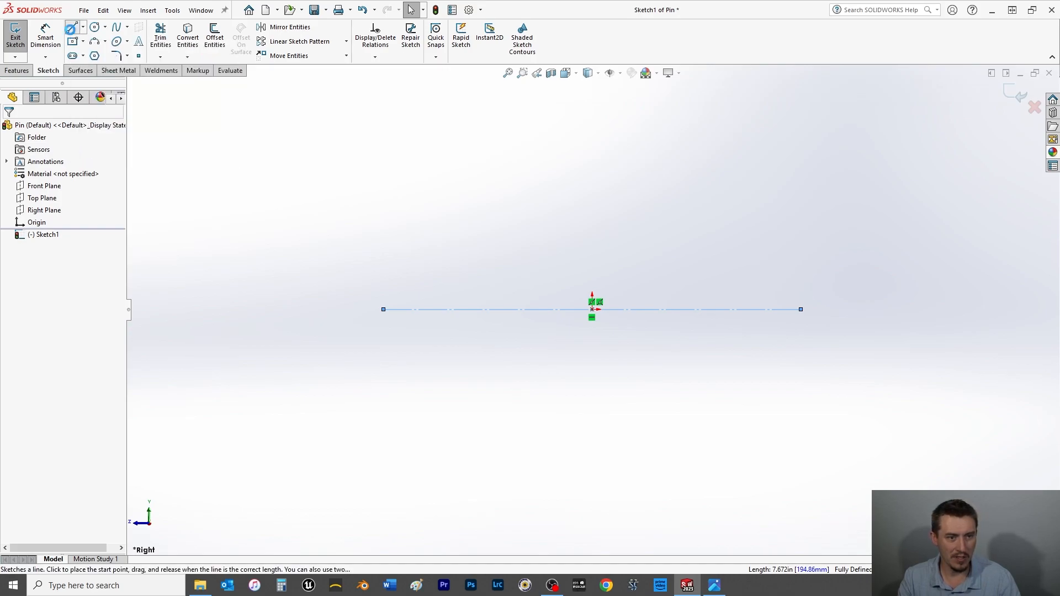
pyautogui.click(801, 309)
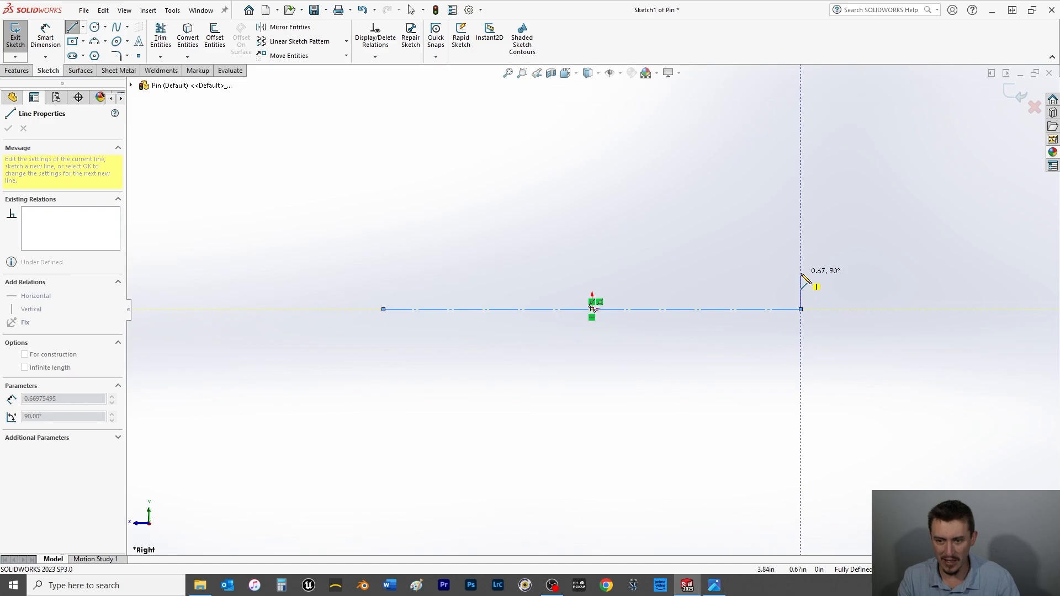
pyautogui.click(801, 272)
pyautogui.click(792, 264)
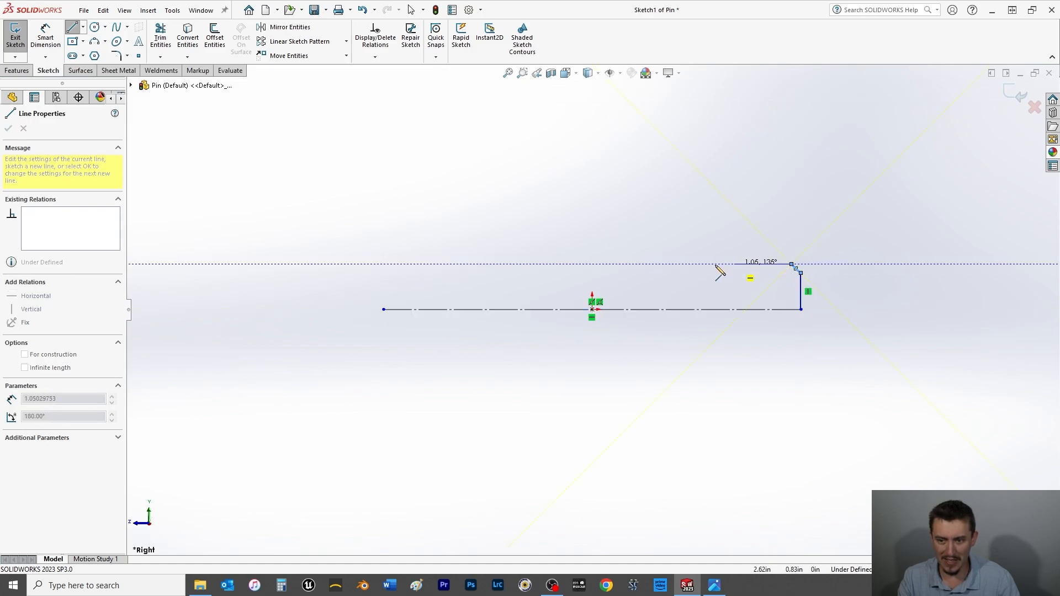
pyautogui.click(592, 264)
pyautogui.rightClick(563, 218)
pyautogui.click(573, 223)
# Step: Add a 15 in diameter dimension between the upper horizontal line and the centerline
pyautogui.click(46, 37)
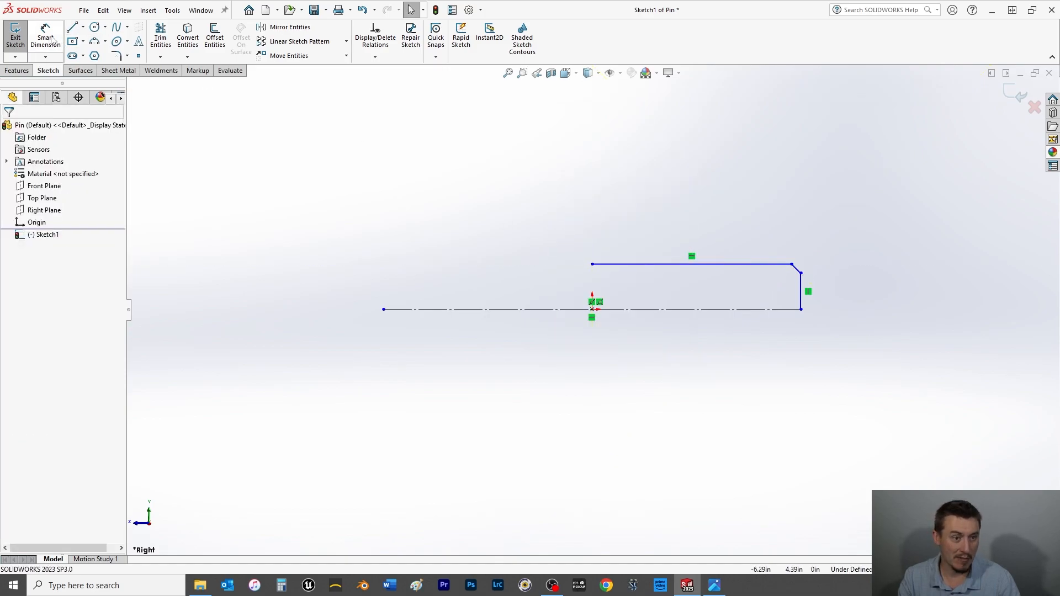
pyautogui.click(744, 264)
pyautogui.click(743, 310)
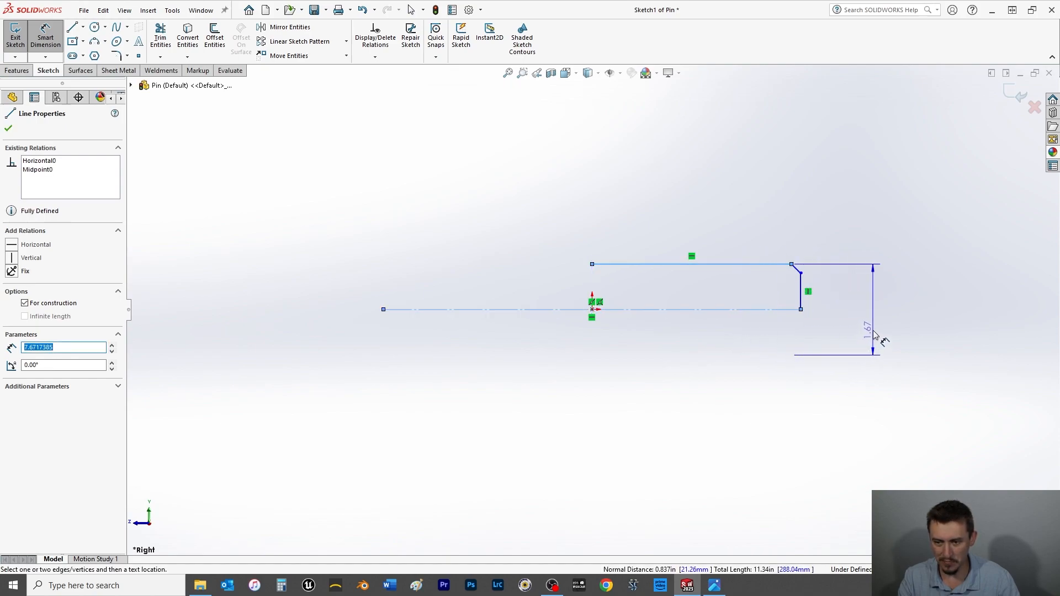
pyautogui.click(878, 338)
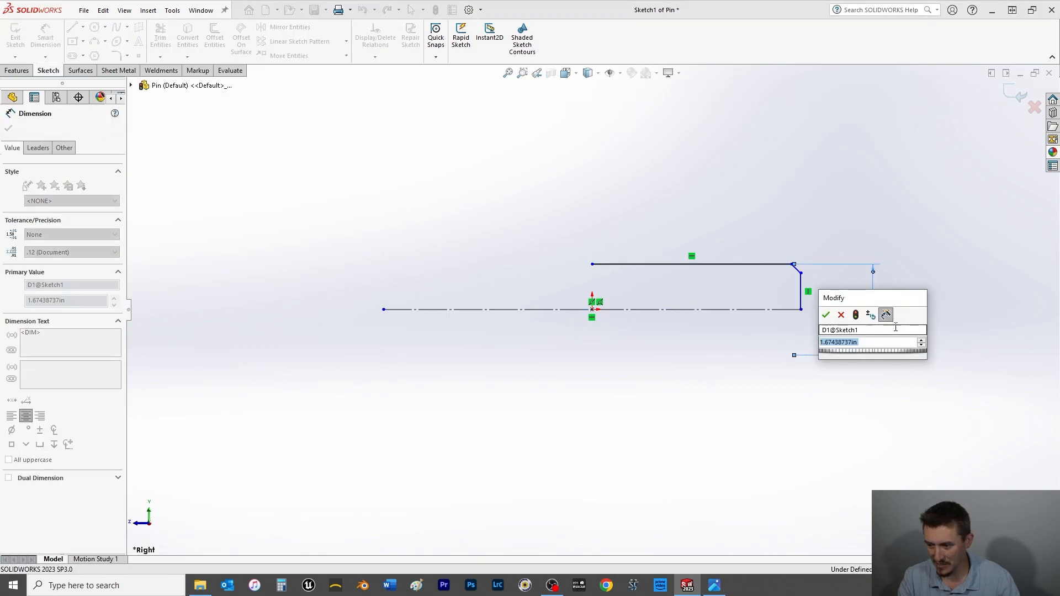
pyautogui.write('15')
pyautogui.press('Return')
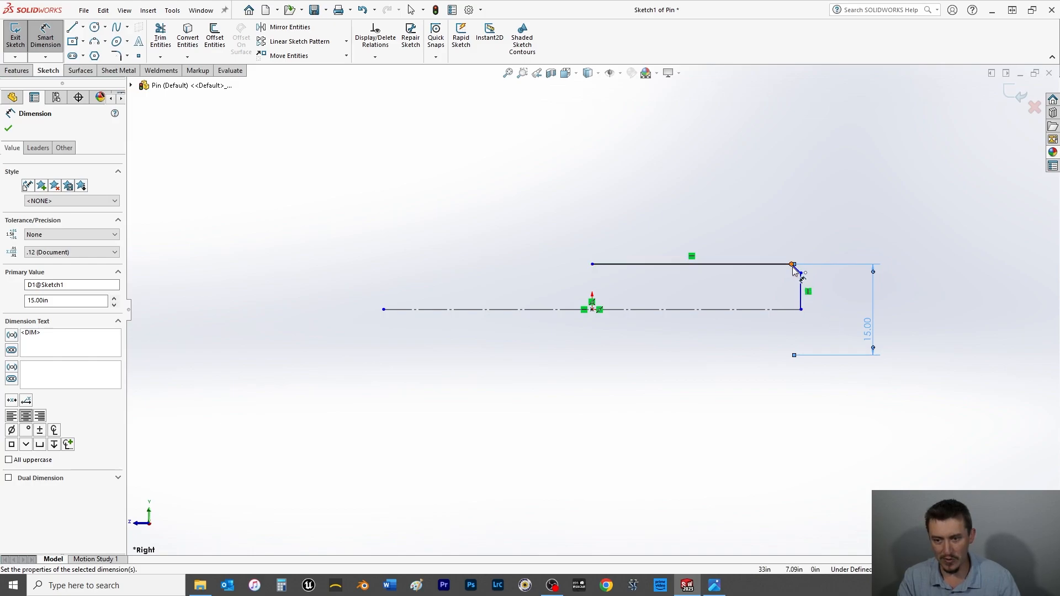
pyautogui.press('Escape')
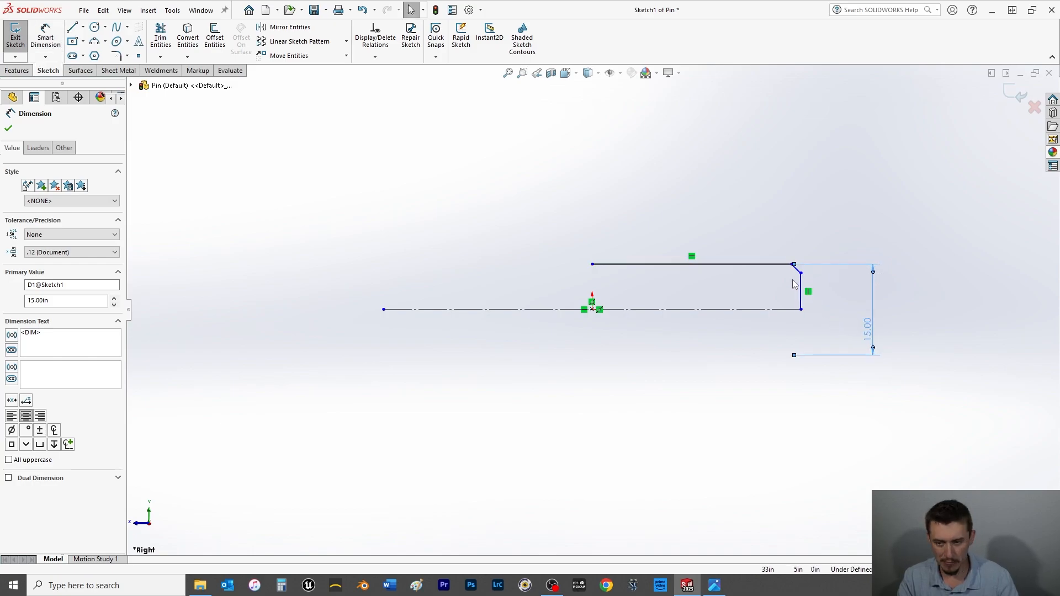
pyautogui.press('Escape')
# Step: Dimension the horizontal distance between the diagonal chamfer line's two endpoints to 1 in
pyautogui.click(45, 36)
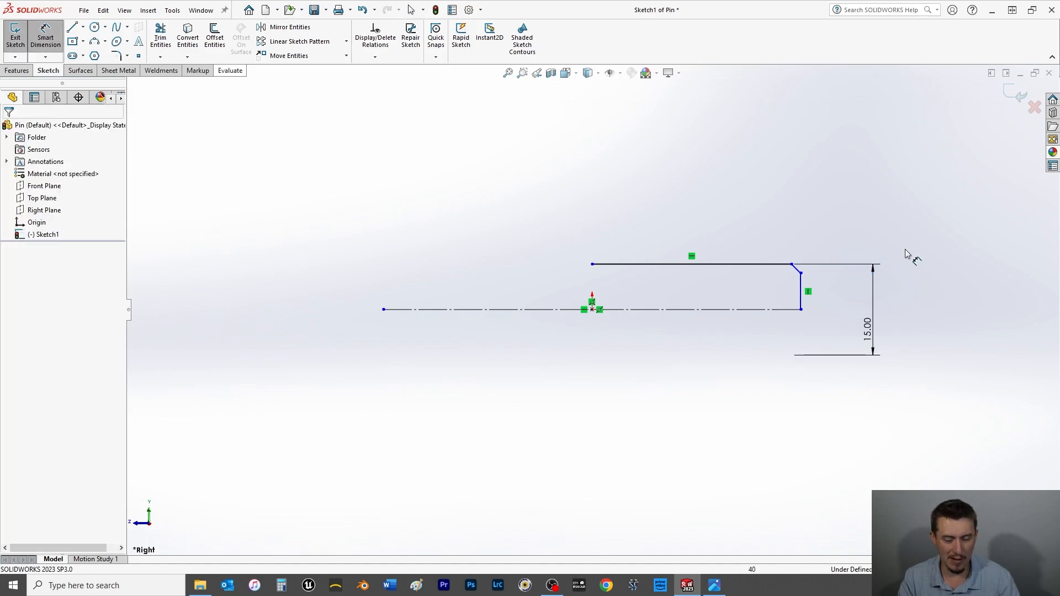
pyautogui.click(801, 272)
pyautogui.click(792, 265)
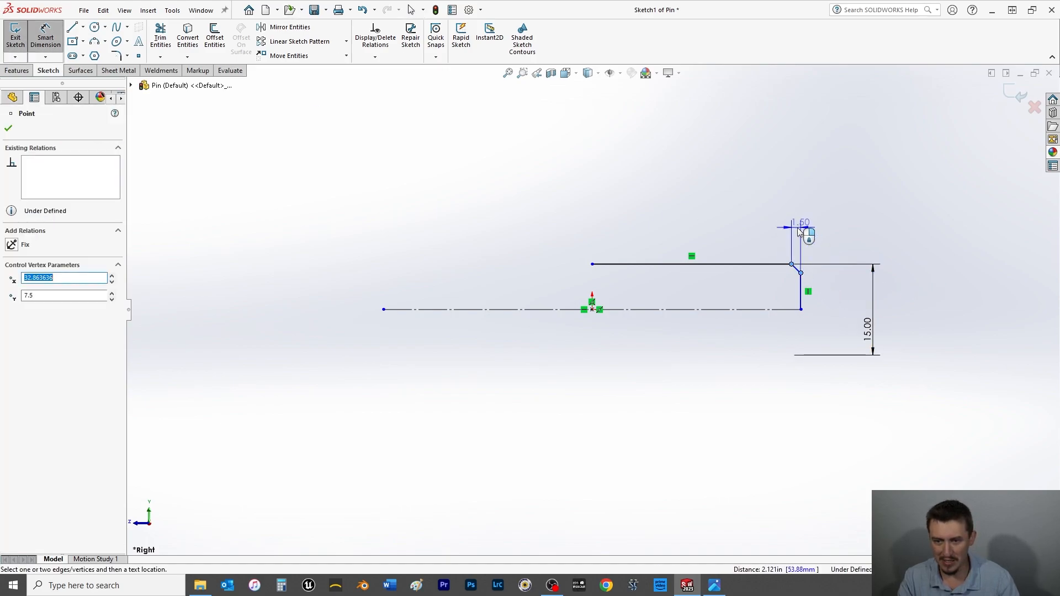
pyautogui.click(799, 232)
pyautogui.write('1')
pyautogui.press('Return')
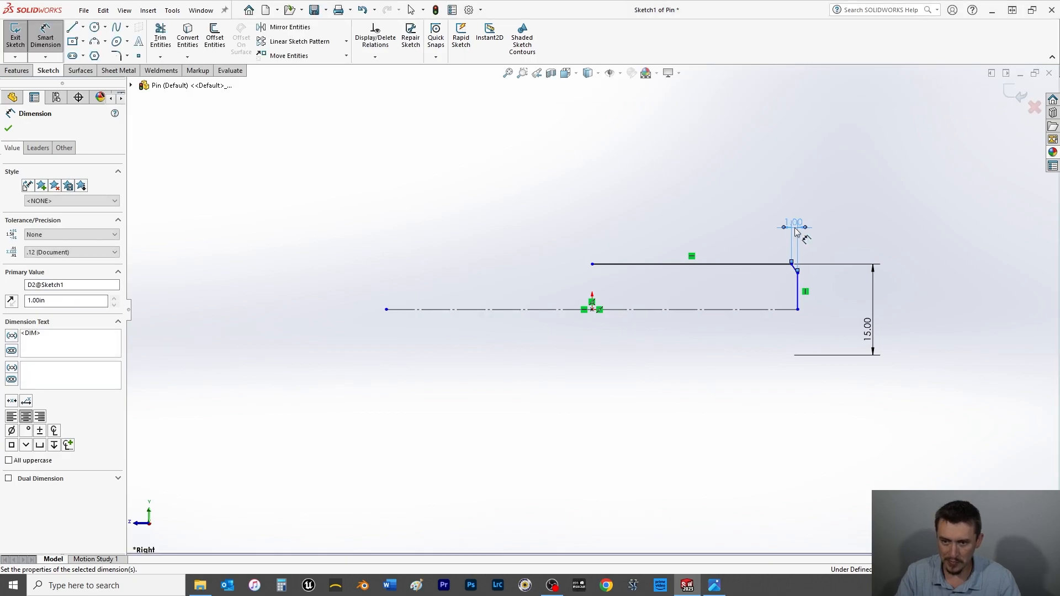
# Step: Dimension the angle between the upper horizontal line and the diagonal chamfer line as 45 degrees
pyautogui.scroll(-4, 769, 276)
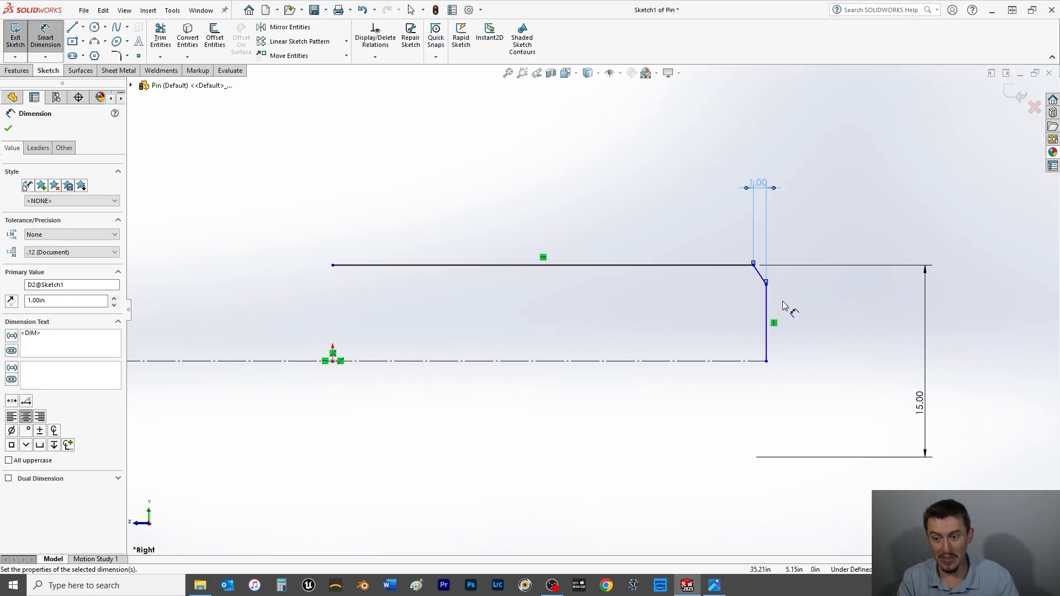
pyautogui.click(746, 266)
pyautogui.click(758, 273)
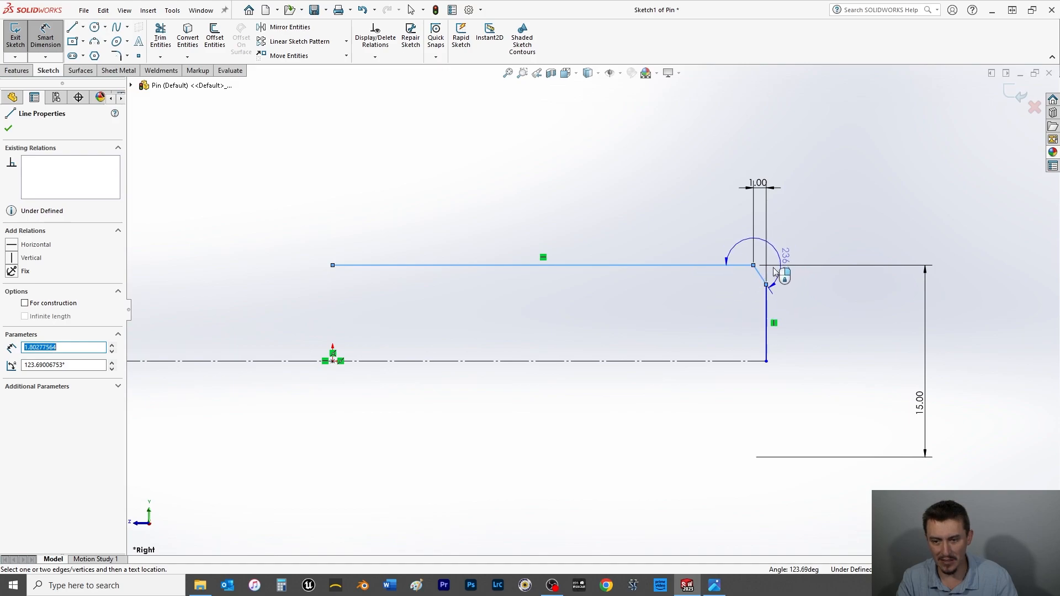
pyautogui.click(789, 311)
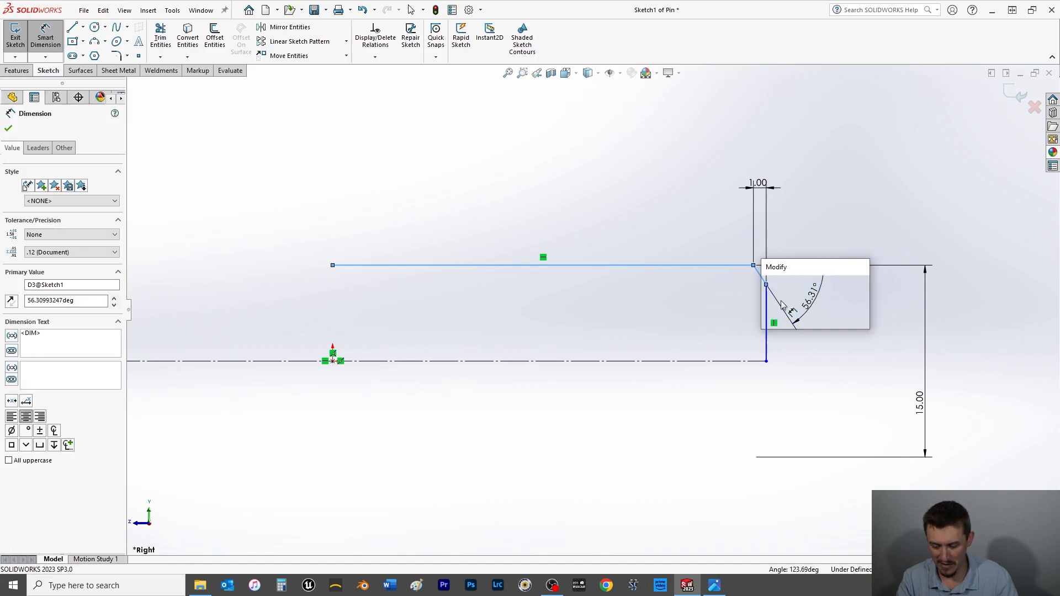
pyautogui.write('45')
pyautogui.press('Return')
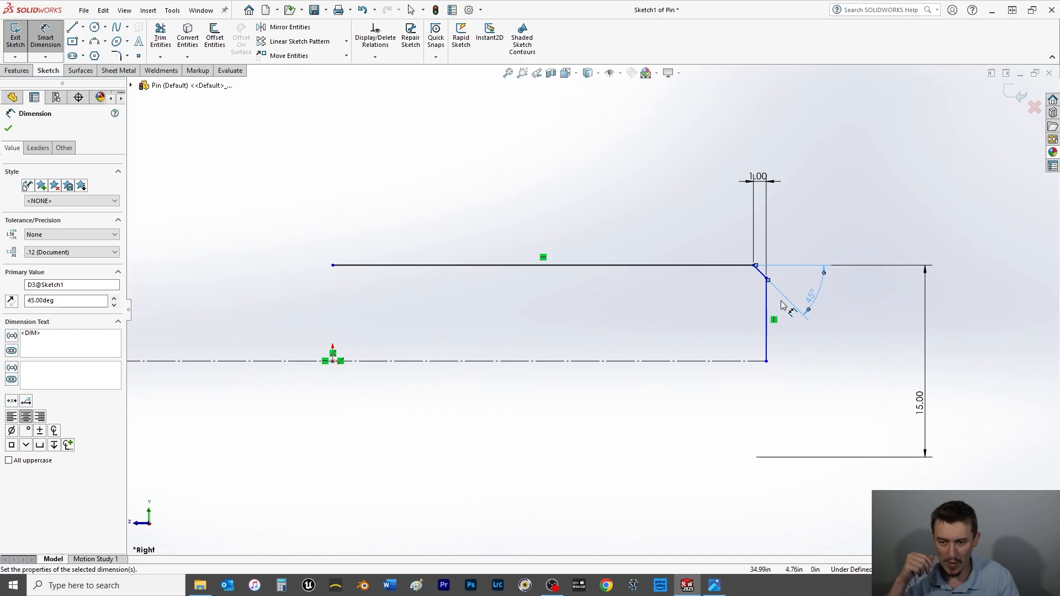
pyautogui.click(8, 130)
# Step: Dimension the horizontal centerline's overall length as 55 in and accept the dimension
pyautogui.scroll(3, 592, 309)
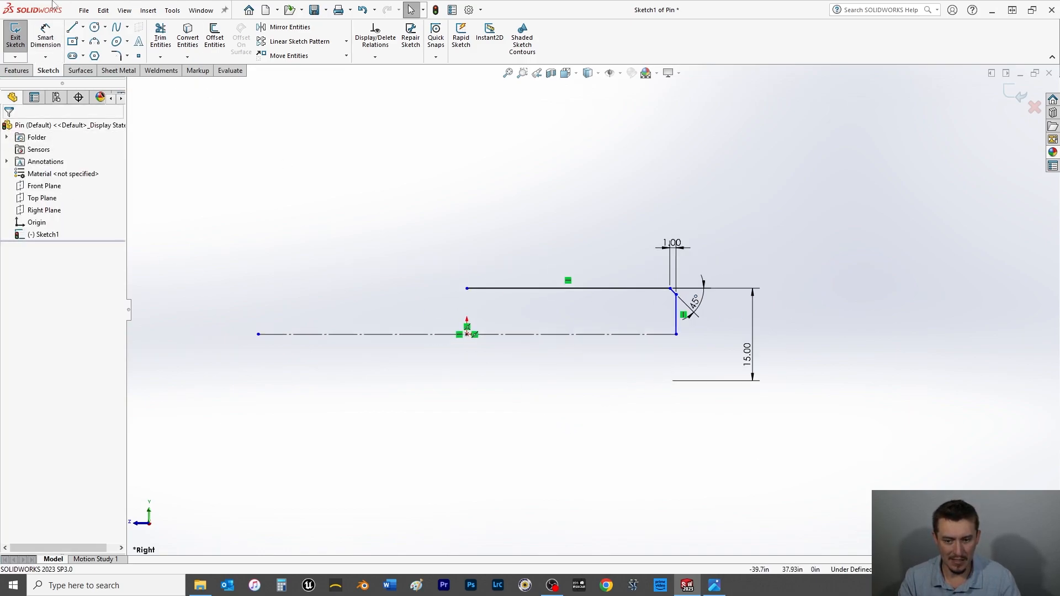
pyautogui.click(41, 42)
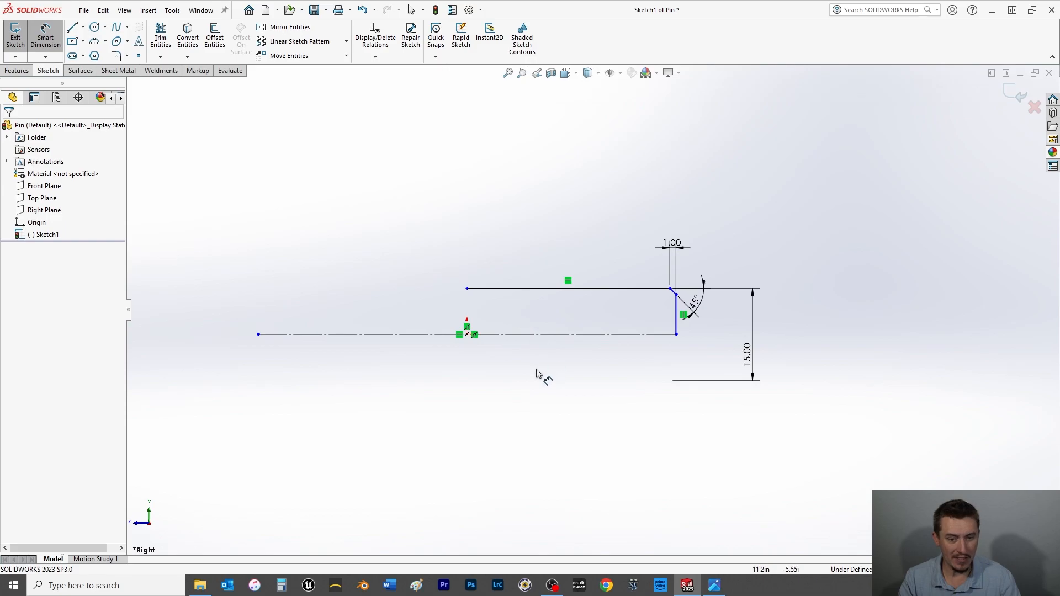
pyautogui.click(539, 334)
pyautogui.click(467, 515)
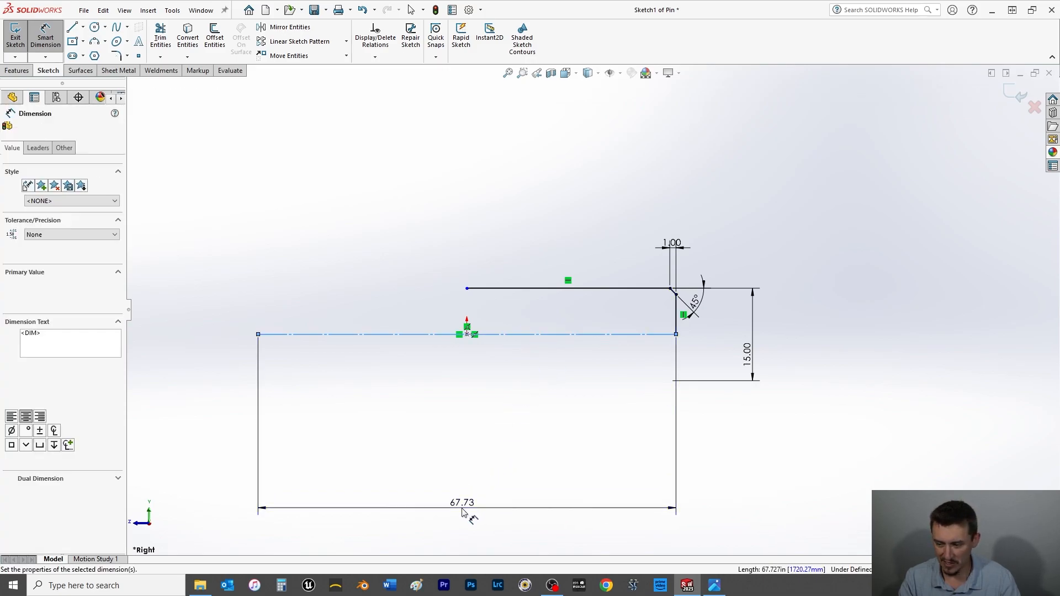
pyautogui.write('55')
pyautogui.press('Return')
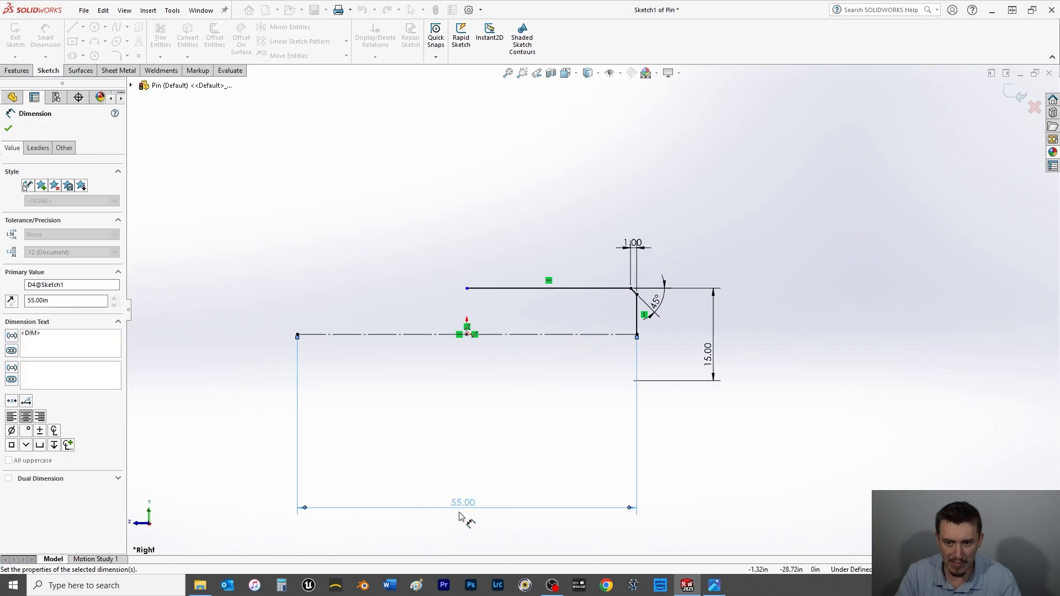
pyautogui.click(6, 127)
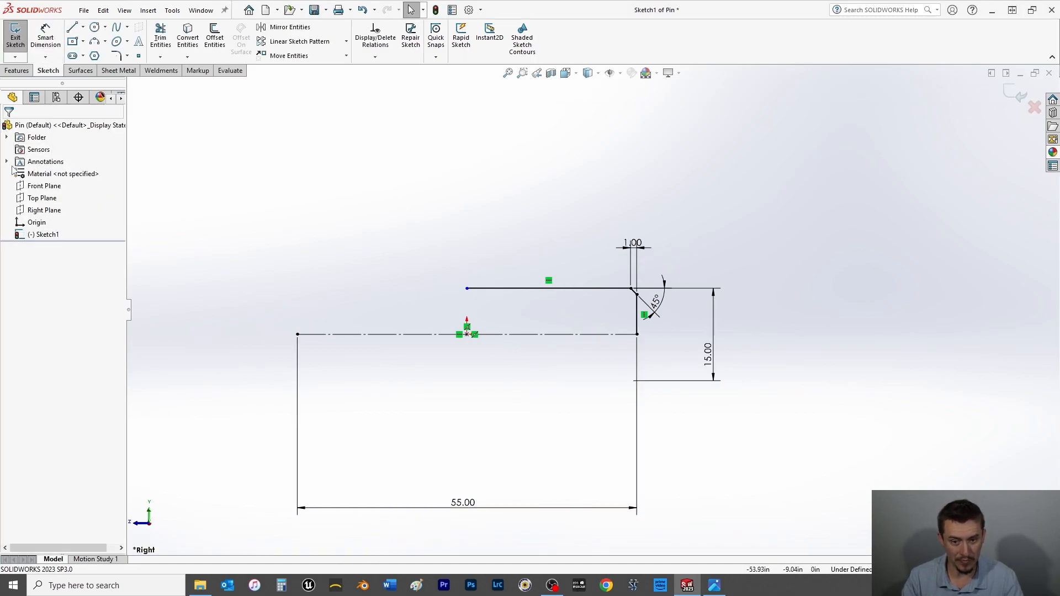
# Step: Sketch a vertical centerline about 12.26 in long straight down from the origin
pyautogui.click(83, 28)
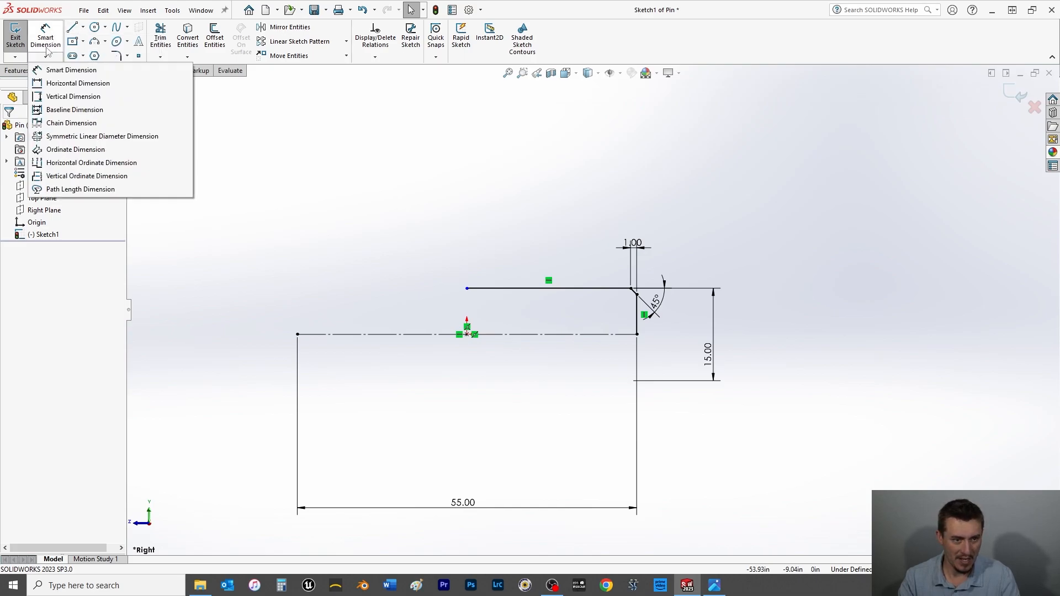
pyautogui.click(78, 56)
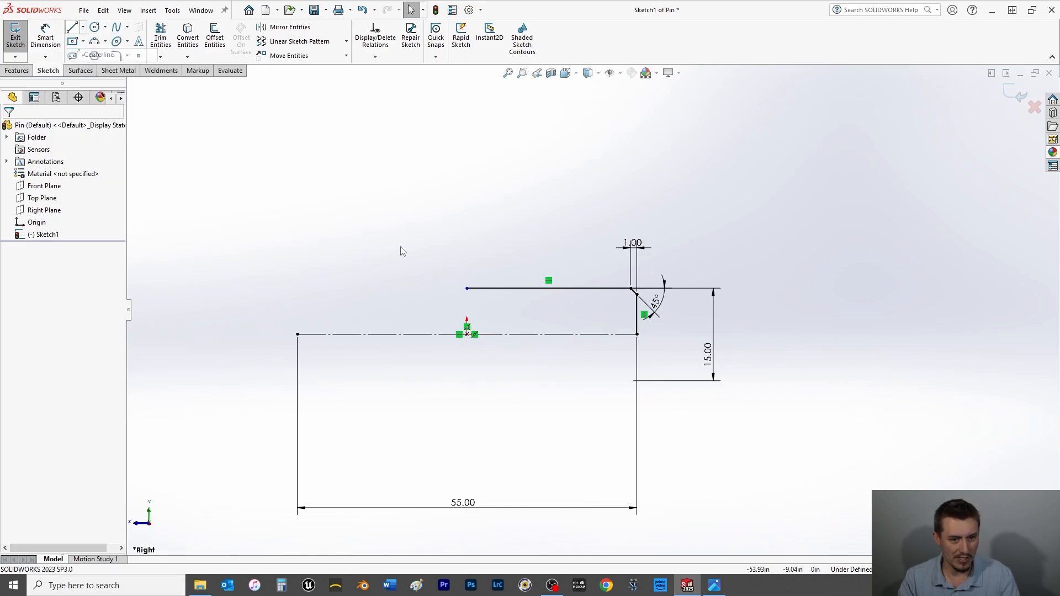
pyautogui.click(467, 334)
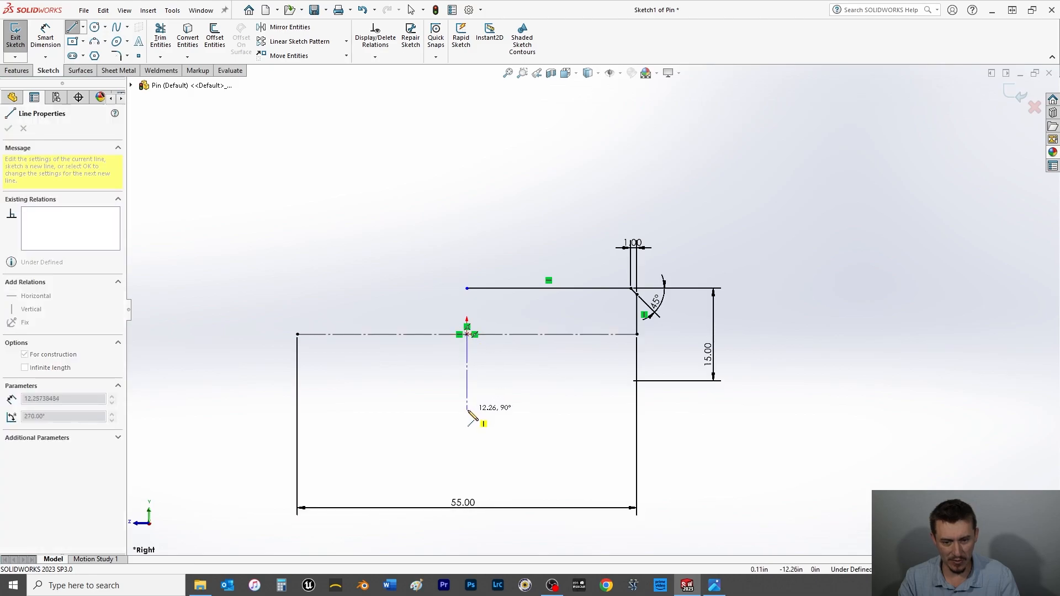
pyautogui.rightClick(402, 408)
pyautogui.click(425, 414)
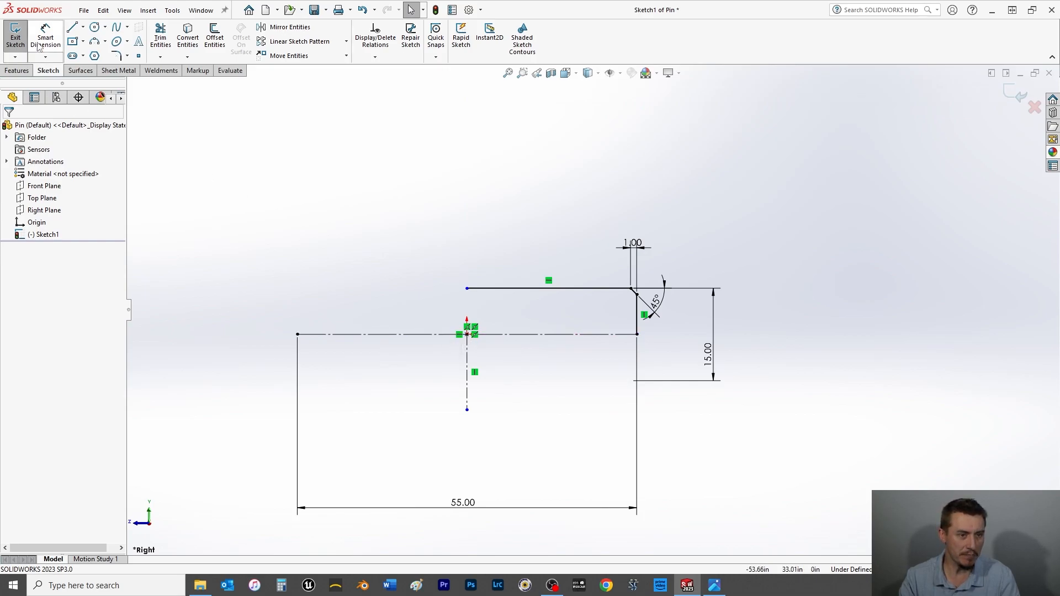
# Step: Mirror the upper horizontal line, the vertical end line and the chamfer line about the vertical centerline, keeping the originals
pyautogui.click(289, 27)
pyautogui.click(593, 288)
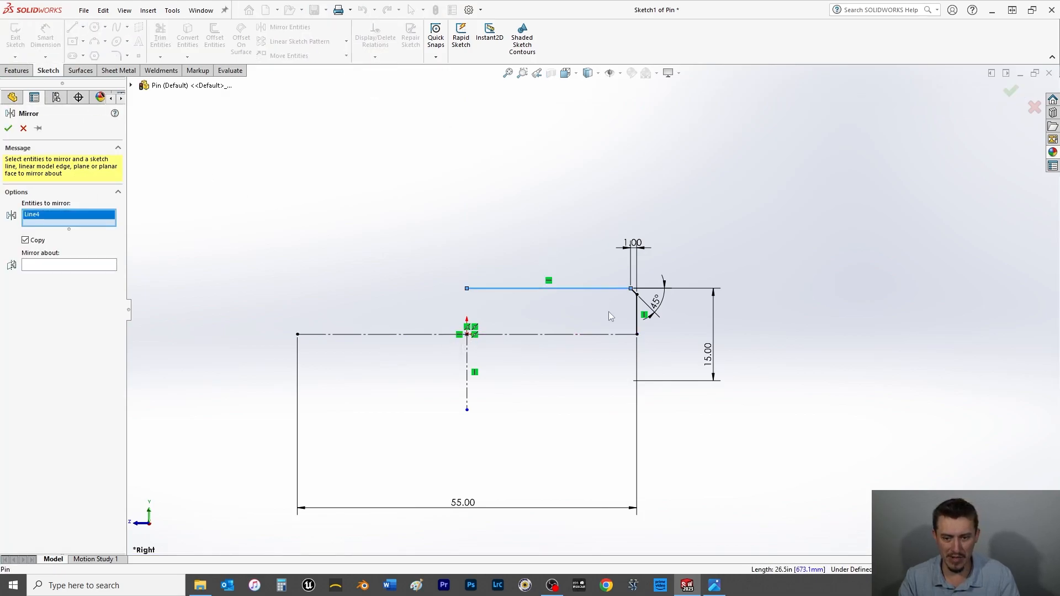
pyautogui.click(639, 315)
pyautogui.scroll(-5, 638, 306)
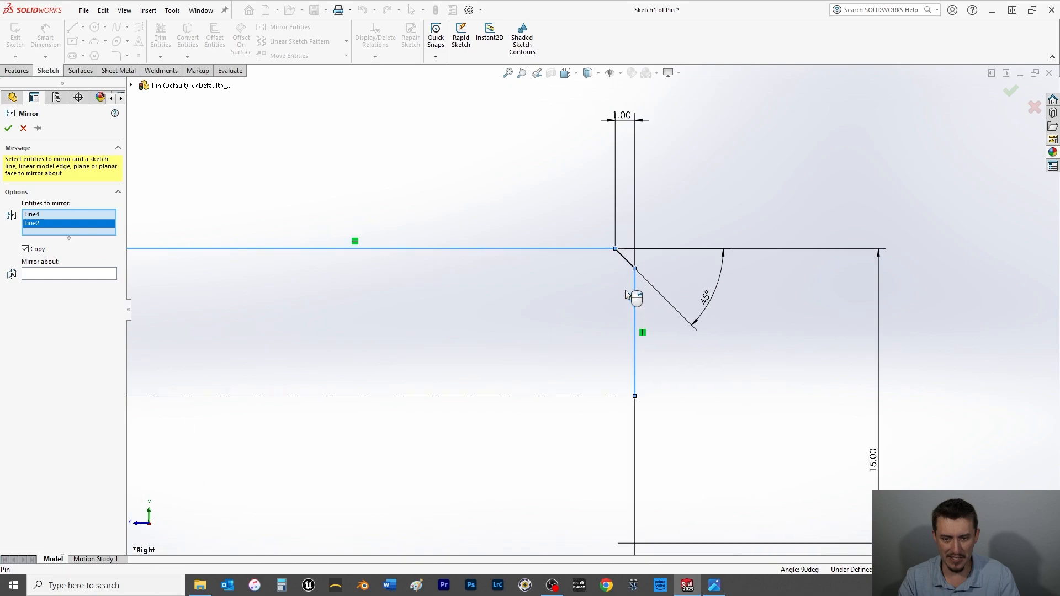
pyautogui.click(627, 260)
pyautogui.scroll(5, 588, 312)
pyautogui.click(37, 282)
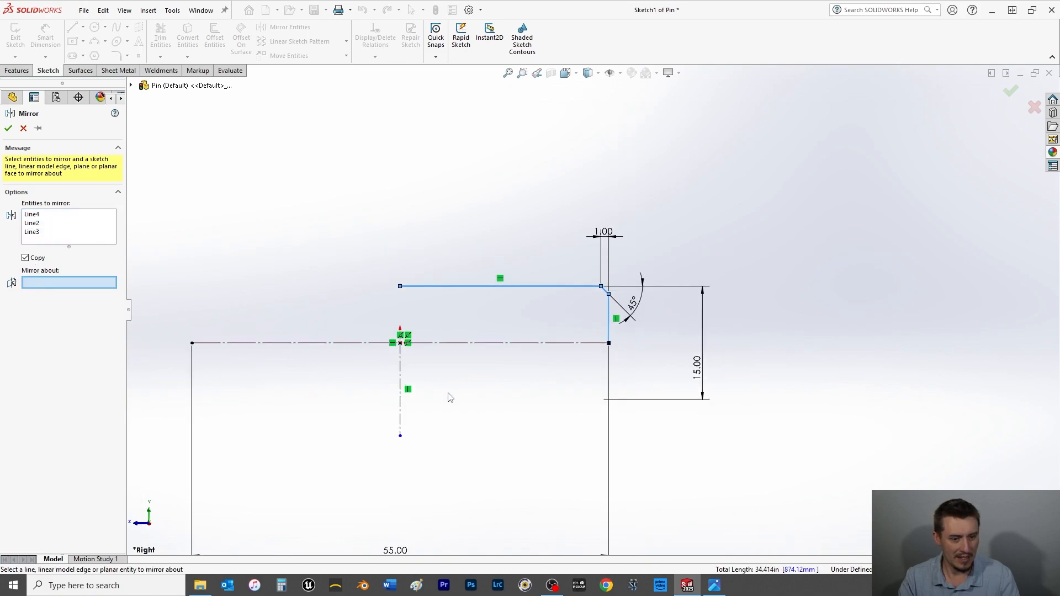
pyautogui.click(401, 382)
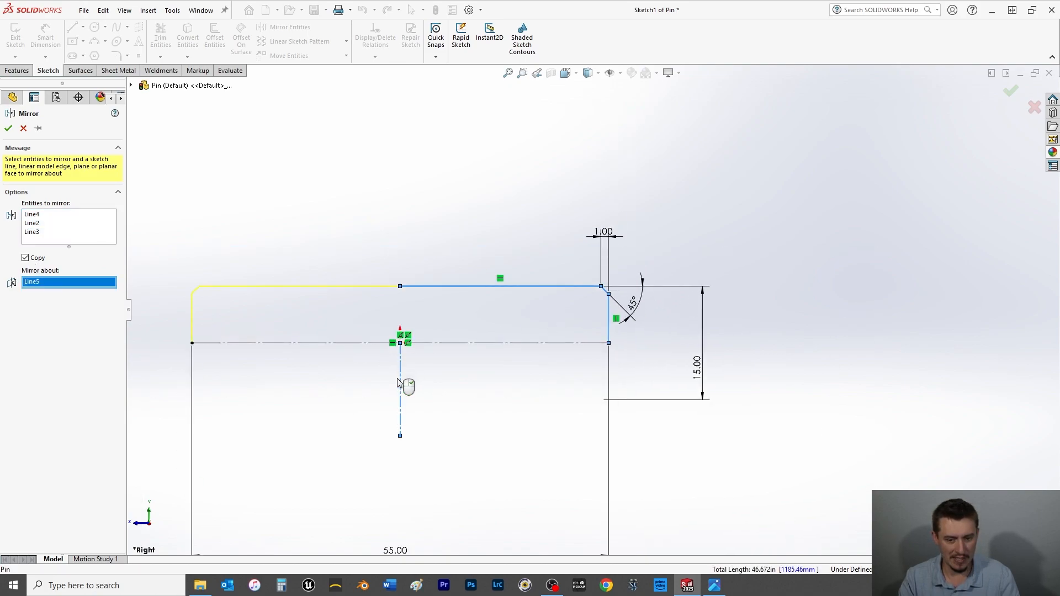
pyautogui.click(8, 128)
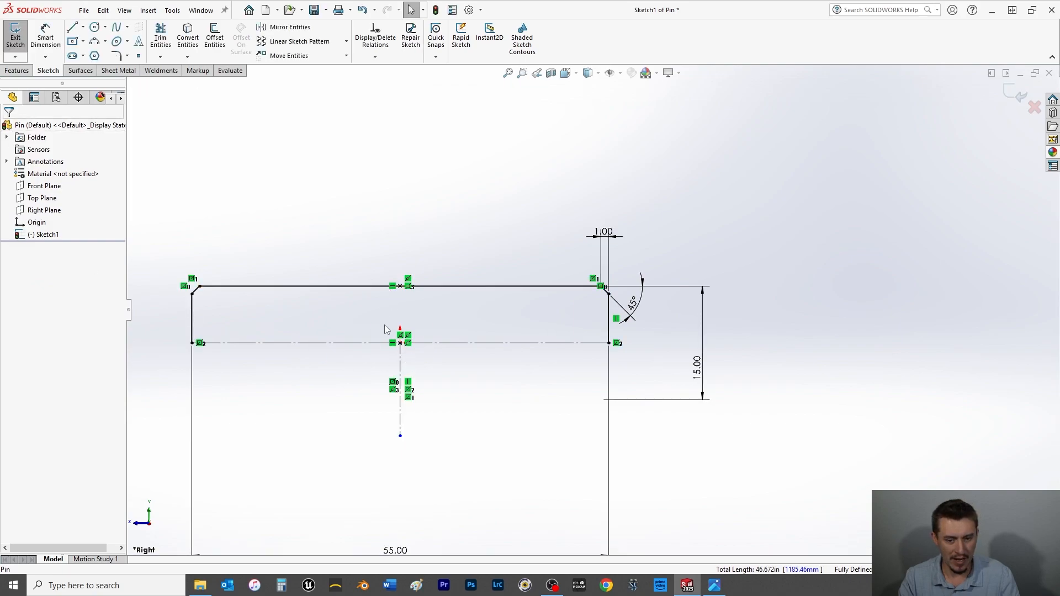
pyautogui.press('z')
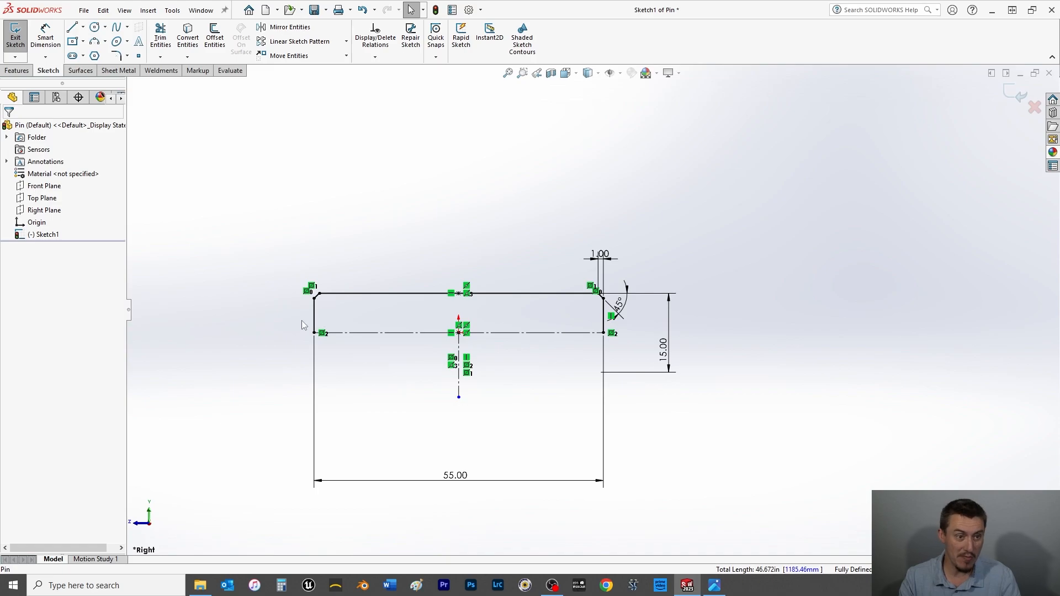
pyautogui.click(16, 71)
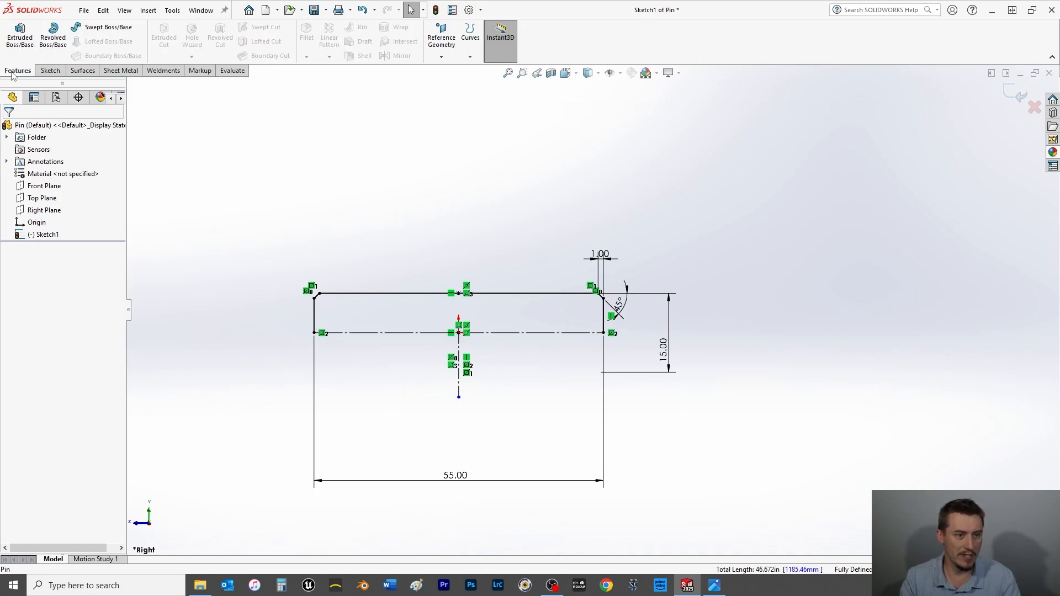
pyautogui.click(57, 50)
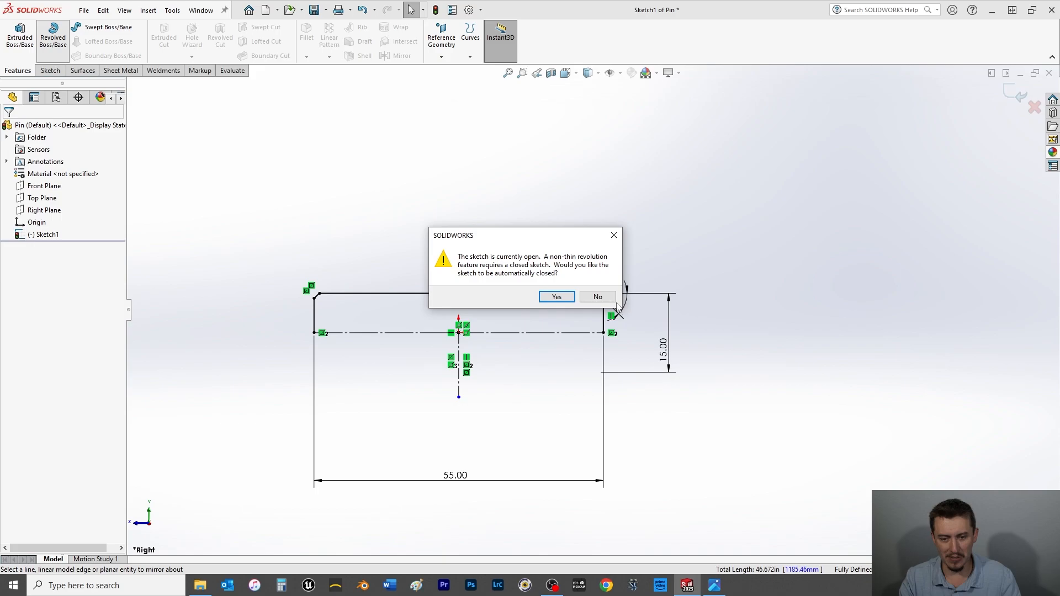
pyautogui.click(598, 297)
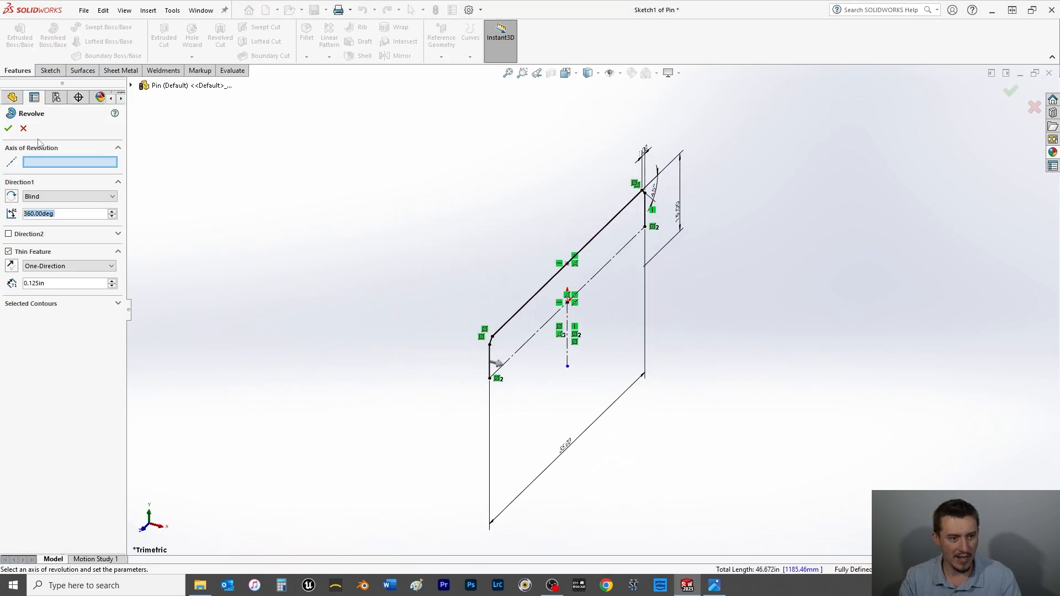
pyautogui.click(23, 129)
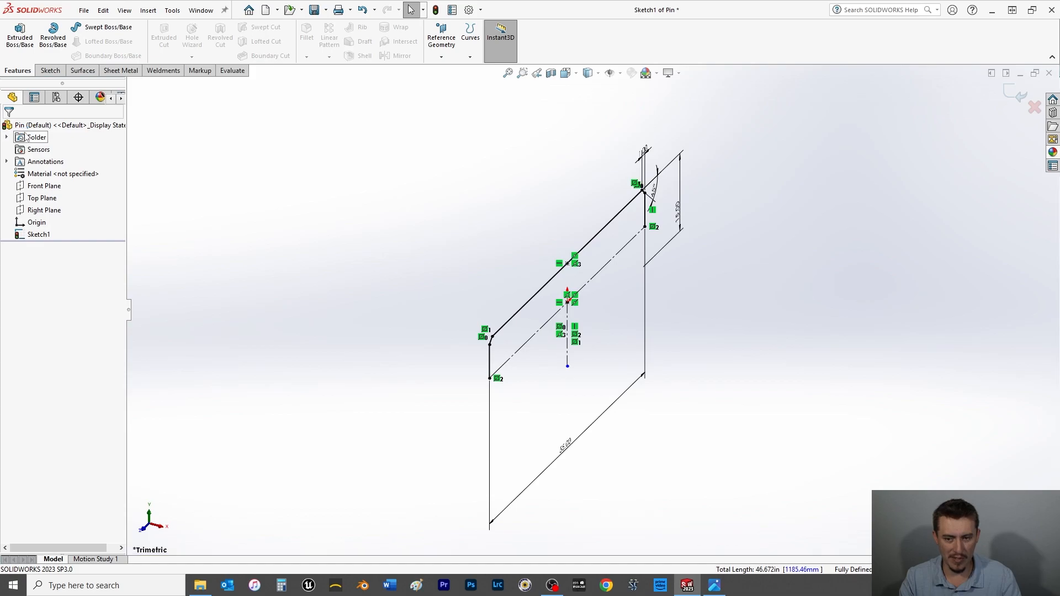
# Step: Convert the horizontal centerline to normal sketch geometry and revolve the closed profile 360 degrees around that line
pyautogui.rightClick(533, 337)
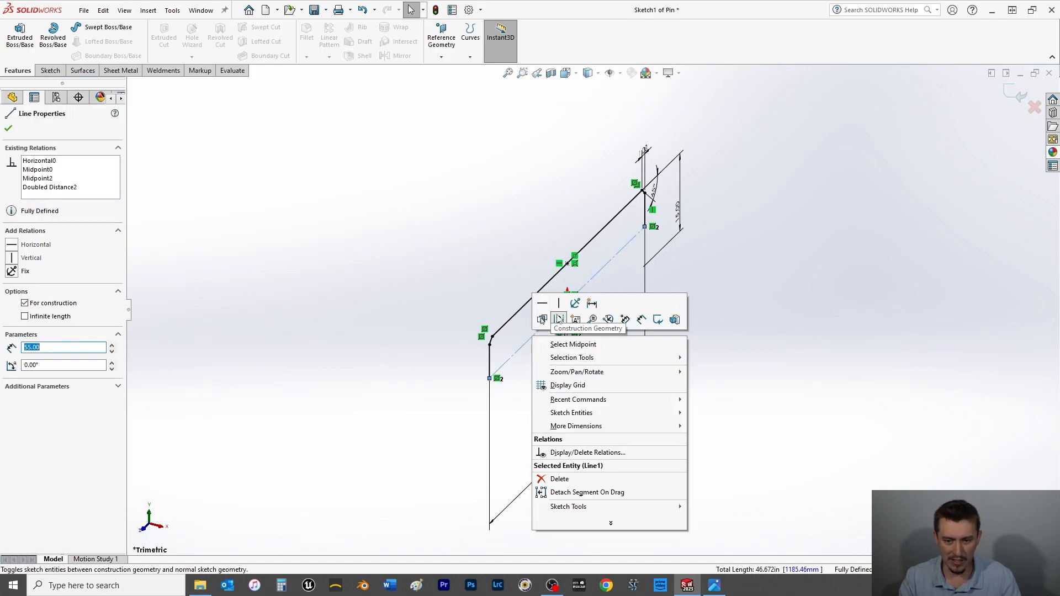
pyautogui.click(562, 321)
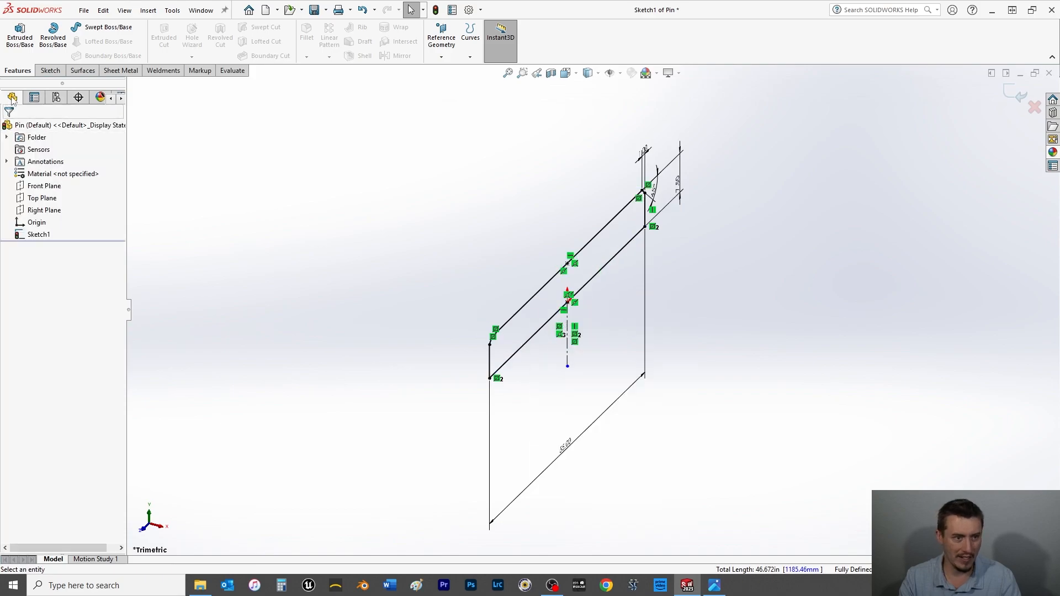
pyautogui.click(47, 48)
pyautogui.click(531, 339)
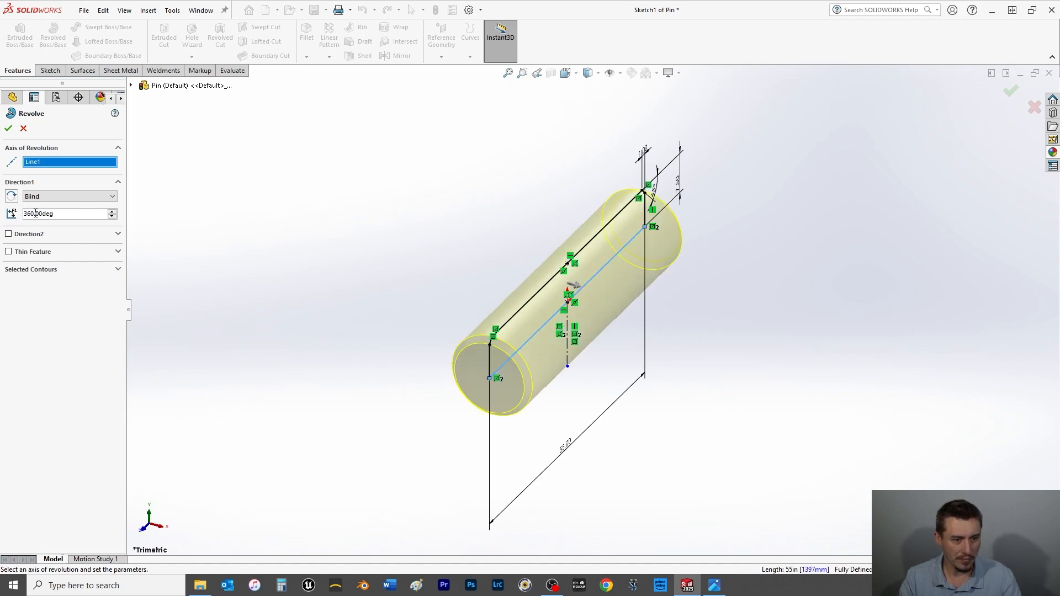
pyautogui.click(9, 129)
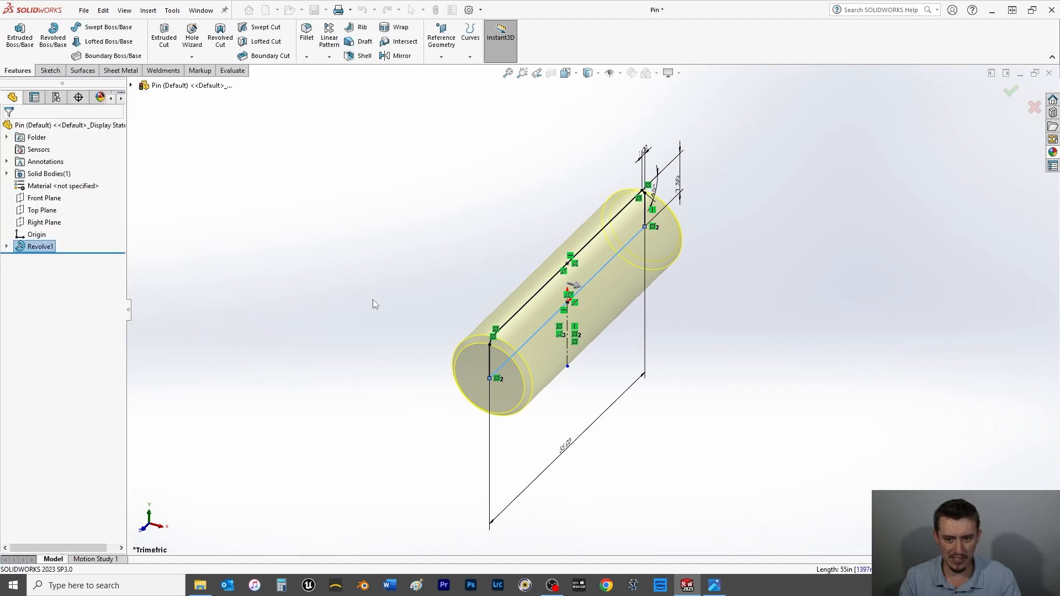
# Step: Show the revolved pin in the isometric view and save the part
pyautogui.press('space')
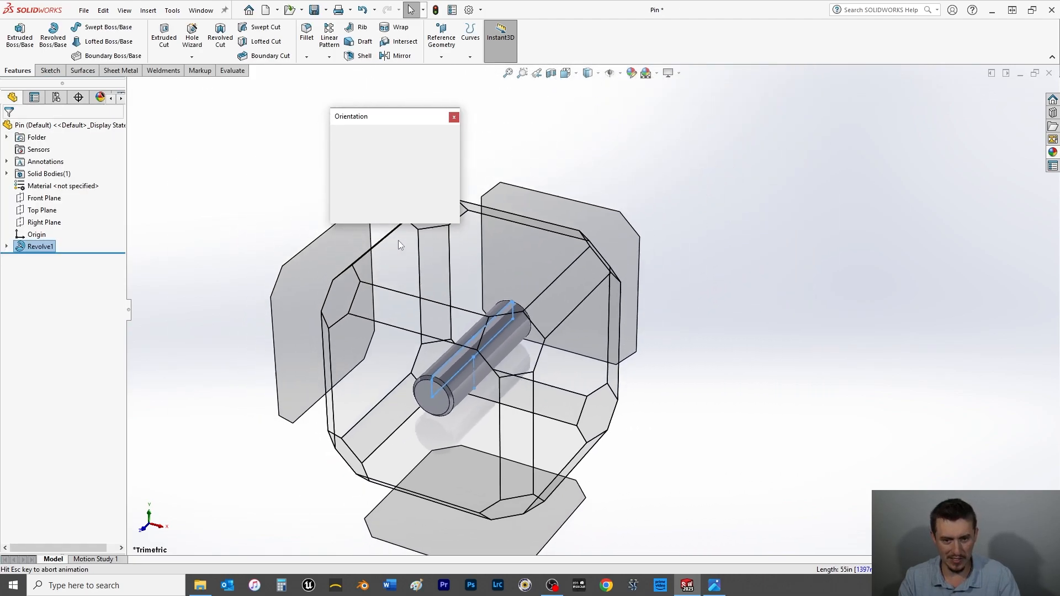
pyautogui.click(443, 151)
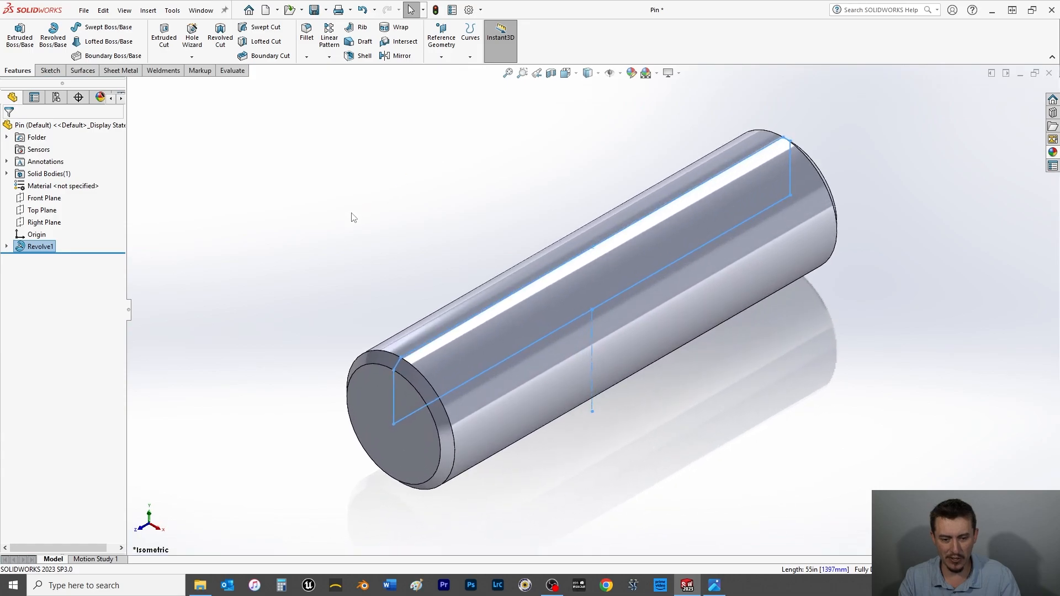
pyautogui.hotkey('ctrl', 's')
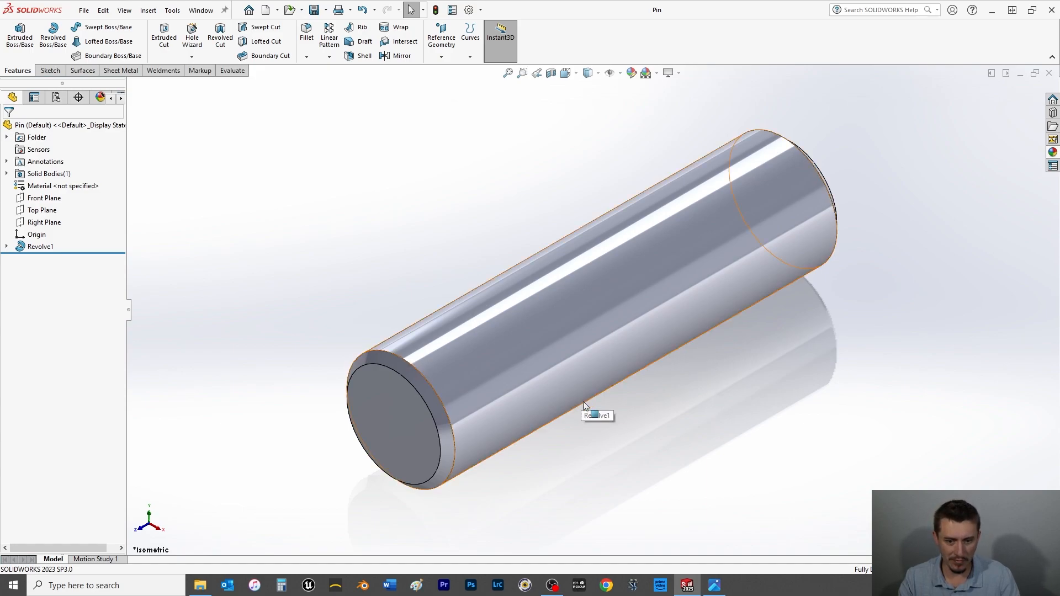
# Step: Roll the Pin part's history back to before the revolve feature, directly after the Origin
pyautogui.click(41, 246)
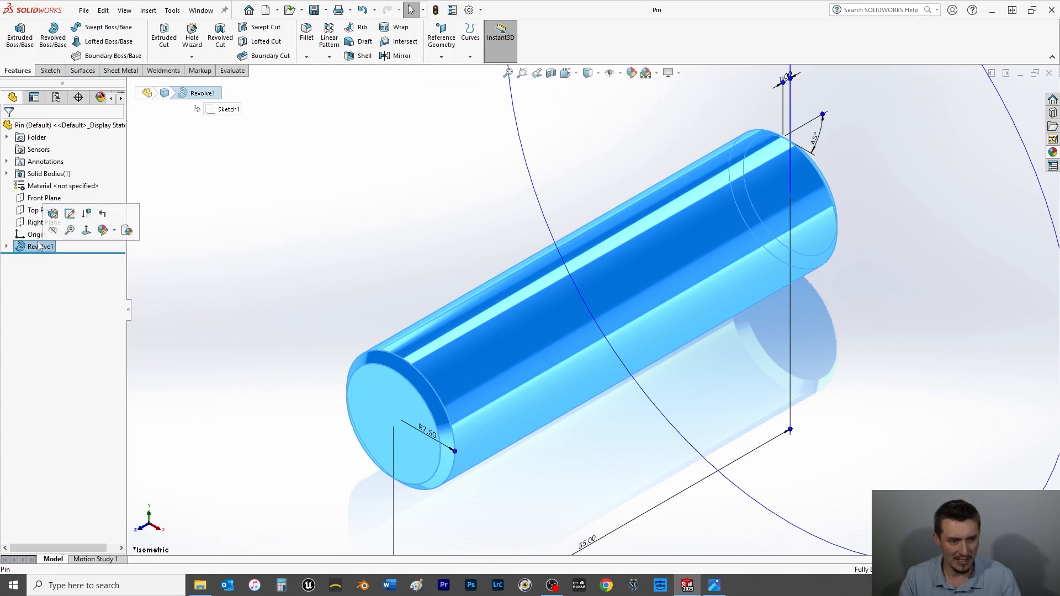
pyautogui.rightClick(46, 248)
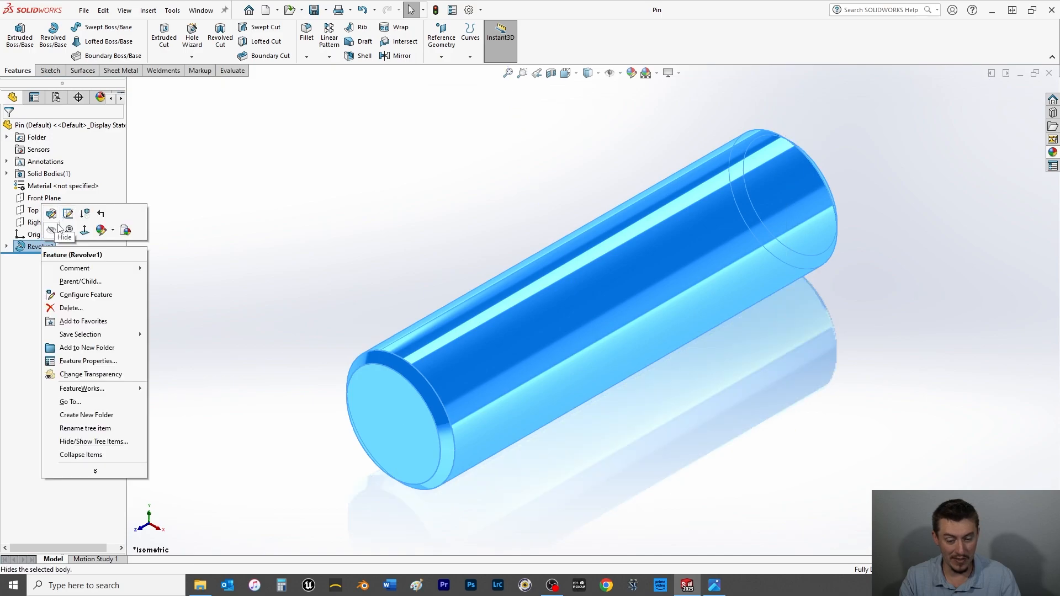
pyautogui.click(85, 214)
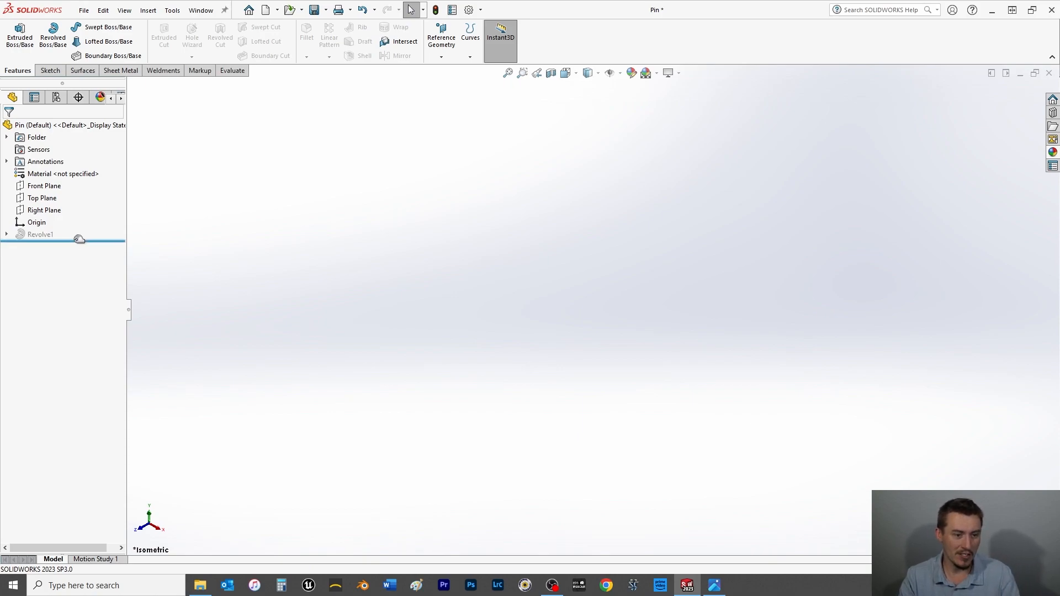
pyautogui.moveTo(79, 241); pyautogui.dragTo(78, 227)
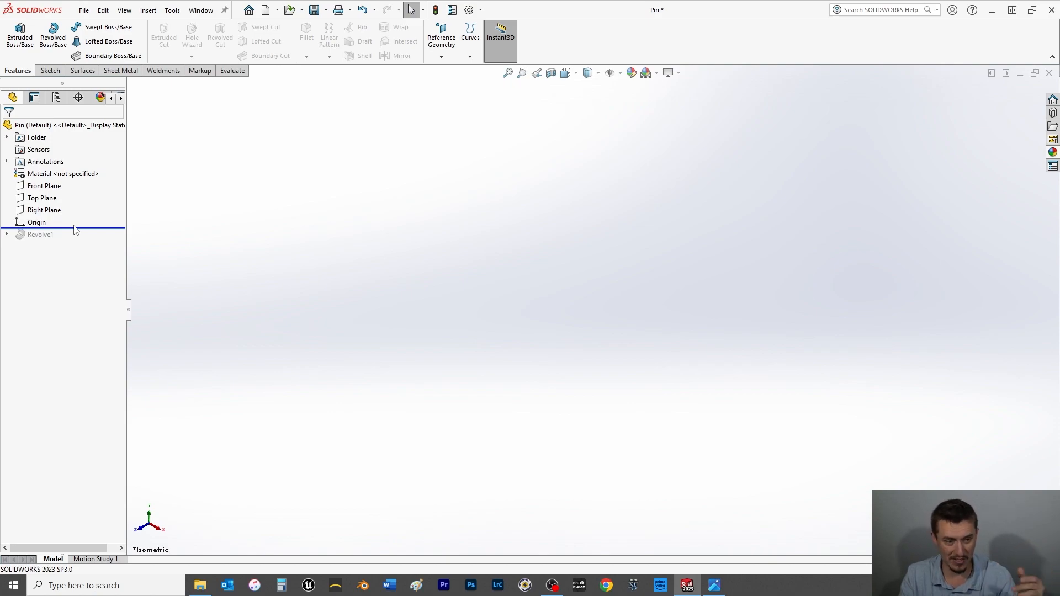
# Step: Sketch a circle of about 1.10 in radius on the Front Plane, centered on the origin
pyautogui.click(46, 187)
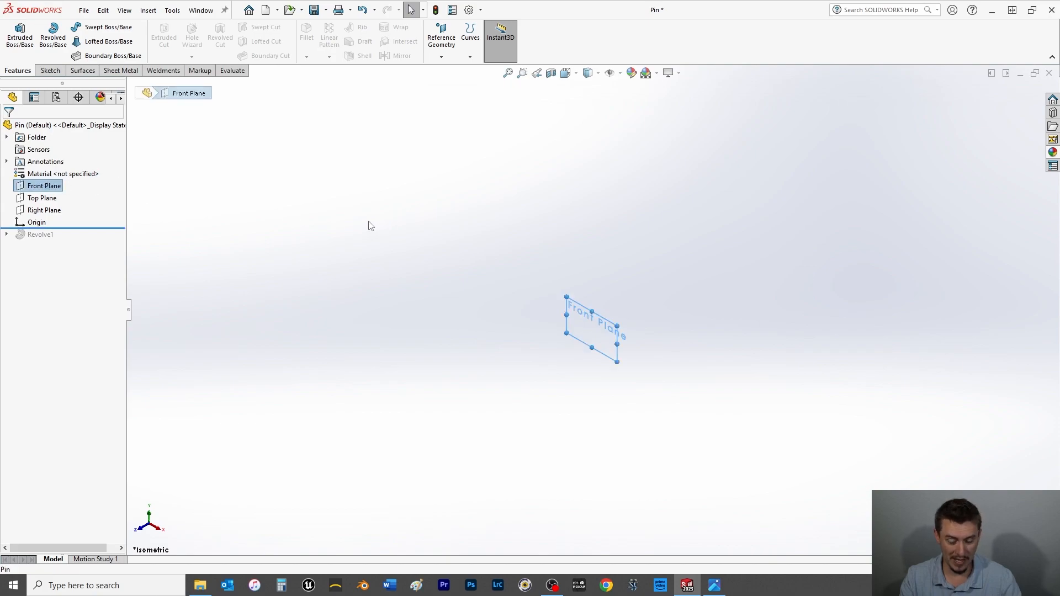
pyautogui.hotkey('ctrl', '8')
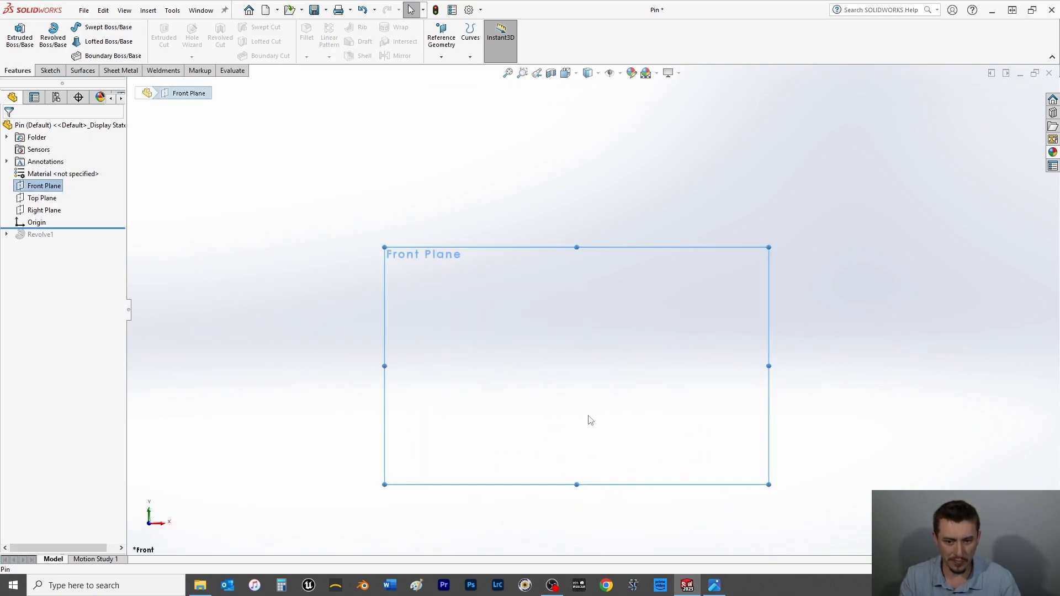
pyautogui.scroll(-1, 589, 421)
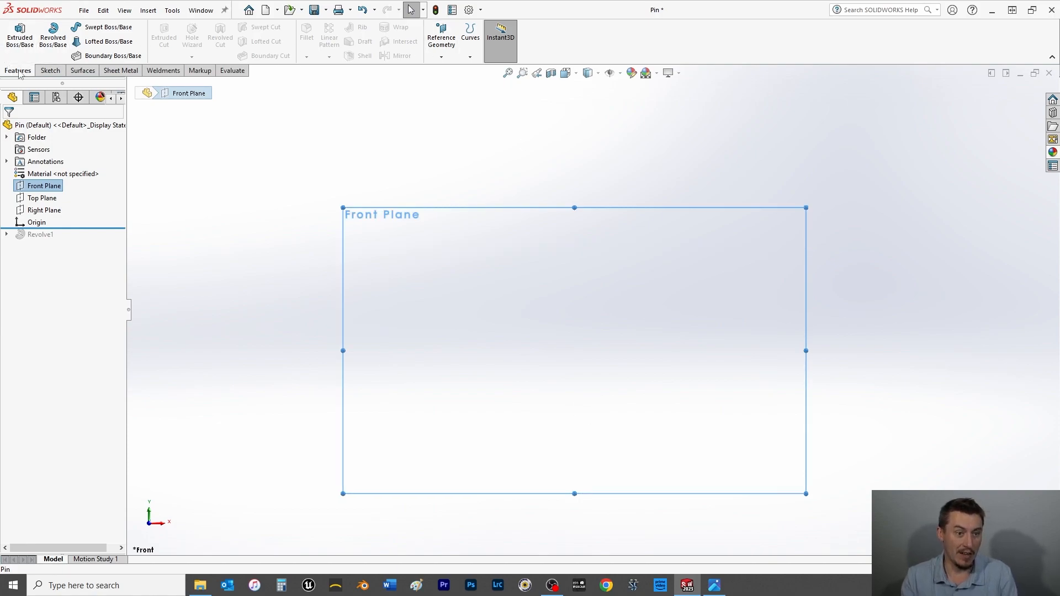
pyautogui.click(54, 73)
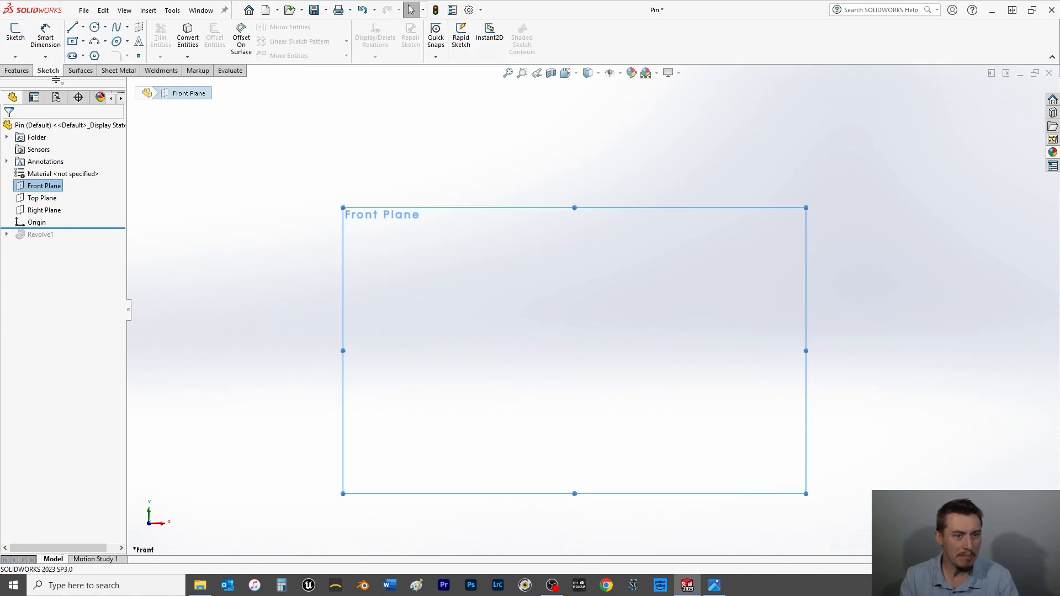
pyautogui.click(95, 28)
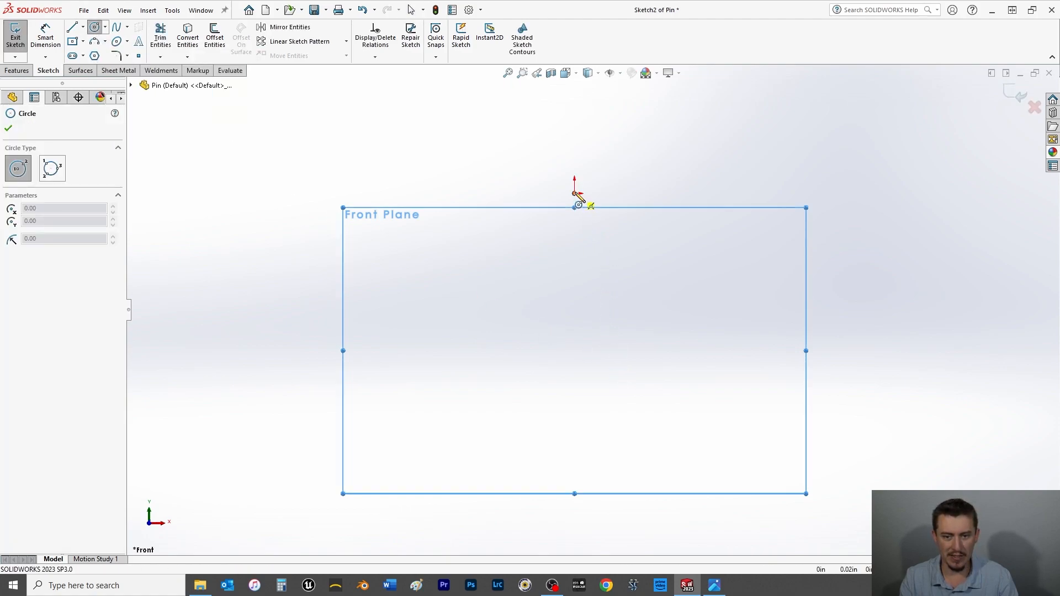
pyautogui.click(575, 193)
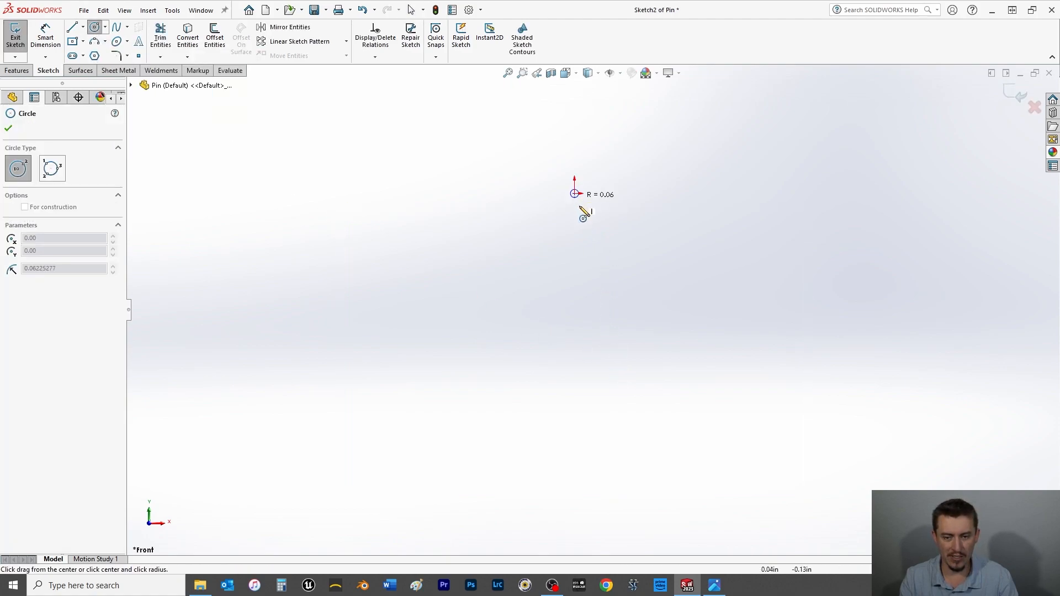
pyautogui.click(618, 253)
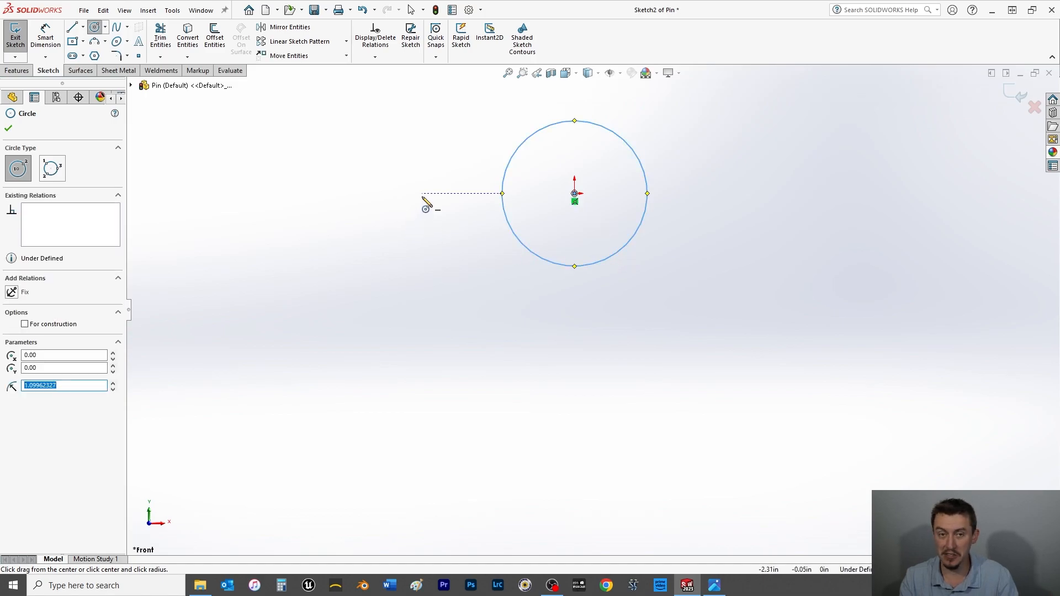
pyautogui.click(8, 128)
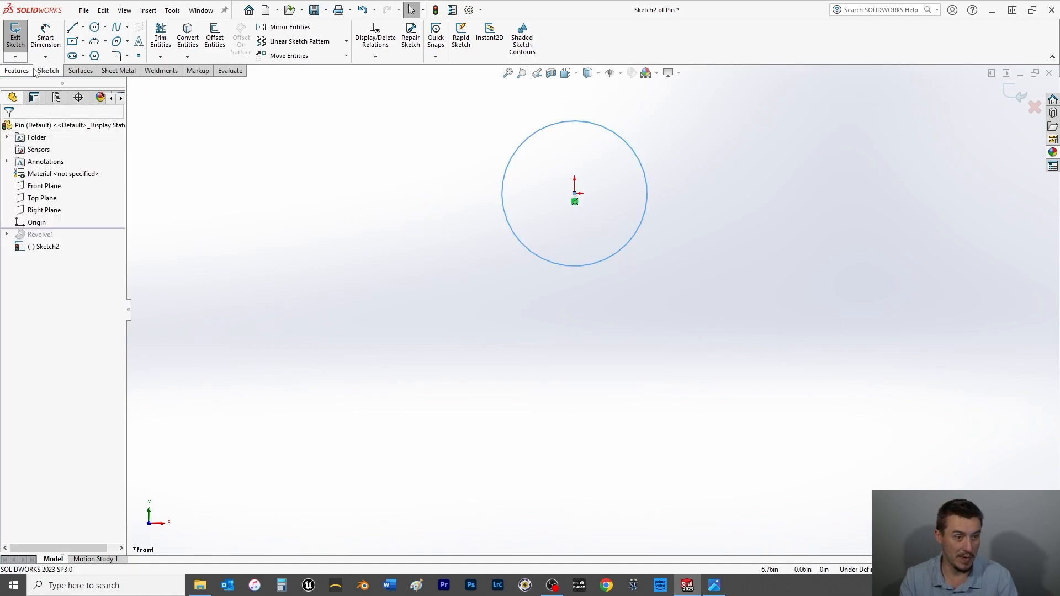
# Step: Dimension the circle's diameter as 15 in
pyautogui.click(45, 35)
pyautogui.click(632, 237)
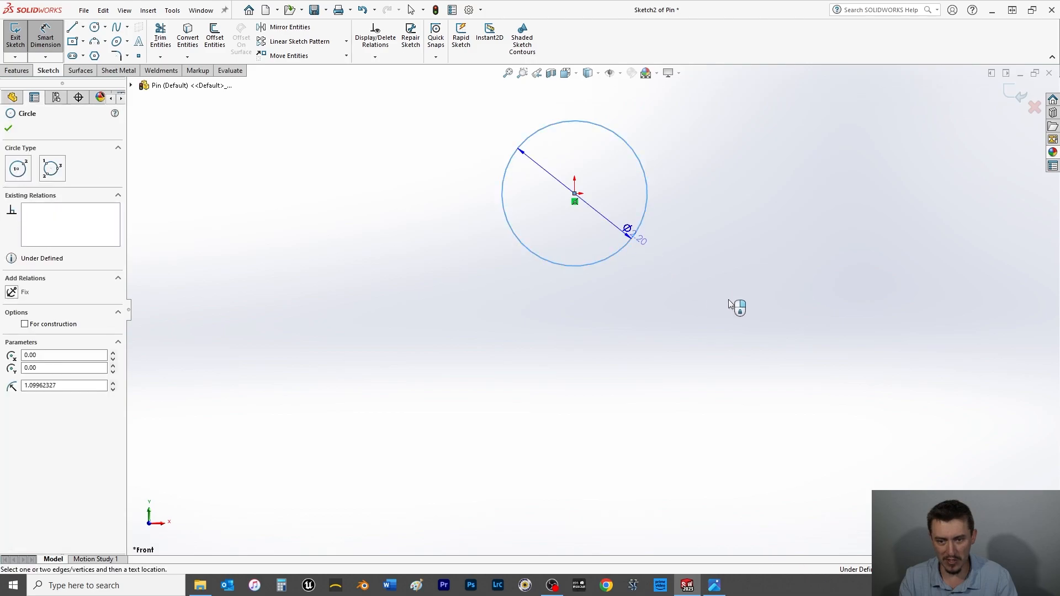
pyautogui.click(748, 320)
pyautogui.write('15')
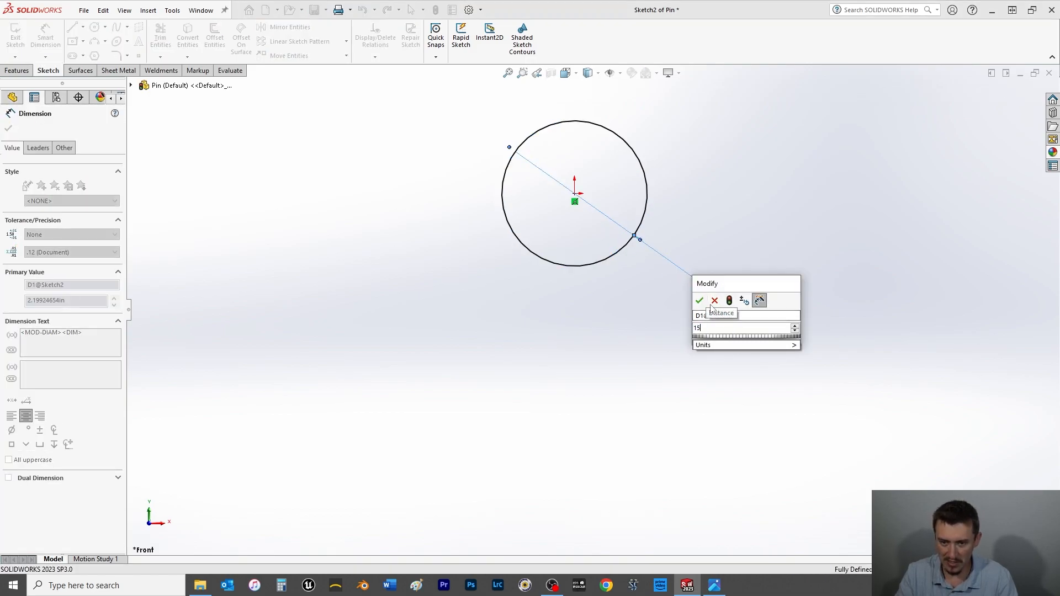
pyautogui.press('Return')
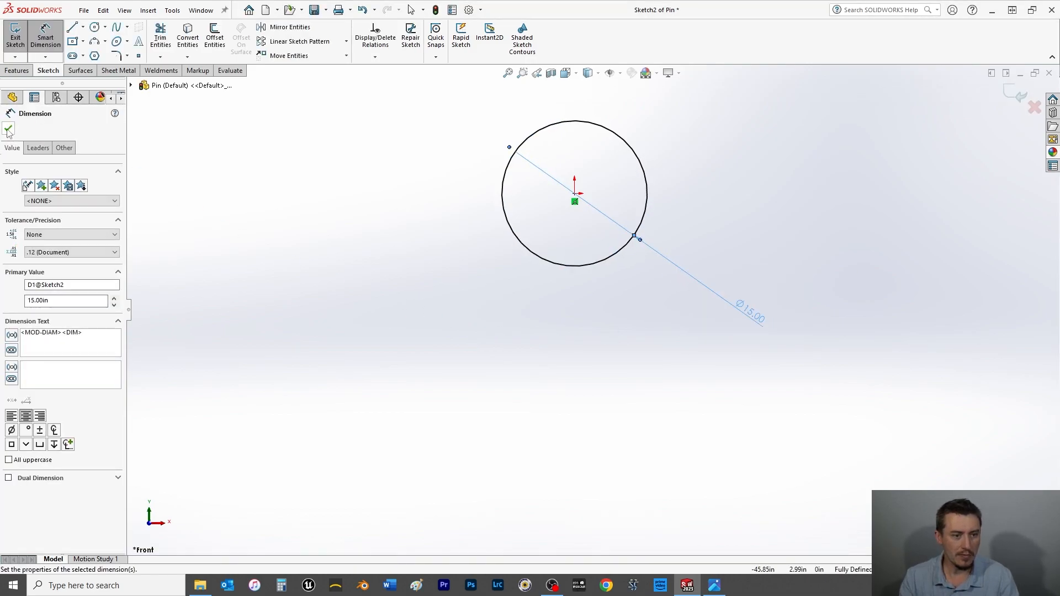
pyautogui.click(8, 128)
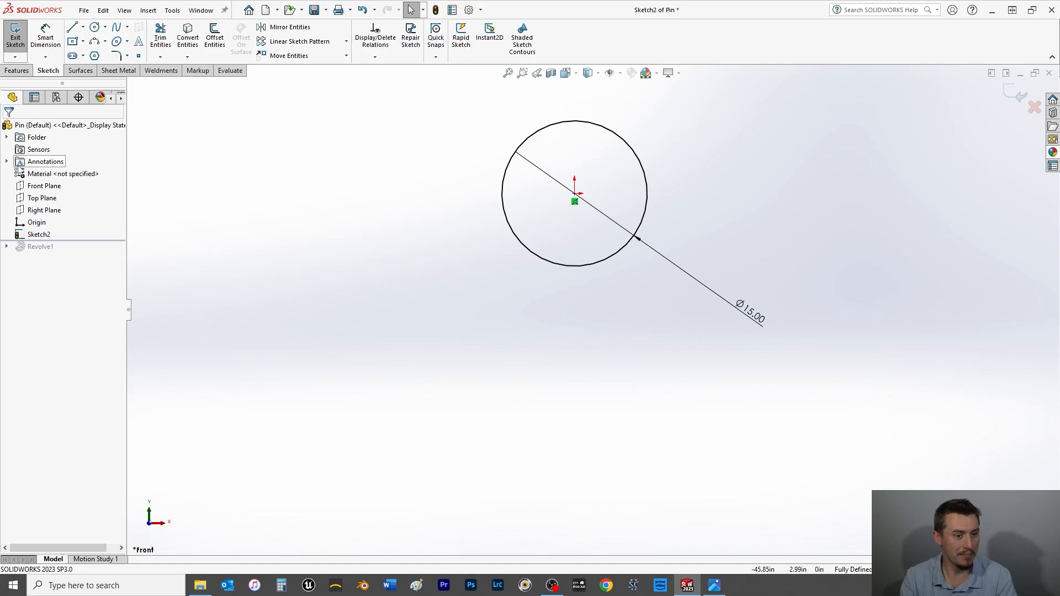
pyautogui.click(16, 71)
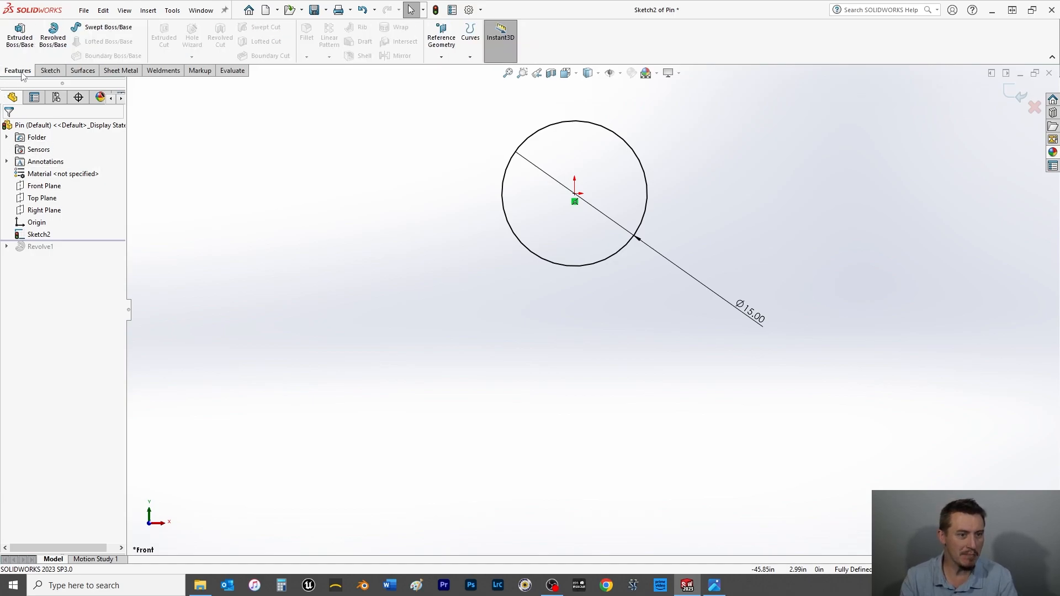
pyautogui.click(20, 35)
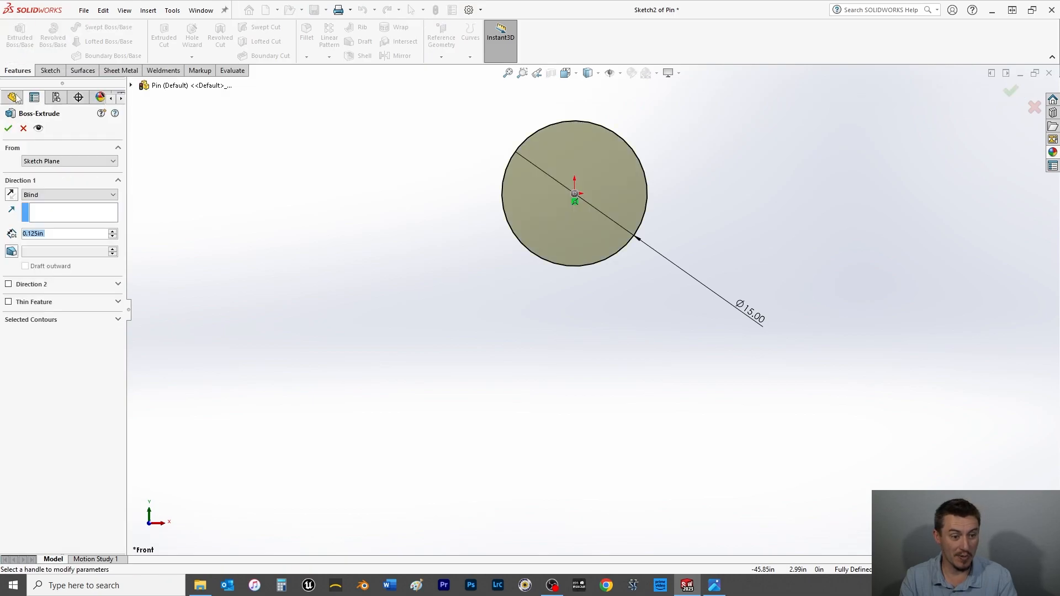
pyautogui.click(44, 193)
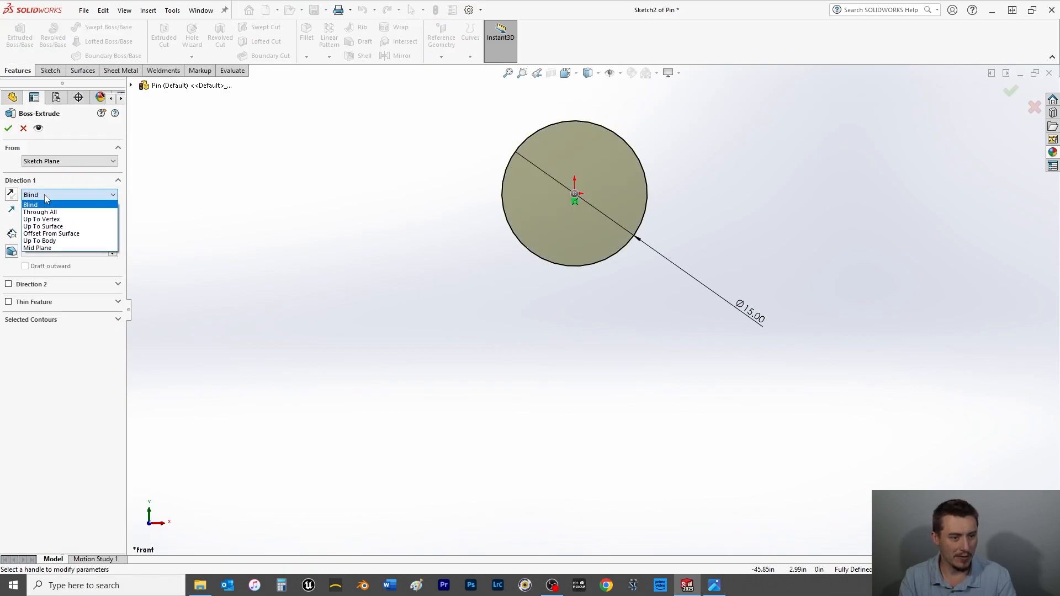
pyautogui.click(47, 248)
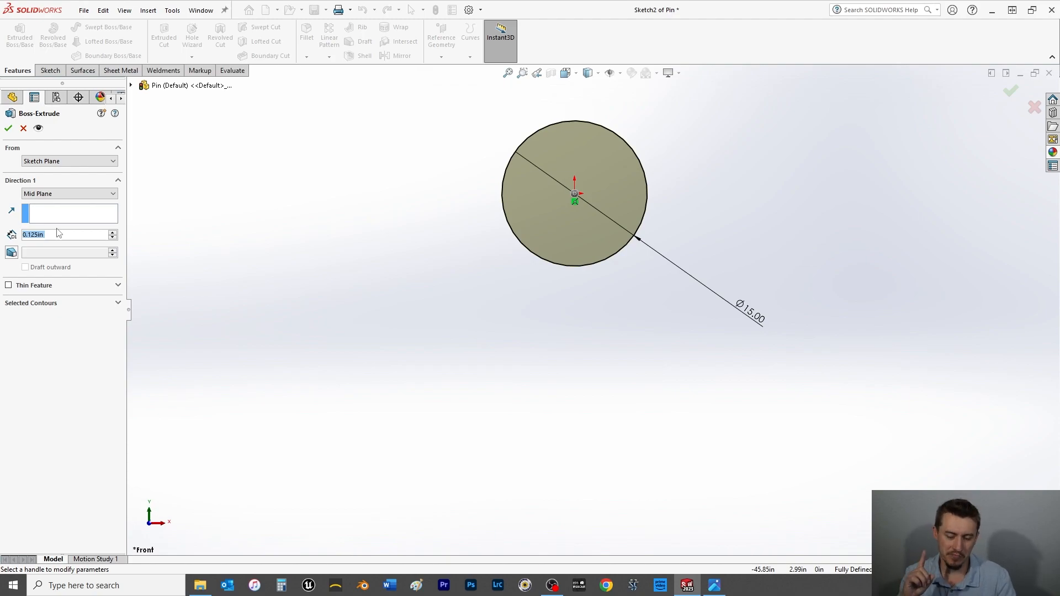
pyautogui.click(24, 128)
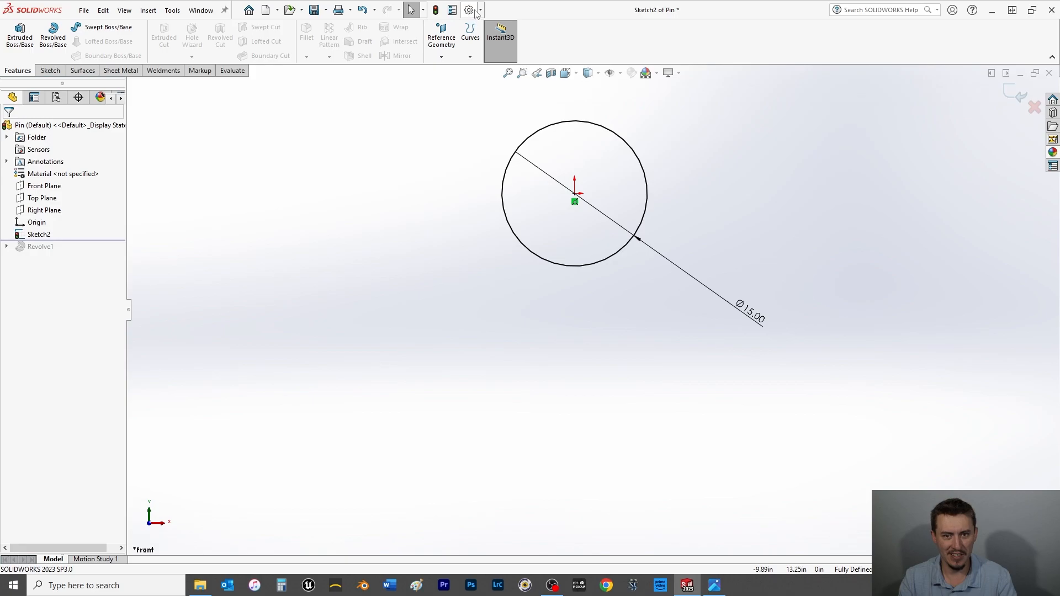
# Step: Change the part's document unit system to MMGS (millimeter, gram, second)
pyautogui.click(469, 10)
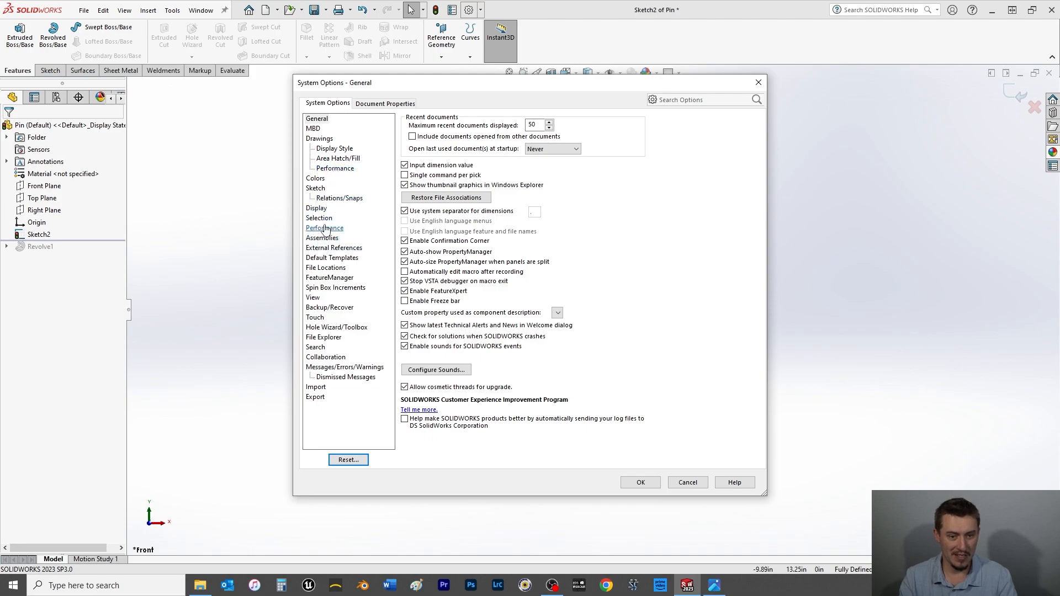
pyautogui.click(385, 104)
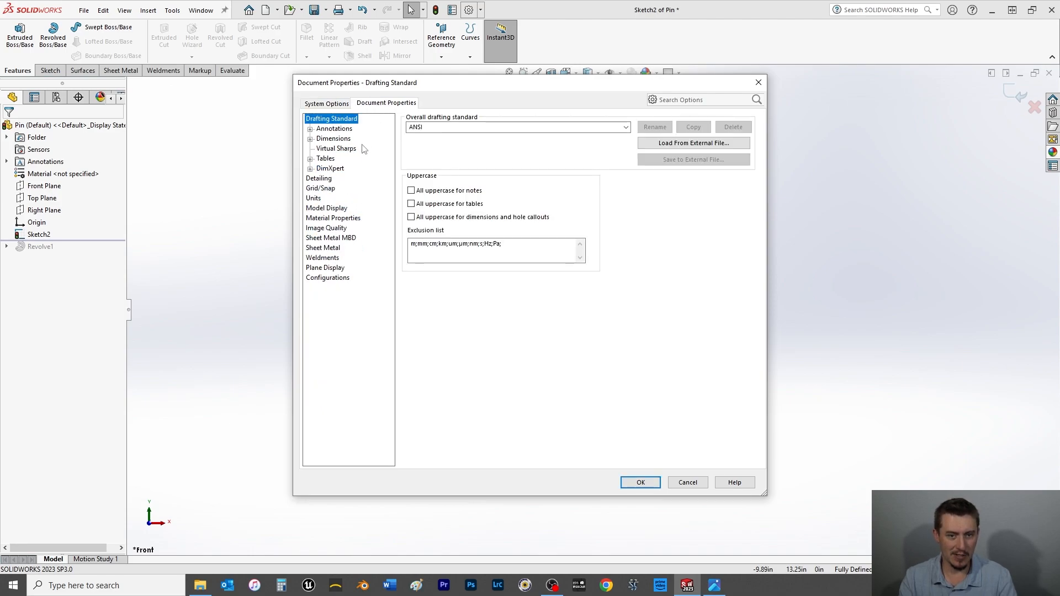
pyautogui.click(316, 198)
pyautogui.click(414, 144)
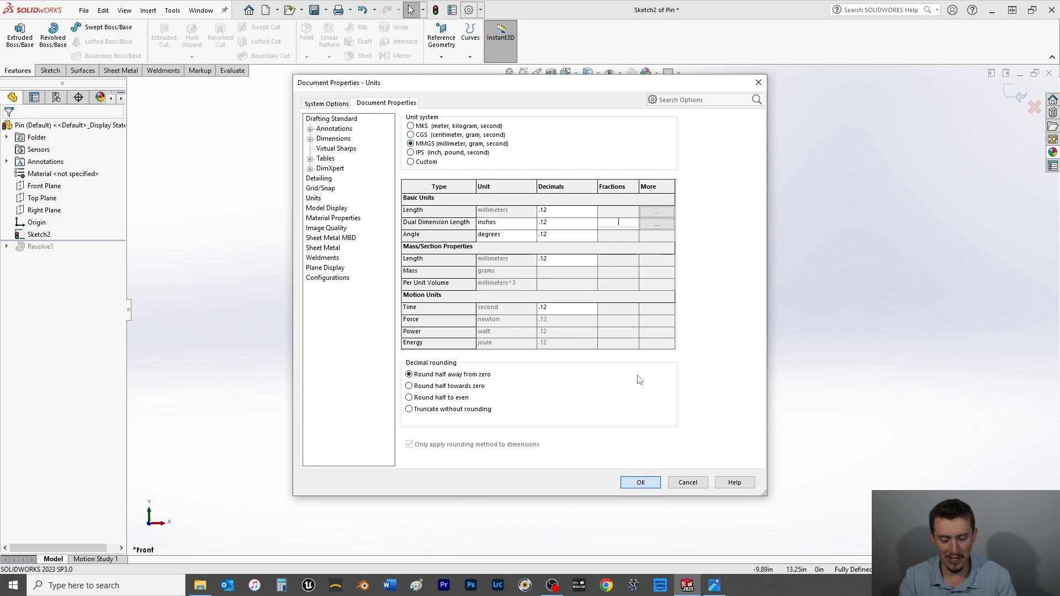
pyautogui.click(650, 479)
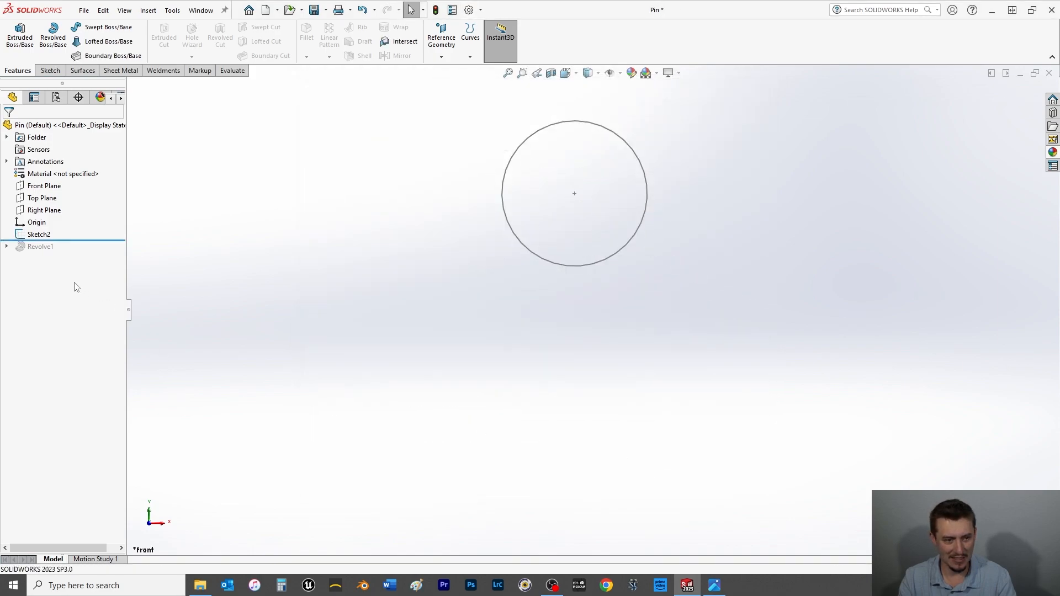
# Step: Suppress the circle sketch and reactivate the revolve feature at the end of the part's history
pyautogui.rightClick(45, 236)
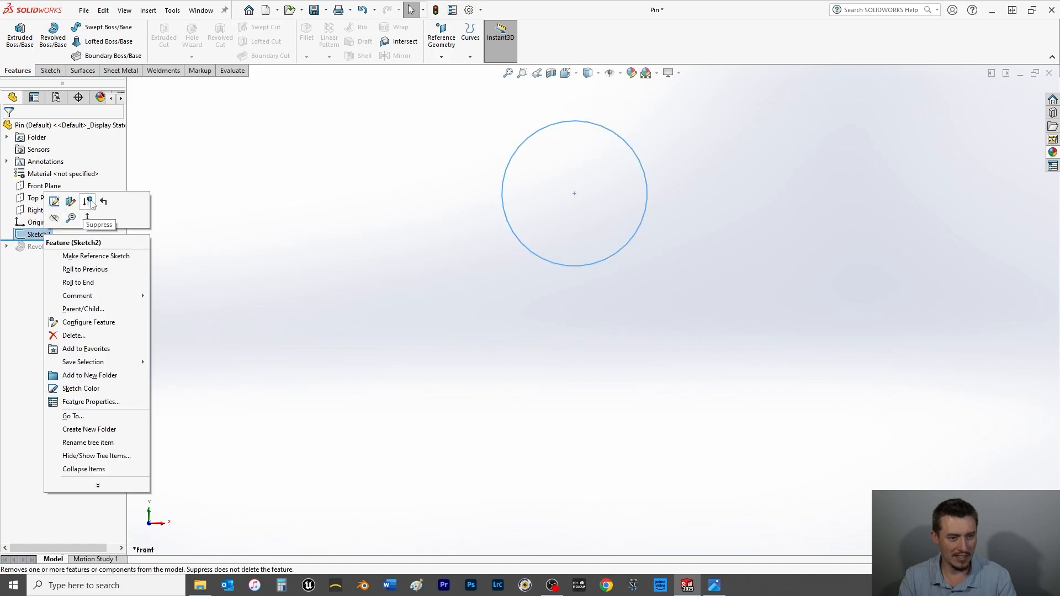
pyautogui.click(89, 255)
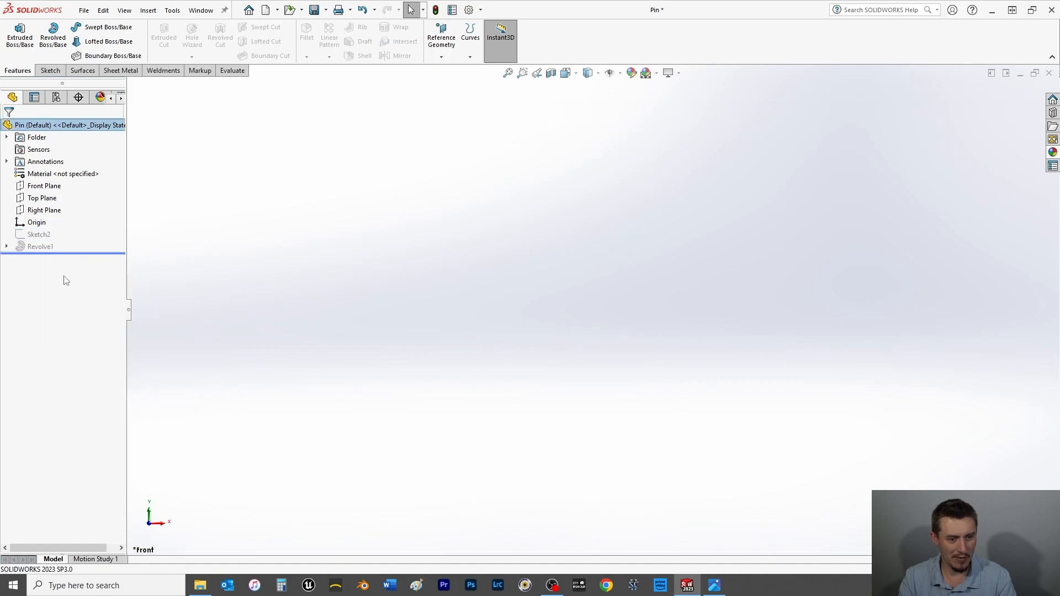
pyautogui.rightClick(39, 247)
pyautogui.click(80, 211)
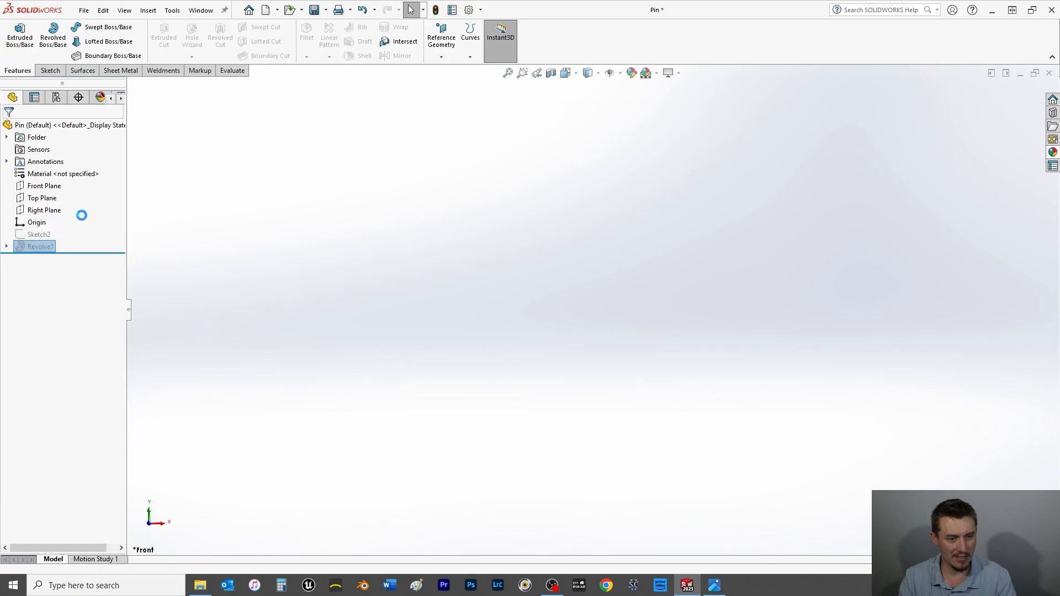
# Step: Edit the revolve feature's profile sketch and set the chamfer's horizontal length to 1 mm
pyautogui.click(7, 260)
pyautogui.click(50, 271)
pyautogui.click(54, 238)
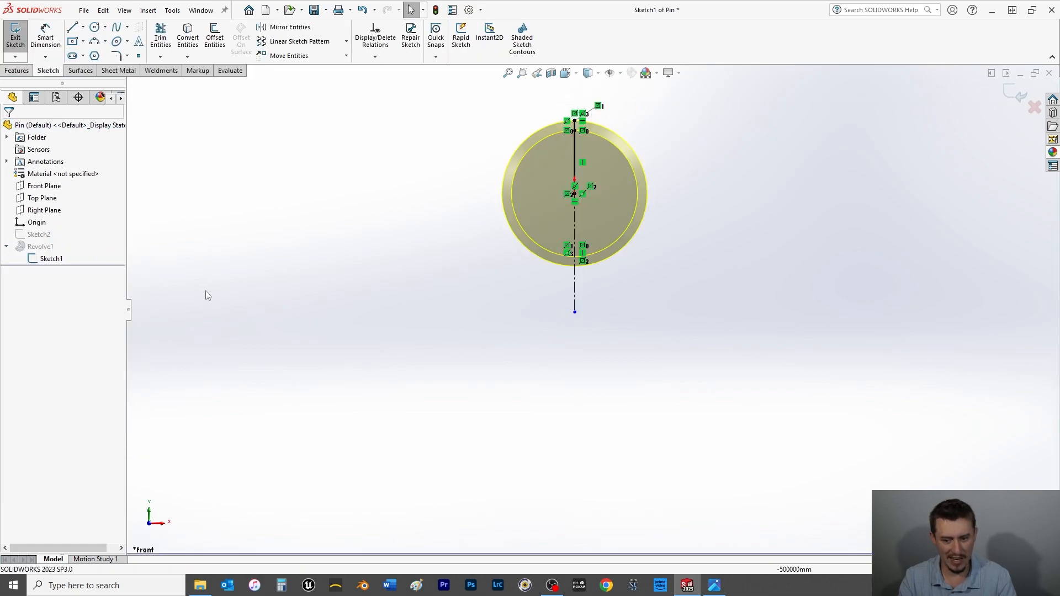
pyautogui.scroll(-5, 717, 330)
pyautogui.moveTo(716, 331); pyautogui.dragTo(625, 335, button='middle')
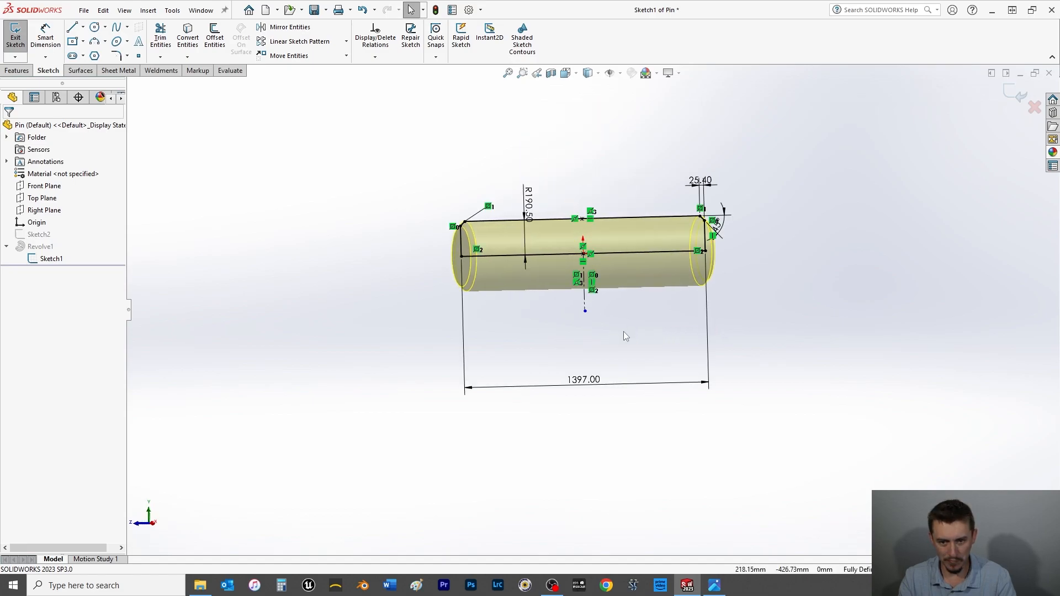
pyautogui.doubleClick(704, 182)
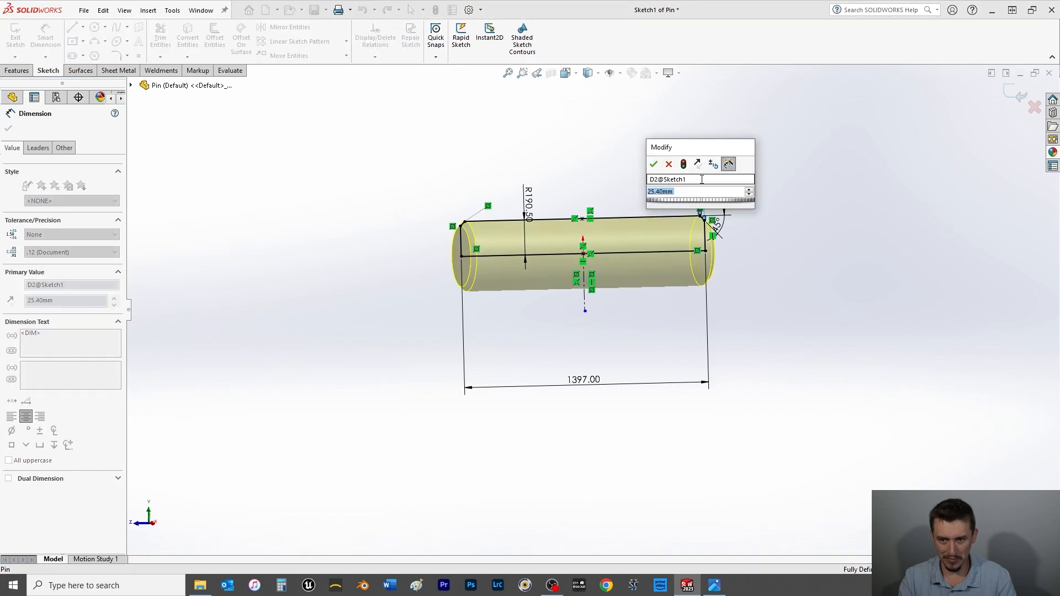
pyautogui.write('1')
pyautogui.press('Return')
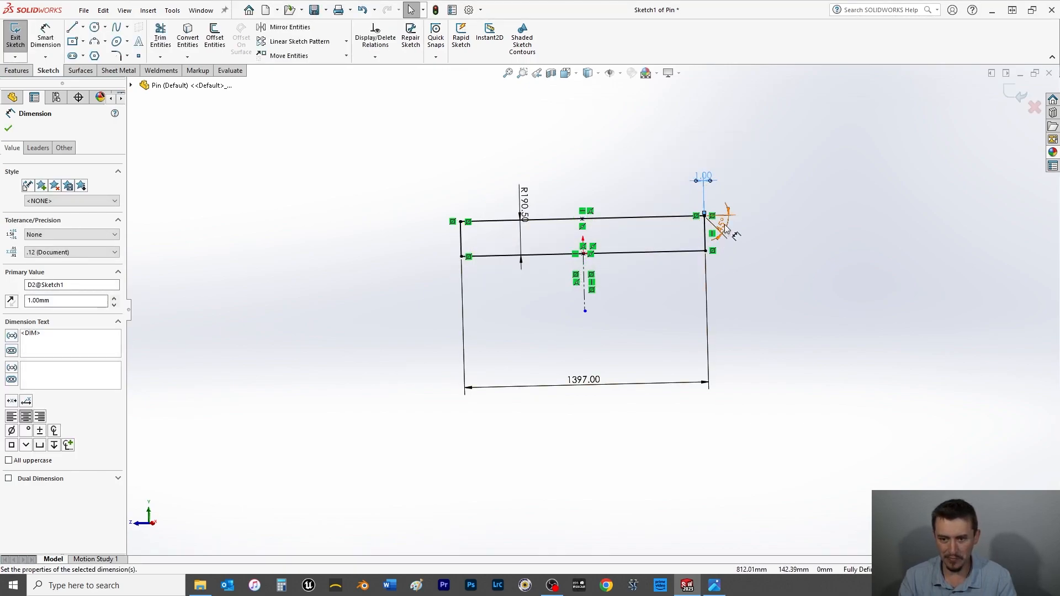
# Step: Set the revolve profile's radius to 15 mm and its overall length to 55 mm
pyautogui.doubleClick(525, 208)
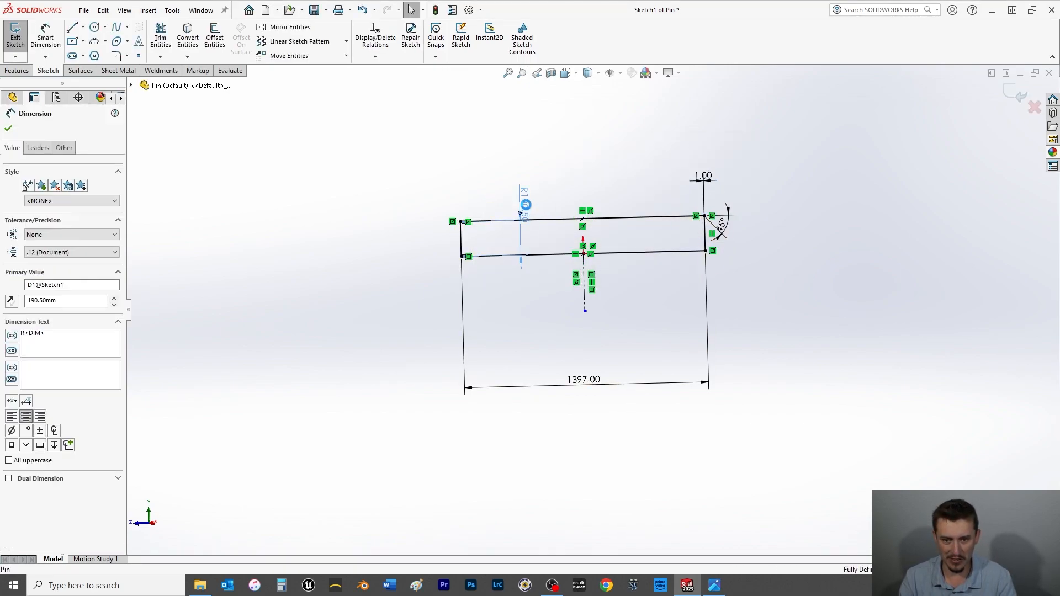
pyautogui.write('15')
pyautogui.press('Return')
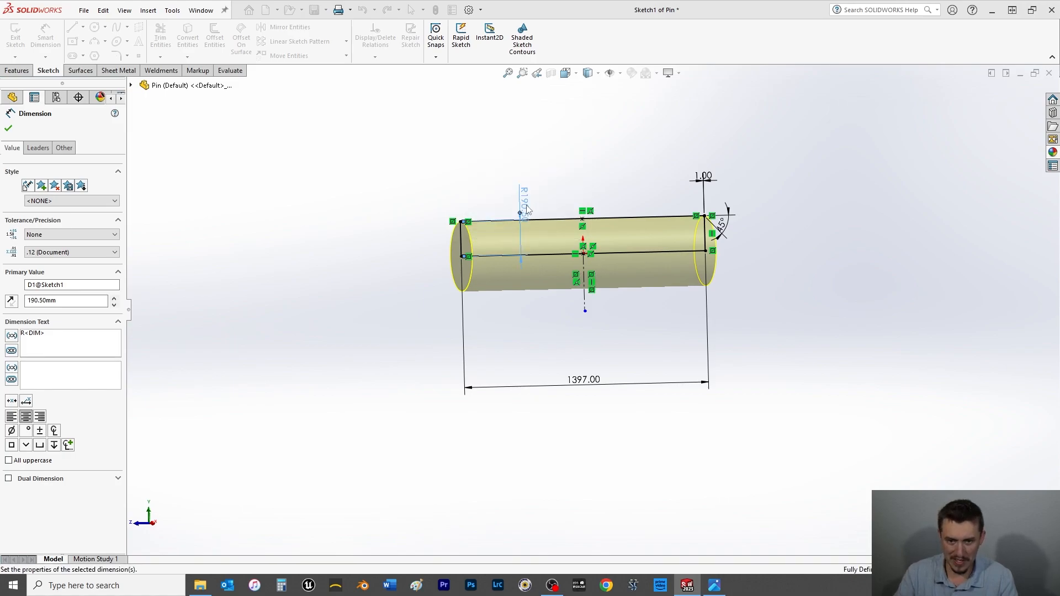
pyautogui.doubleClick(597, 407)
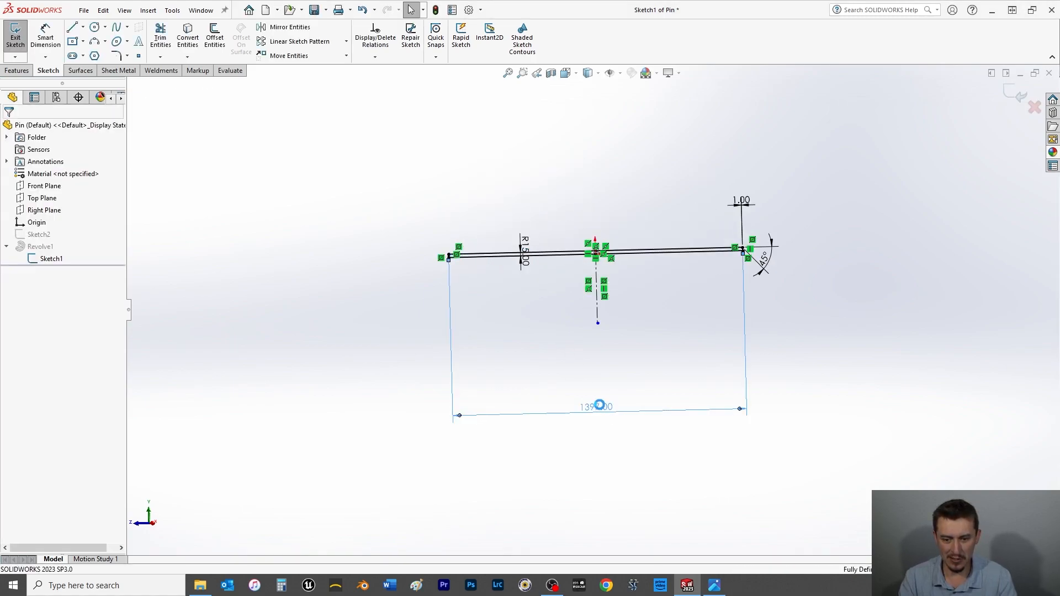
pyautogui.write('55')
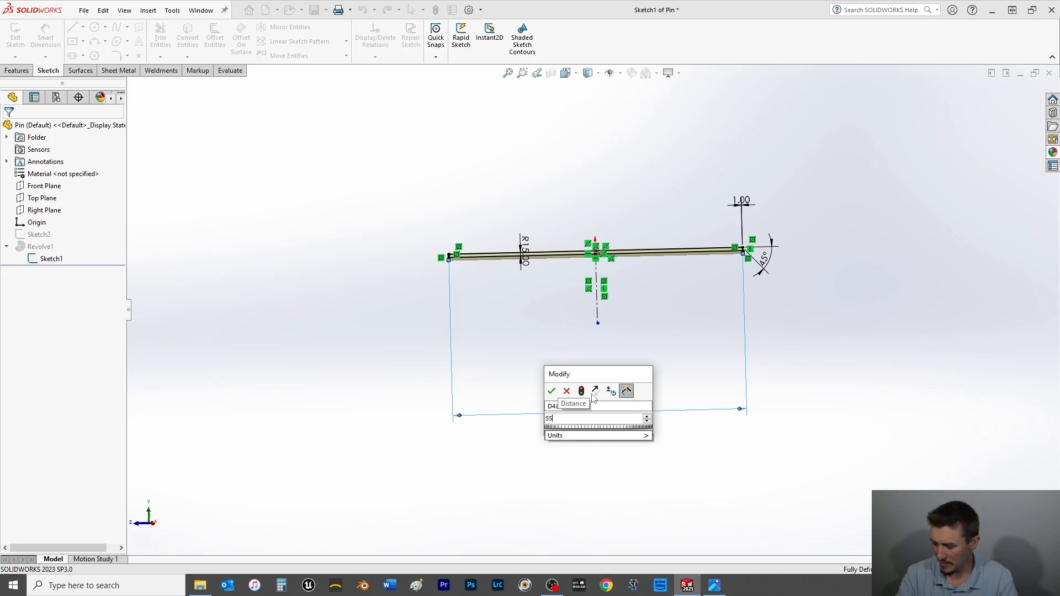
pyautogui.press('Return')
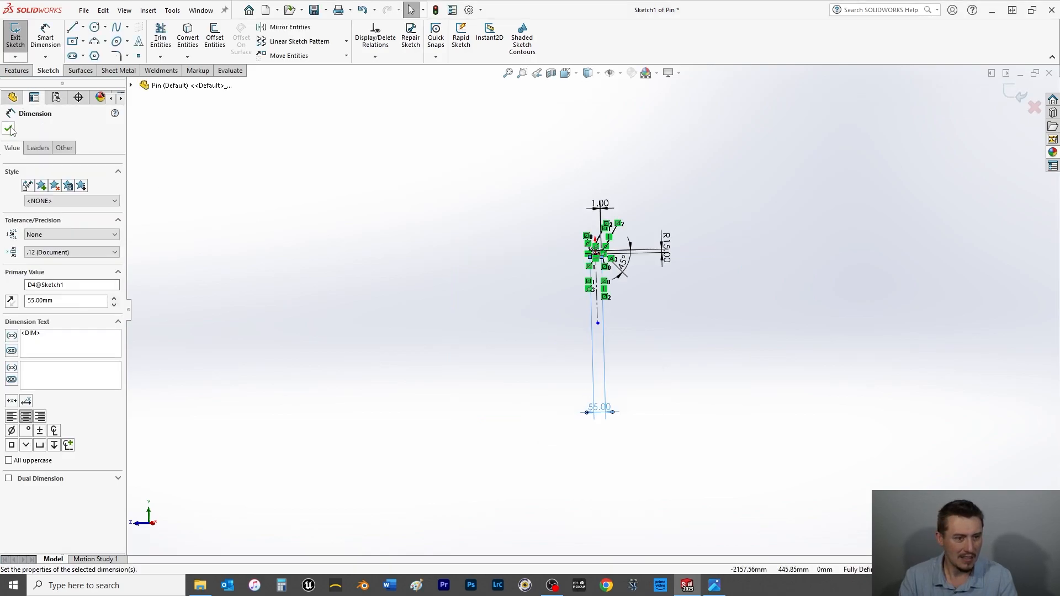
pyautogui.click(9, 128)
pyautogui.scroll(-5, 608, 265)
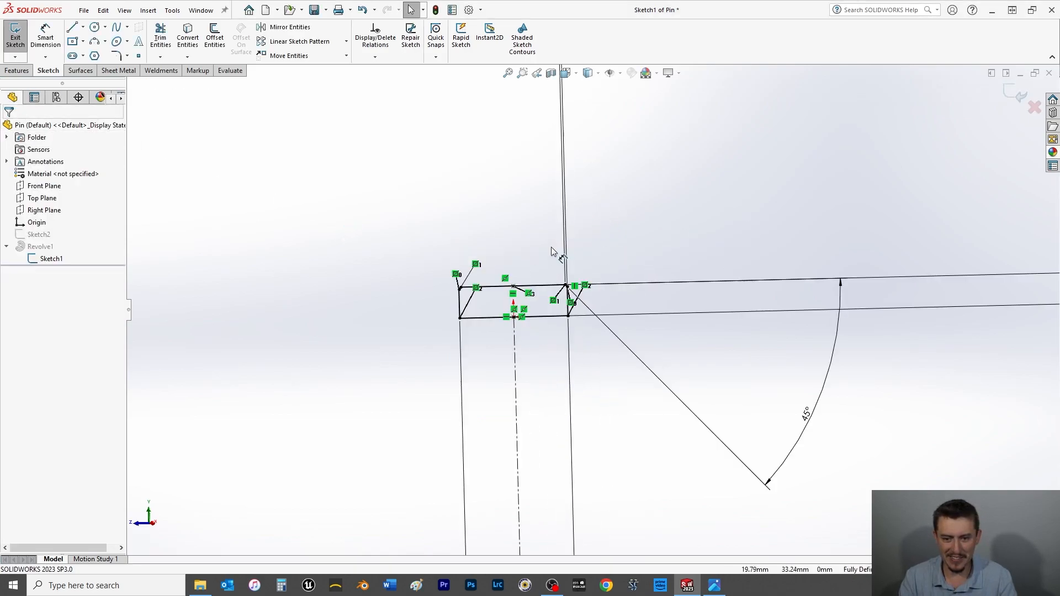
pyautogui.scroll(-2, 525, 298)
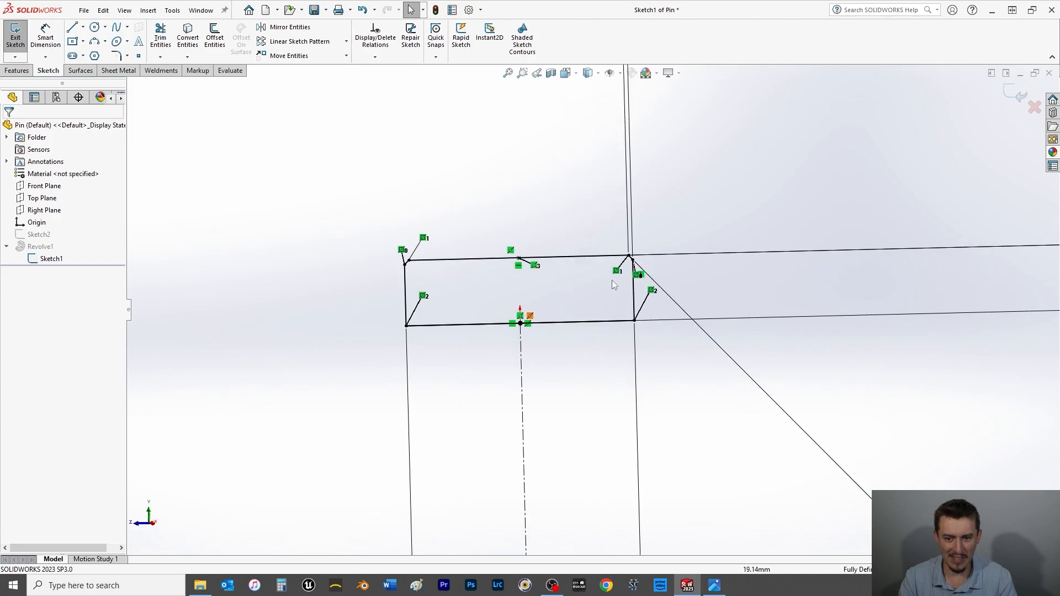
# Step: Finish editing the revolve's profile sketch and show the rebuilt pin in isometric view
pyautogui.scroll(-3, 632, 267)
pyautogui.scroll(-4, 442, 252)
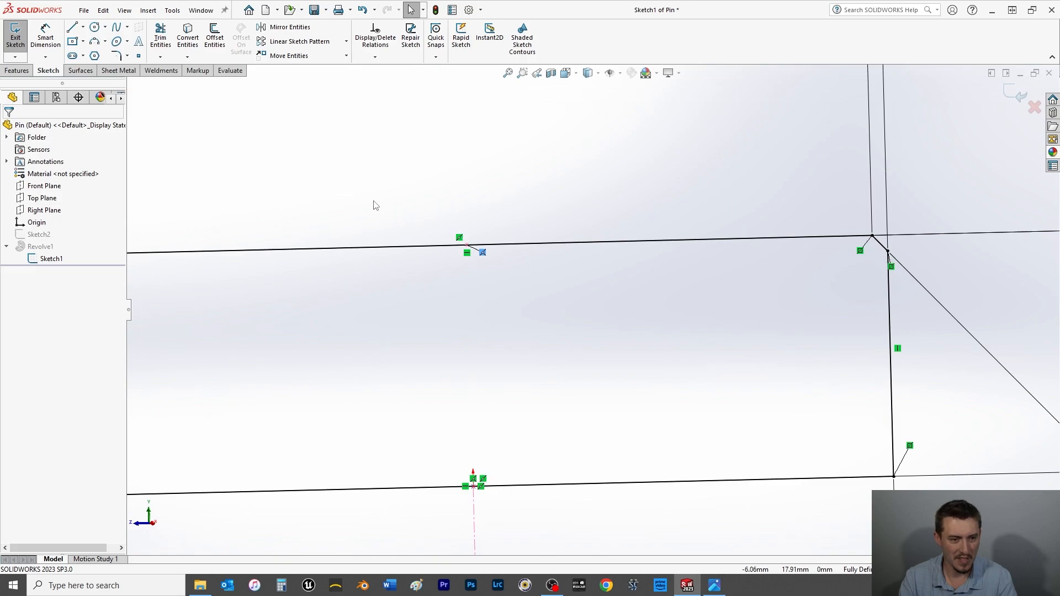
pyautogui.press('z')
pyautogui.press('space')
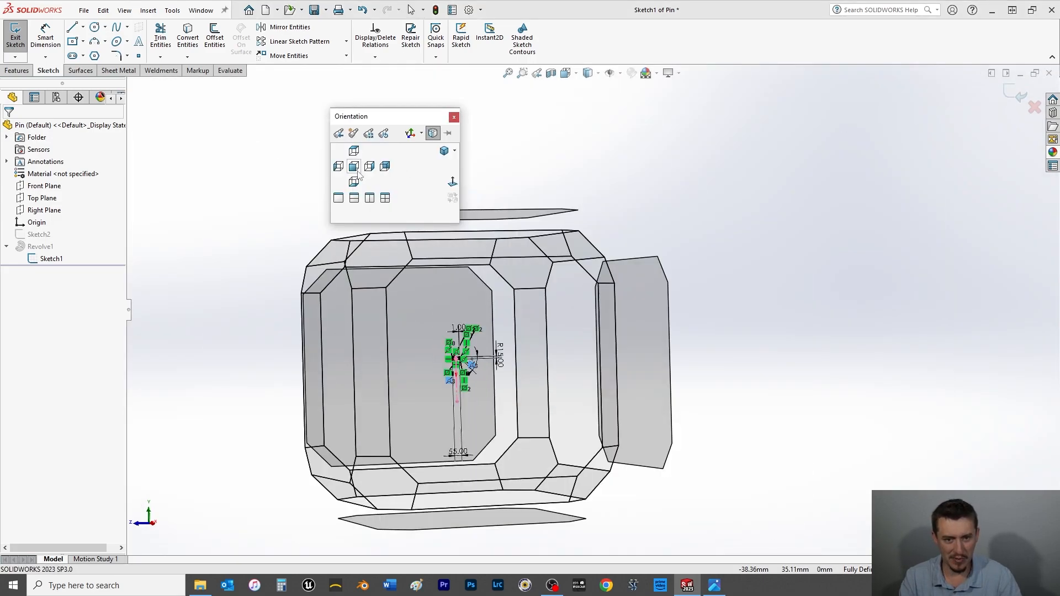
pyautogui.click(447, 153)
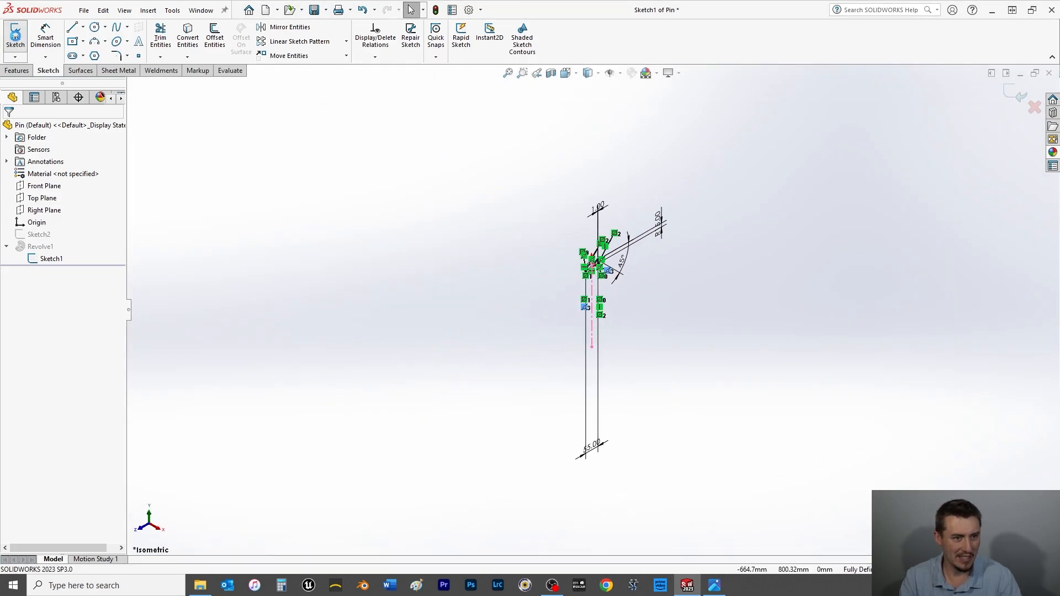
pyautogui.click(15, 36)
pyautogui.click(40, 259)
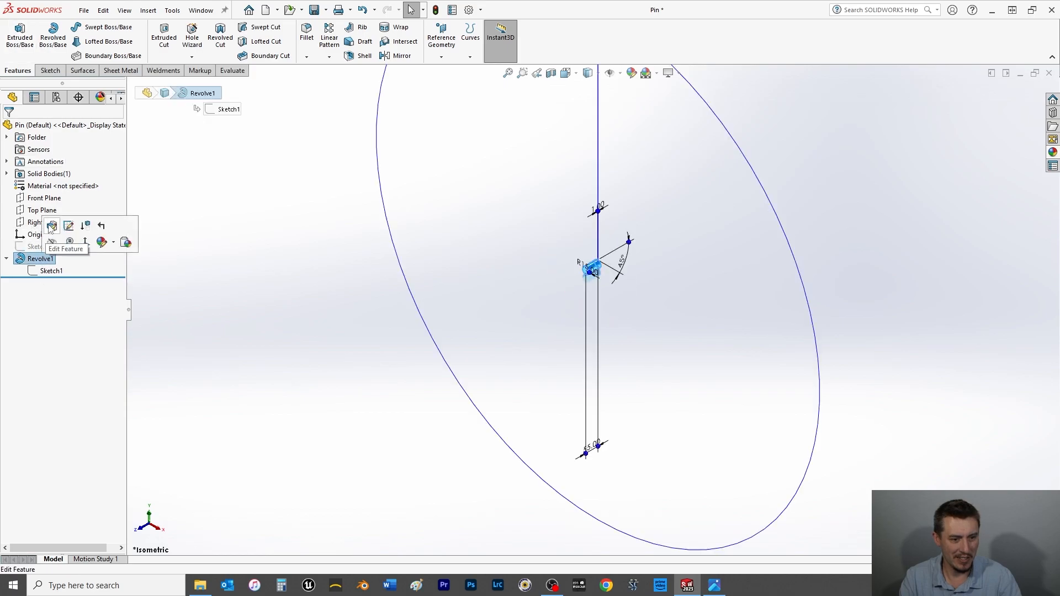
pyautogui.click(514, 247)
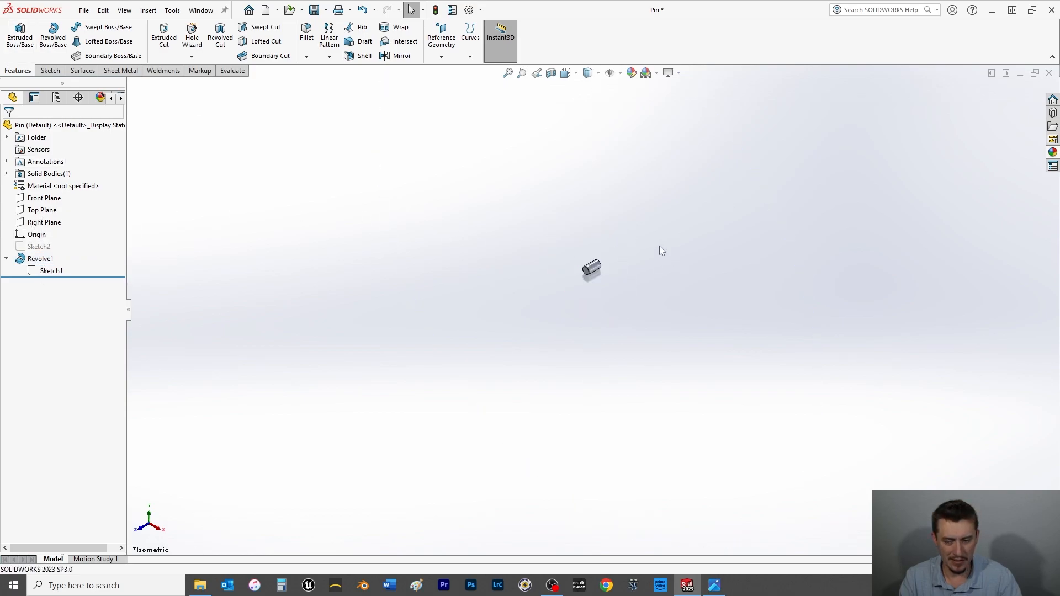
pyautogui.press('space')
pyautogui.click(448, 153)
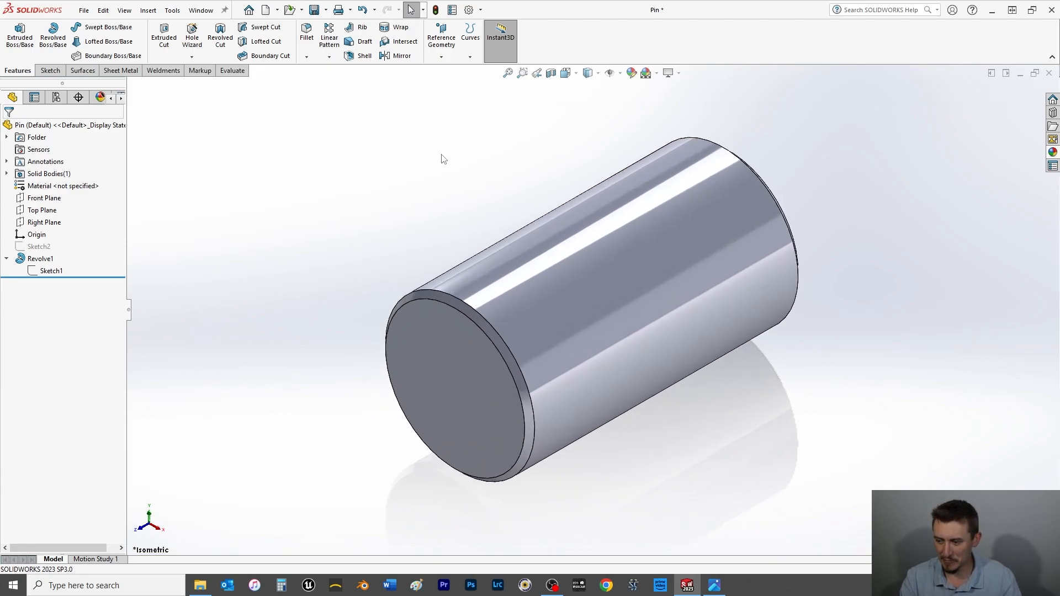
# Step: Review the revolve feature's axis and angle settings, accept them as they are, and inspect the resulting pin
pyautogui.click(51, 259)
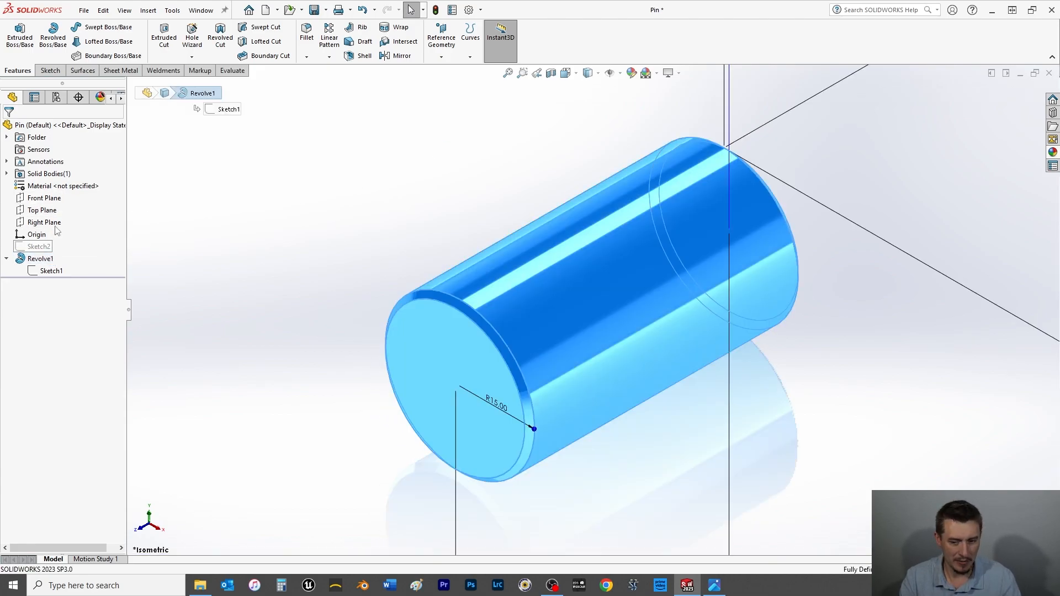
pyautogui.click(54, 227)
pyautogui.scroll(9, 427, 288)
pyautogui.scroll(4, 512, 409)
pyautogui.moveTo(591, 430); pyautogui.dragTo(611, 397)
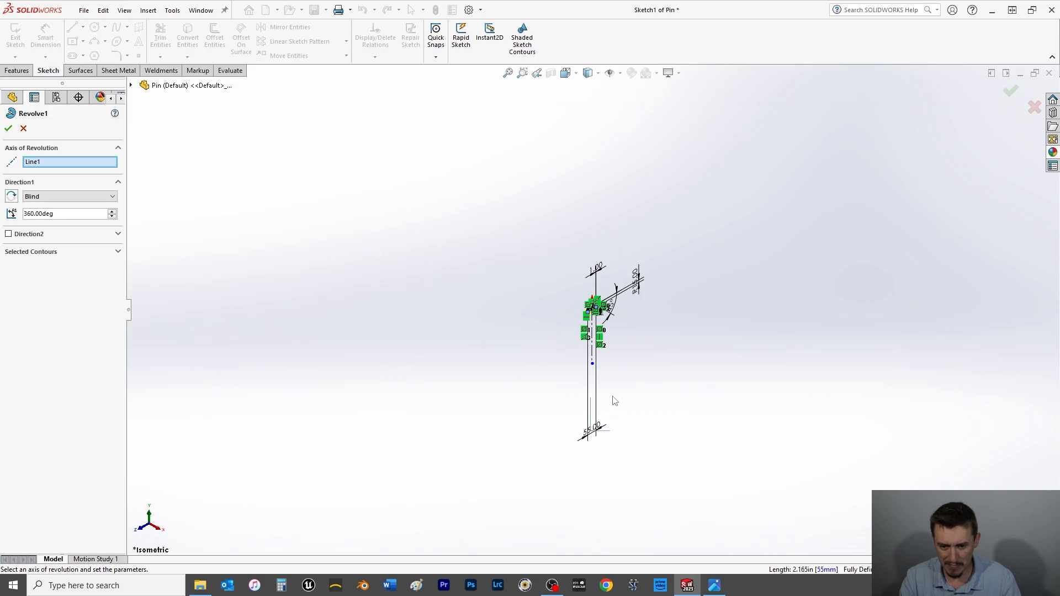
pyautogui.click(8, 128)
pyautogui.scroll(-4, 427, 307)
pyautogui.scroll(-8, 939, 299)
pyautogui.scroll(-2, 518, 188)
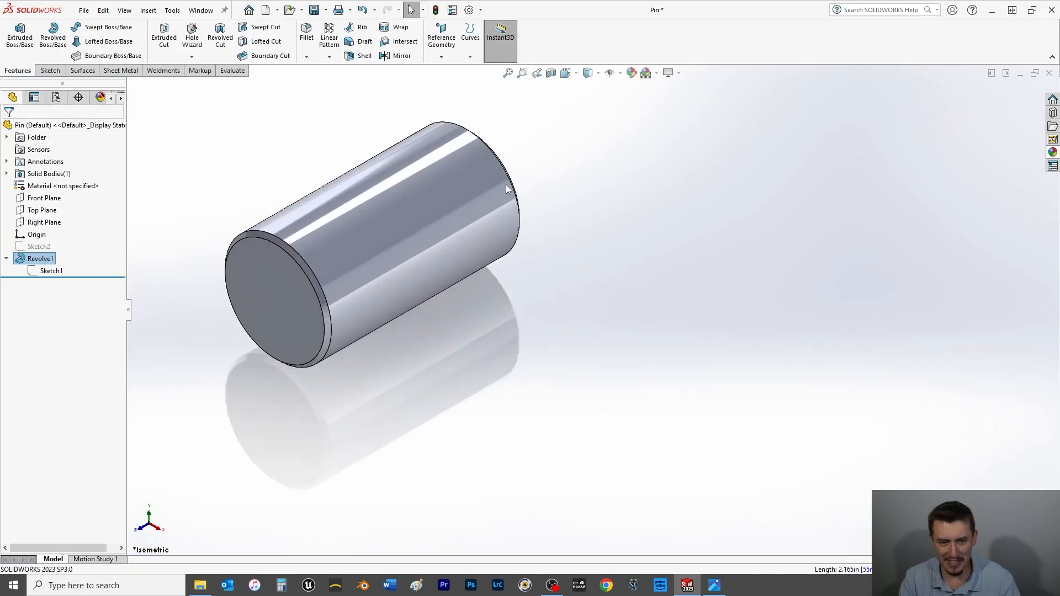
pyautogui.scroll(3, 517, 184)
pyautogui.scroll(-4, 342, 188)
pyautogui.scroll(3, 764, 383)
pyautogui.scroll(-4, 767, 386)
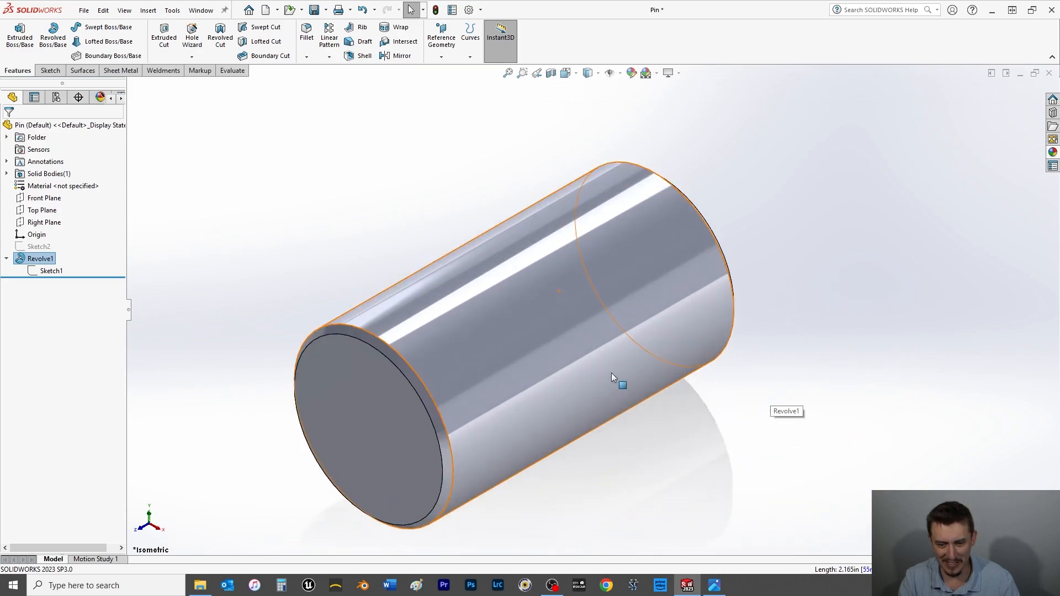
# Step: Suppress the revolve feature, roll the part's history back above it, and unsuppress the circle sketch
pyautogui.rightClick(44, 260)
pyautogui.click(84, 230)
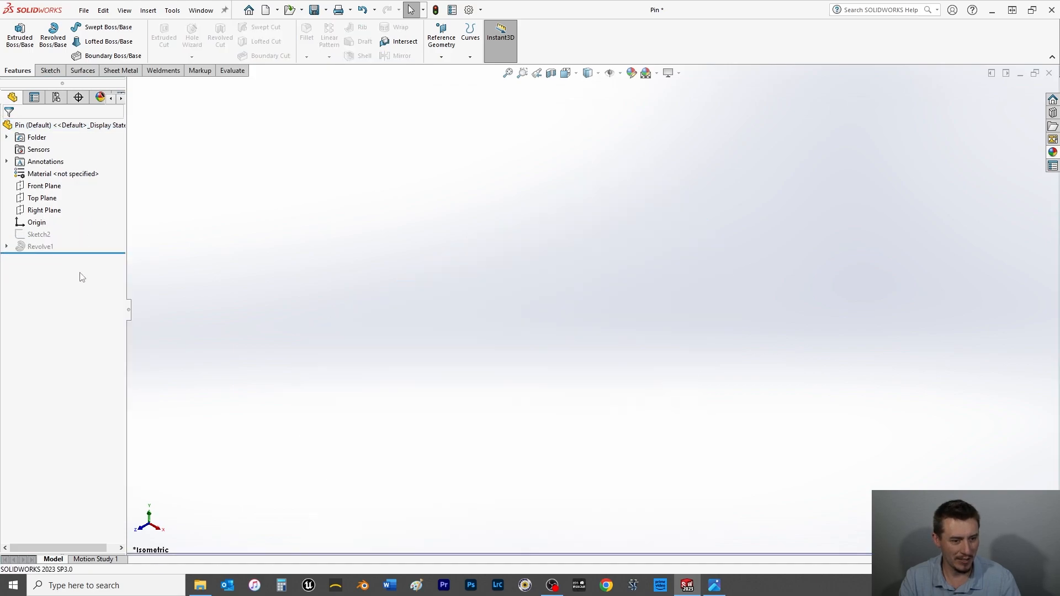
pyautogui.moveTo(76, 252); pyautogui.dragTo(67, 239)
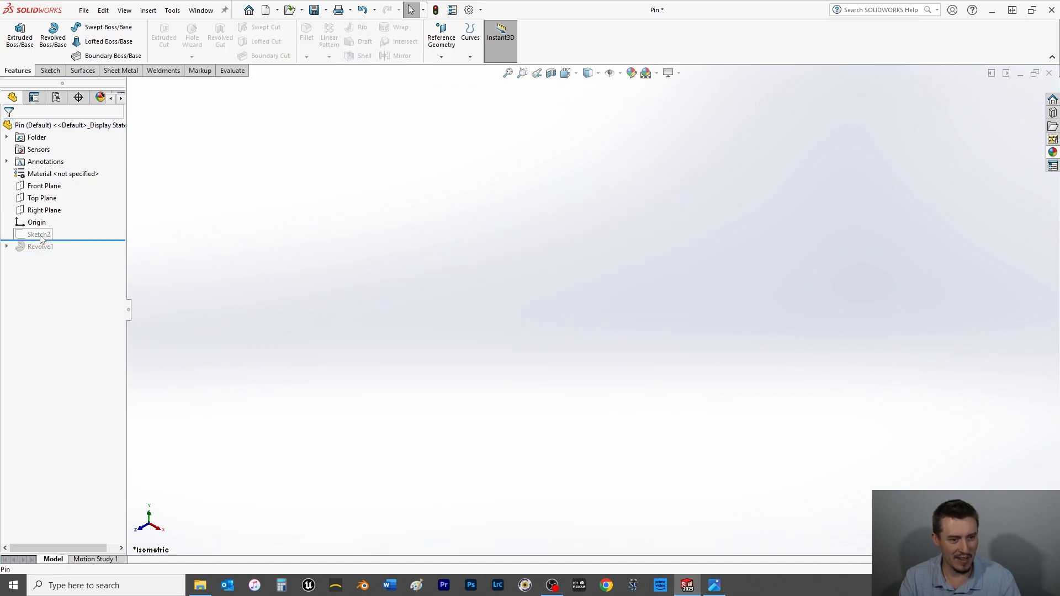
pyautogui.rightClick(41, 236)
pyautogui.click(82, 212)
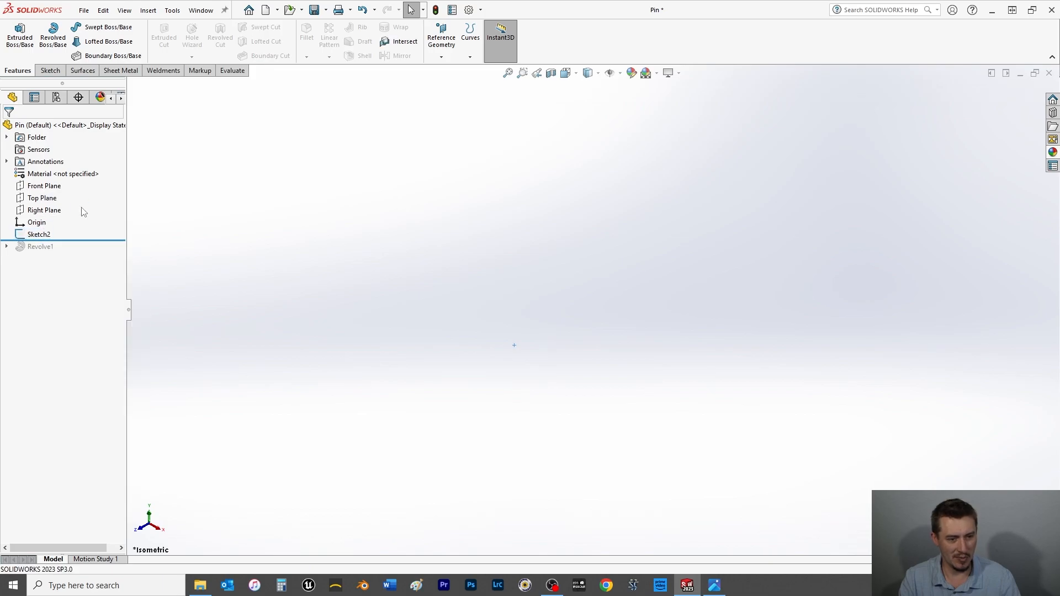
# Step: Edit the circle sketch in front view and set the circle's diameter to 15 mm
pyautogui.click(38, 234)
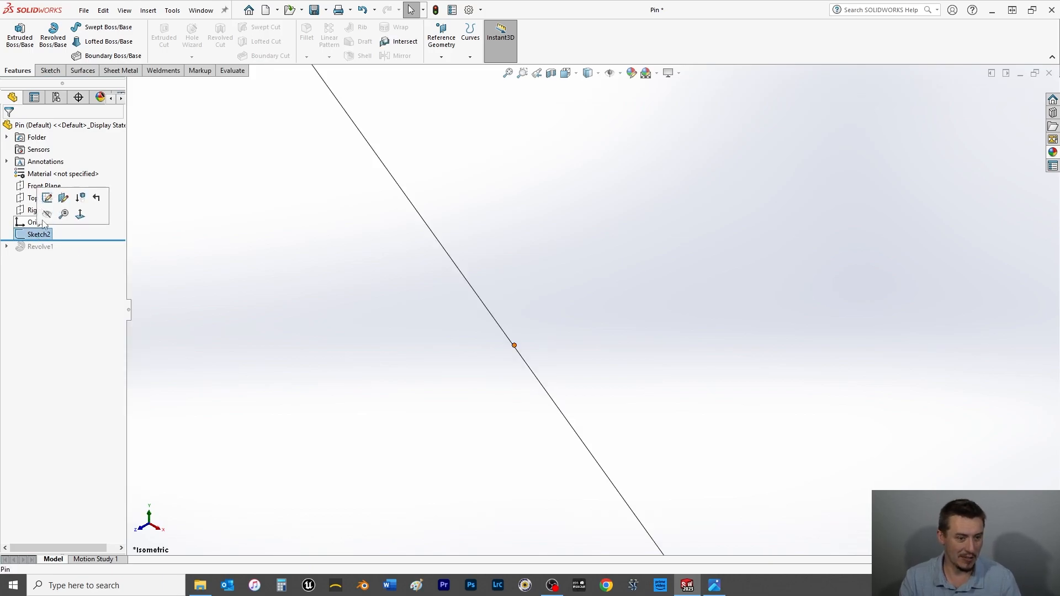
pyautogui.click(54, 201)
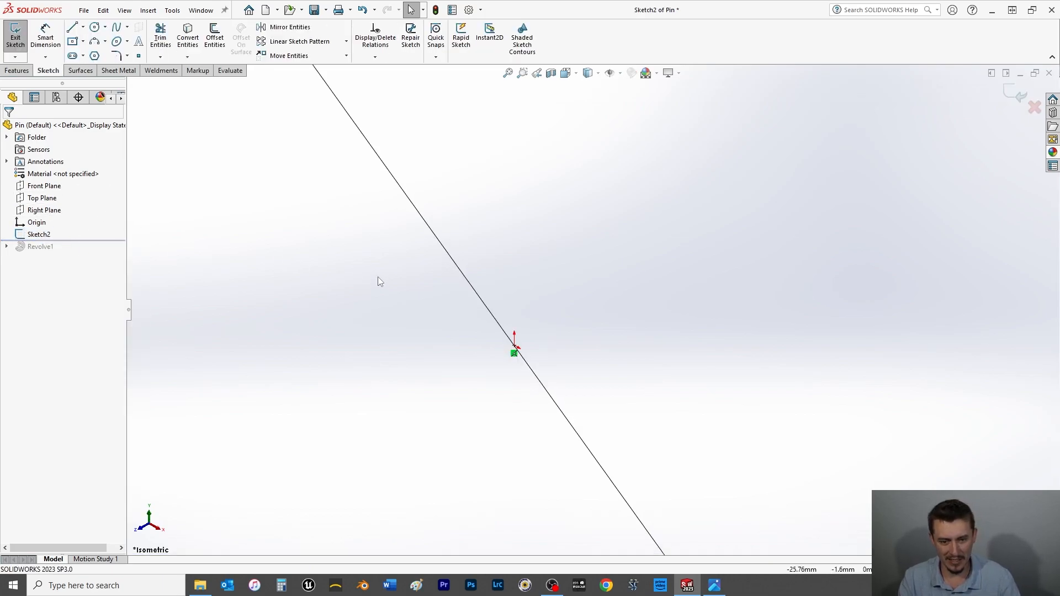
pyautogui.press('space')
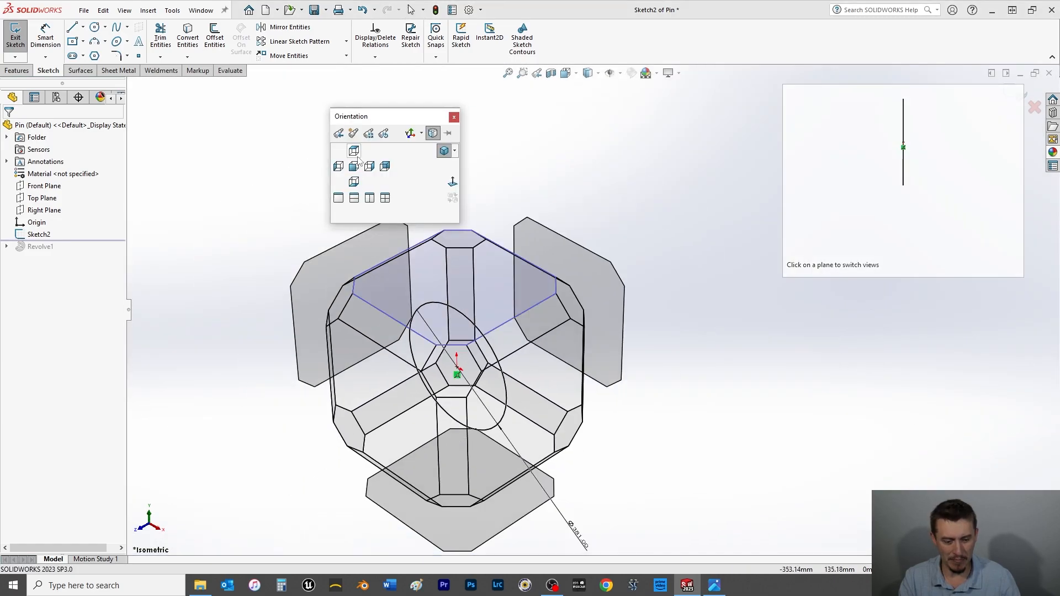
pyautogui.click(742, 236)
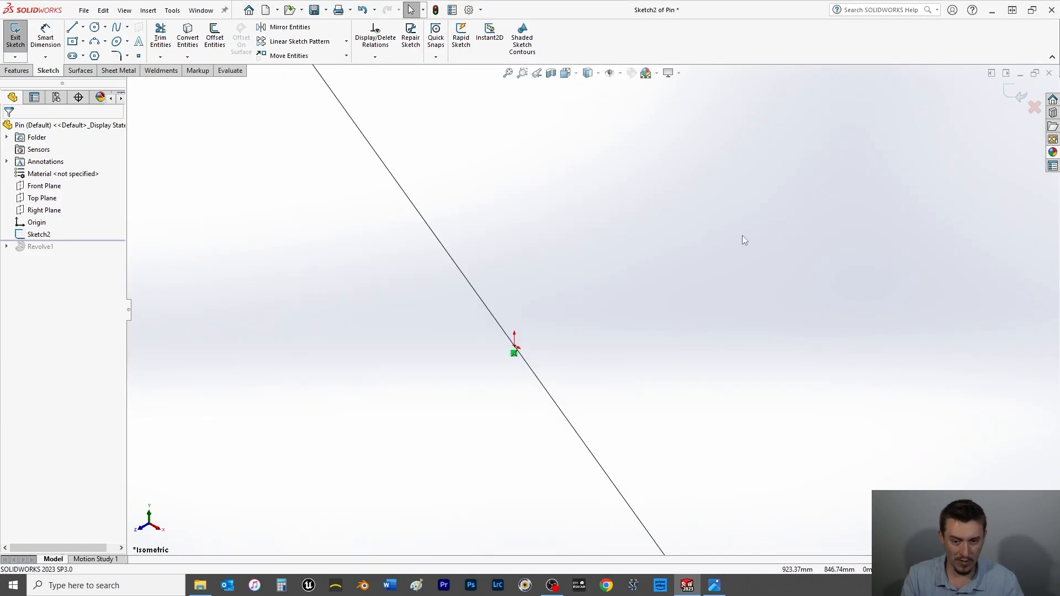
pyautogui.hotkey('ctrl', '1')
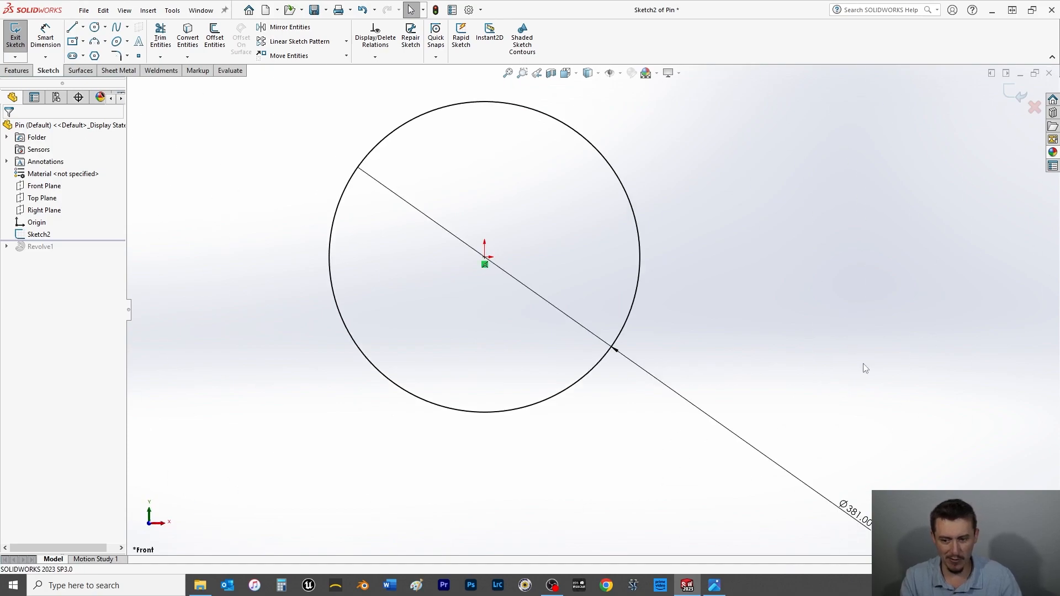
pyautogui.click(868, 525)
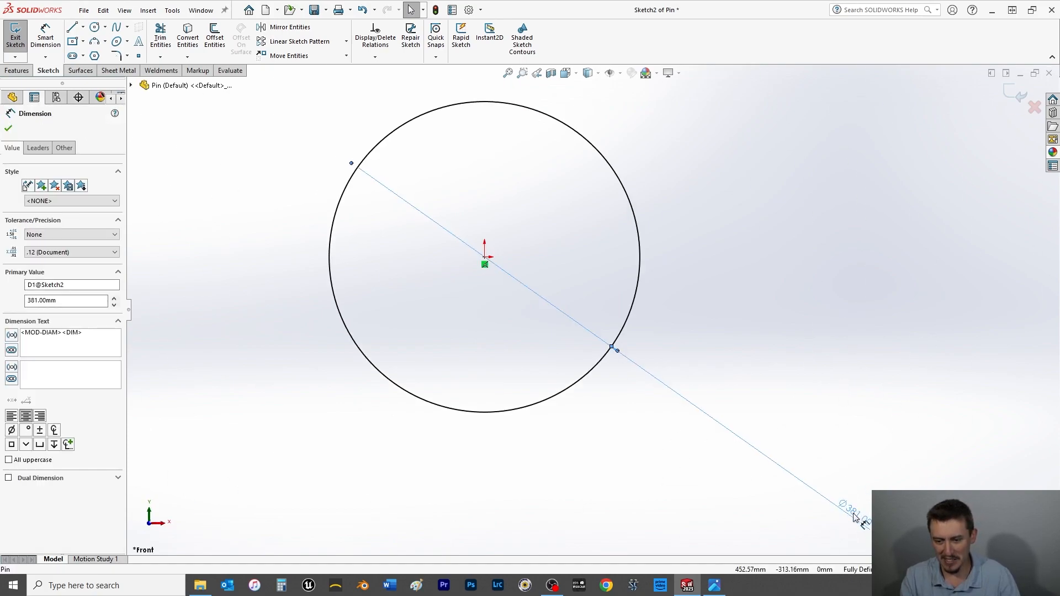
pyautogui.doubleClick(853, 516)
pyautogui.write('15')
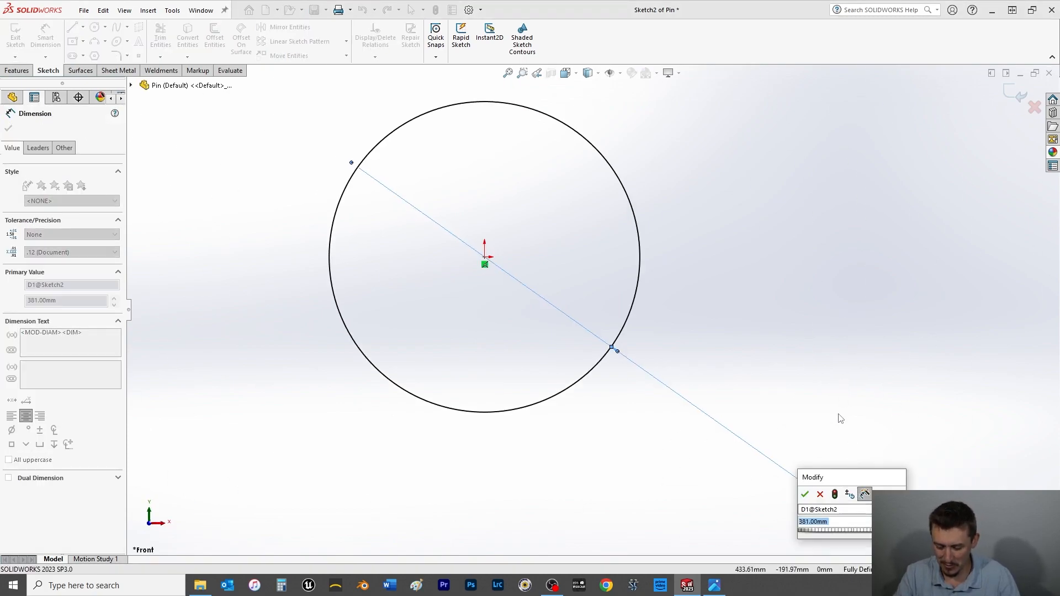
pyautogui.press('Return')
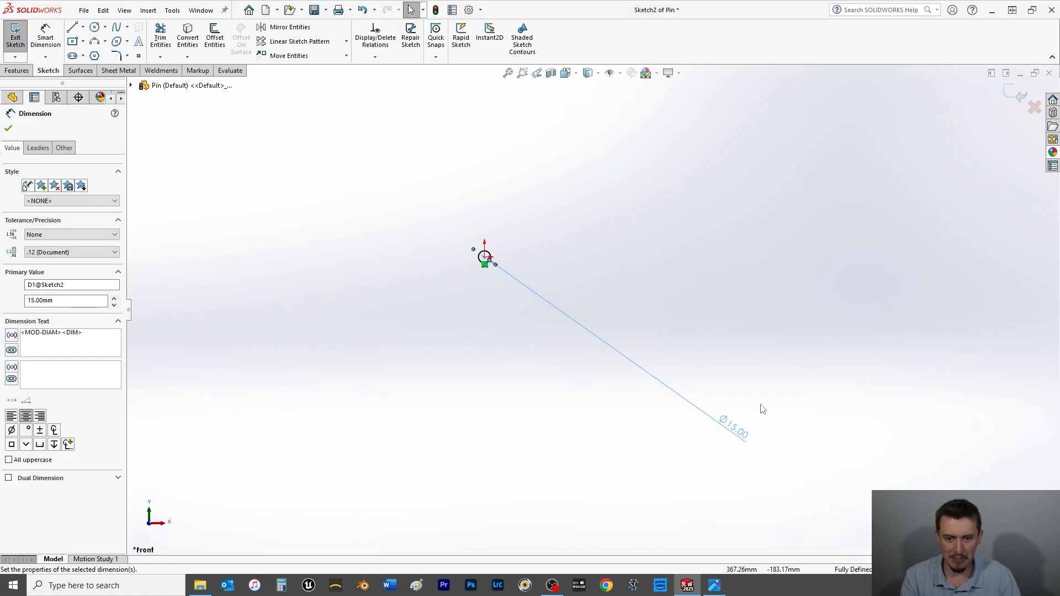
# Step: Extrude the circle 55 mm with the Mid Plane end condition and show the solid in isometric view
pyautogui.scroll(5, 769, 508)
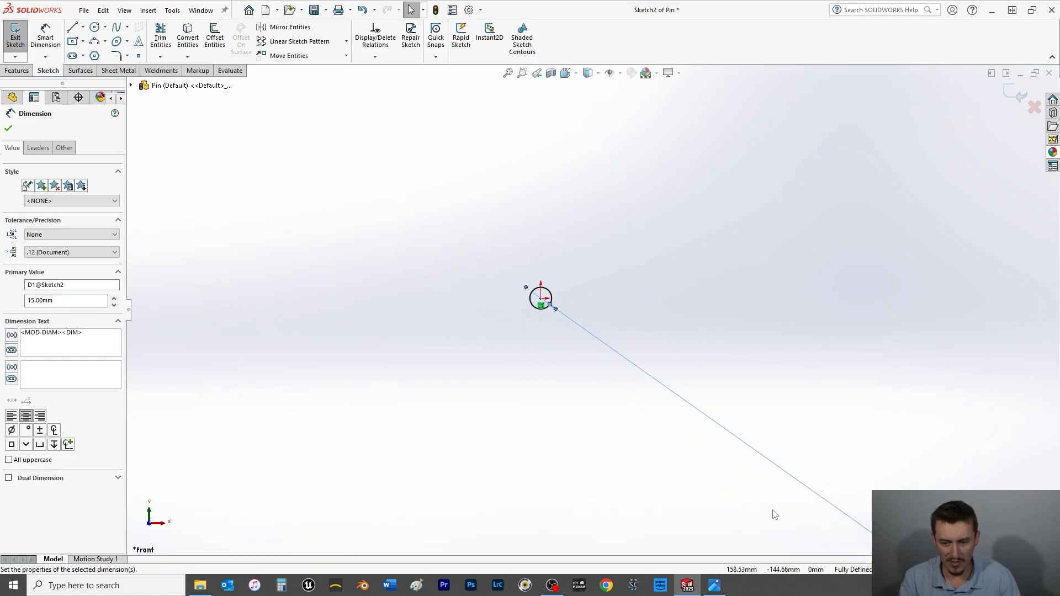
pyautogui.scroll(-8, 579, 320)
pyautogui.scroll(3, 527, 269)
pyautogui.scroll(-4, 635, 284)
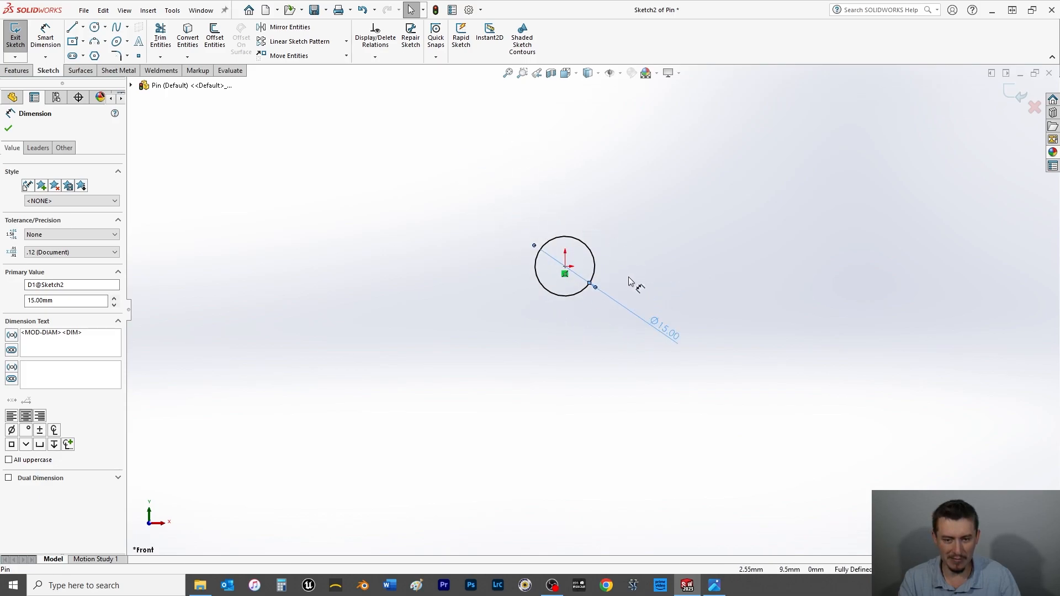
pyautogui.click(18, 71)
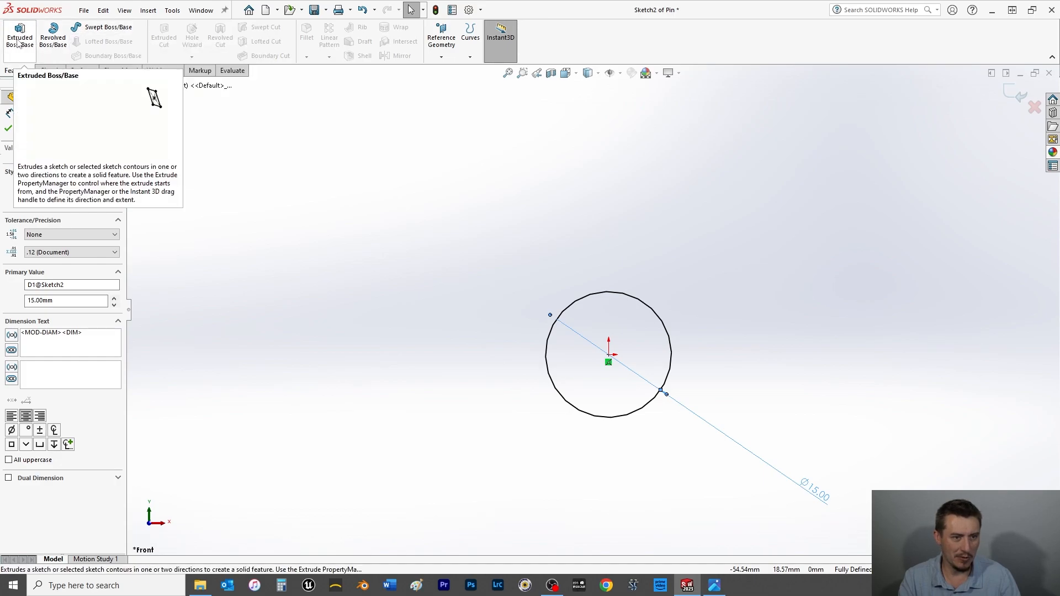
pyautogui.click(18, 40)
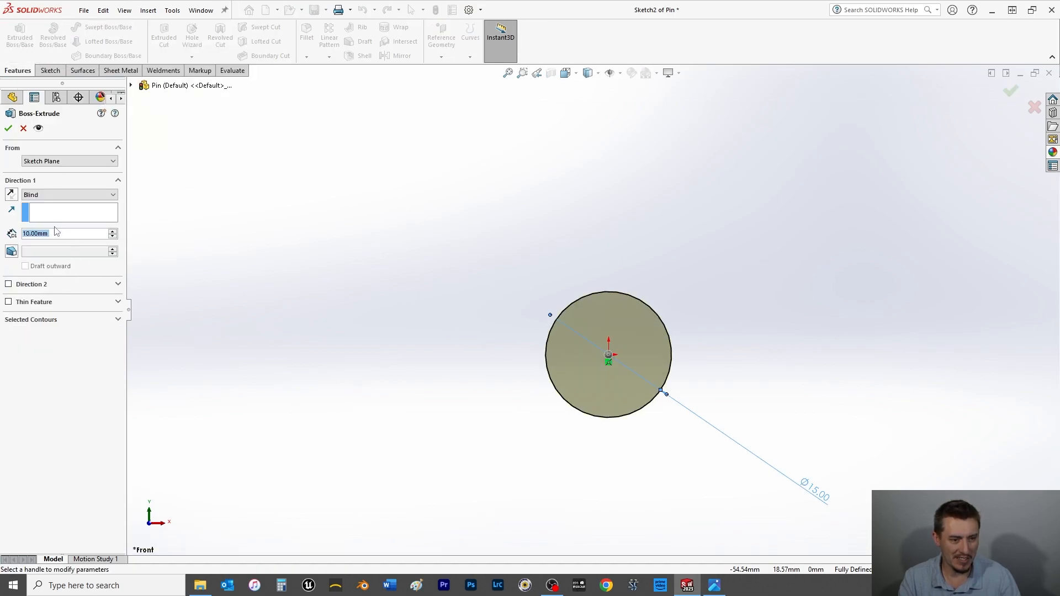
pyautogui.write('55')
pyautogui.press('Return')
pyautogui.click(56, 194)
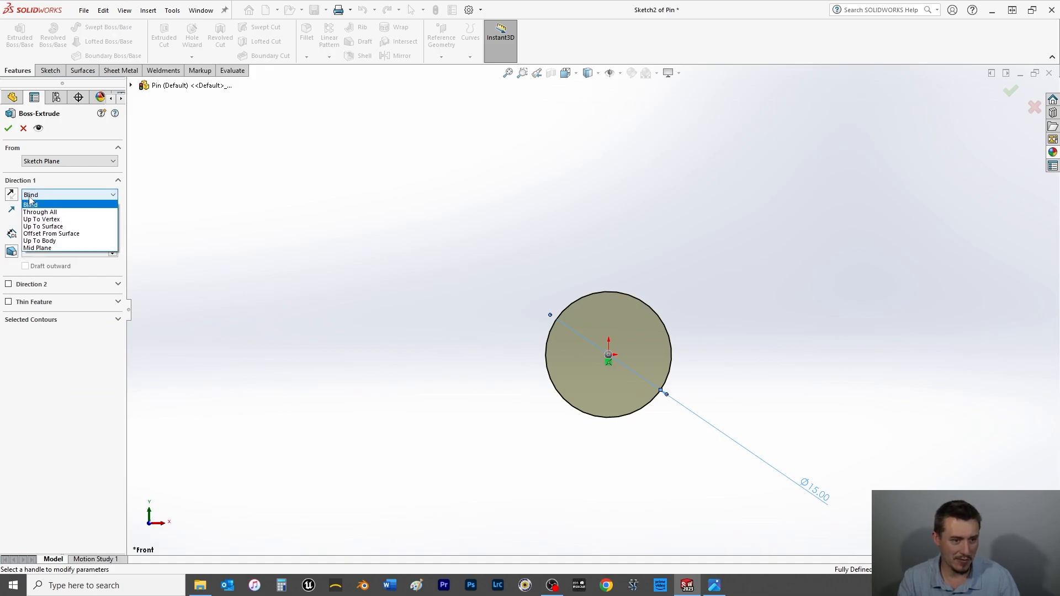
pyautogui.click(50, 248)
pyautogui.click(8, 128)
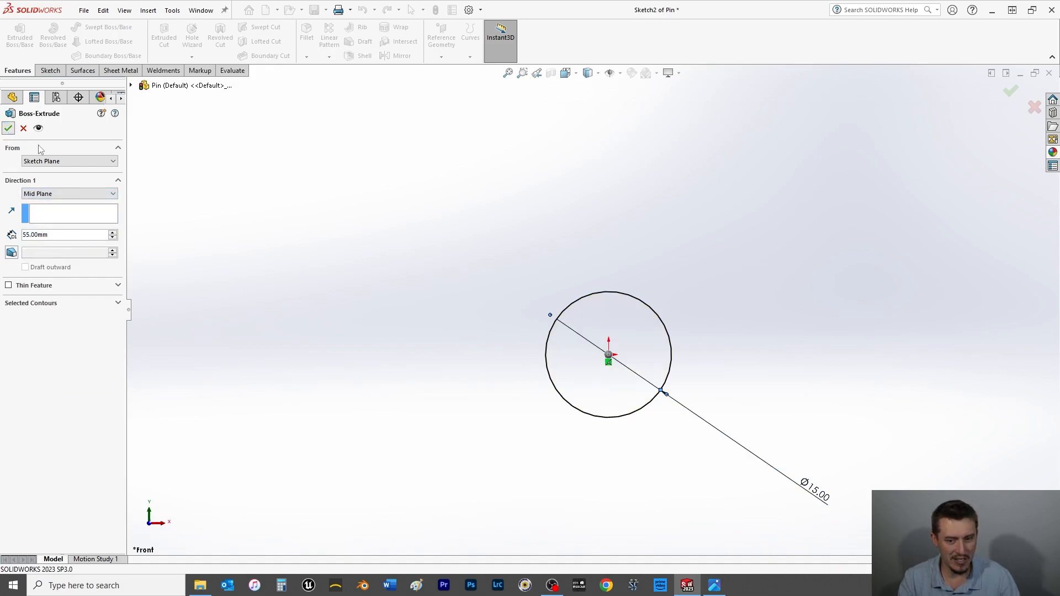
pyautogui.press('space')
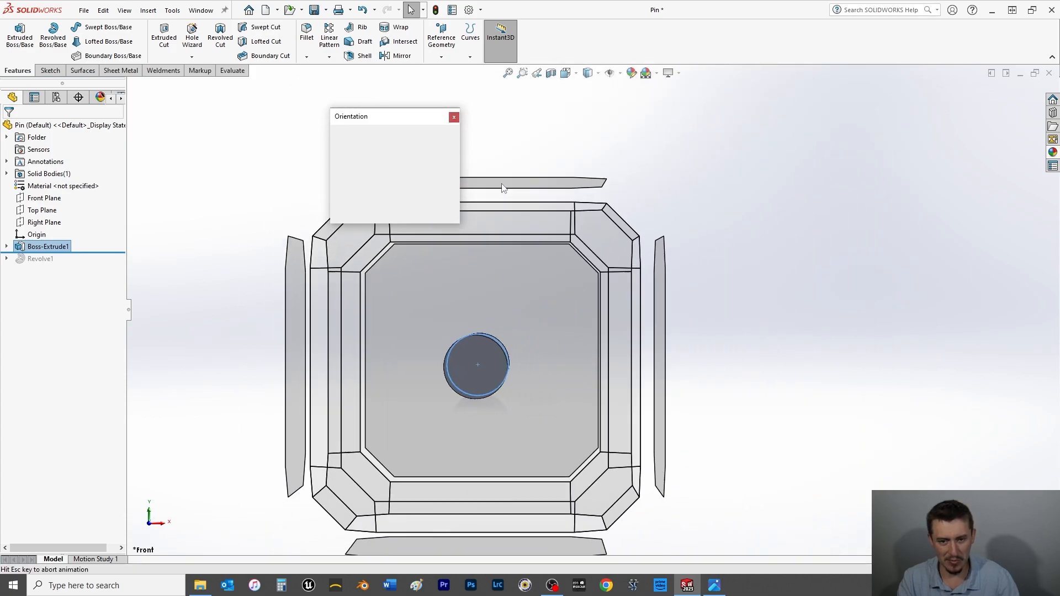
pyautogui.click(447, 156)
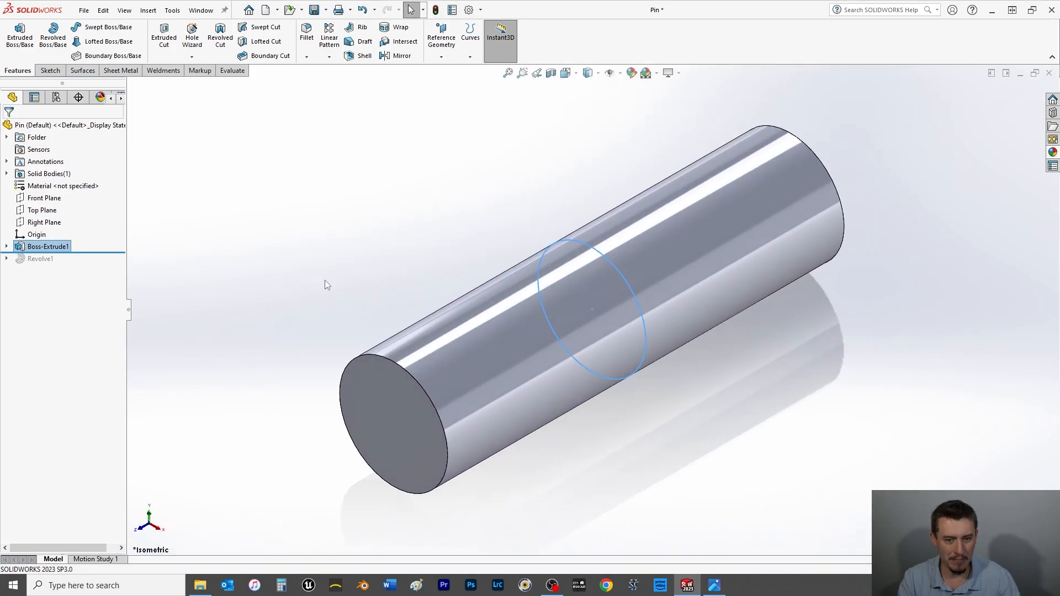
pyautogui.click(325, 282)
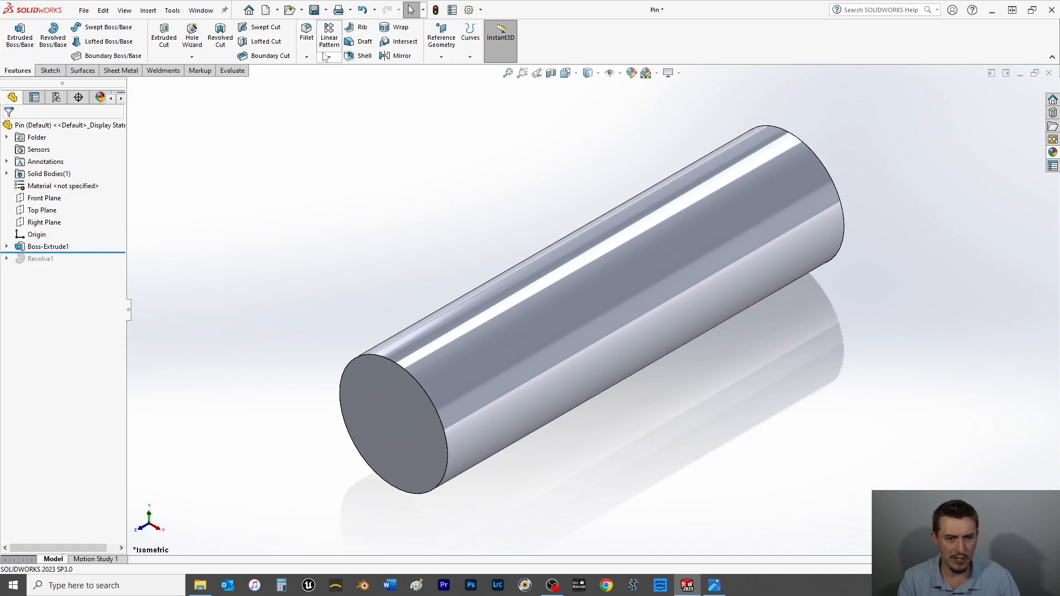
# Step: Chamfer the circular edges at both ends of the extruded cylinder by 1 mm at 45 degrees
pyautogui.click(306, 58)
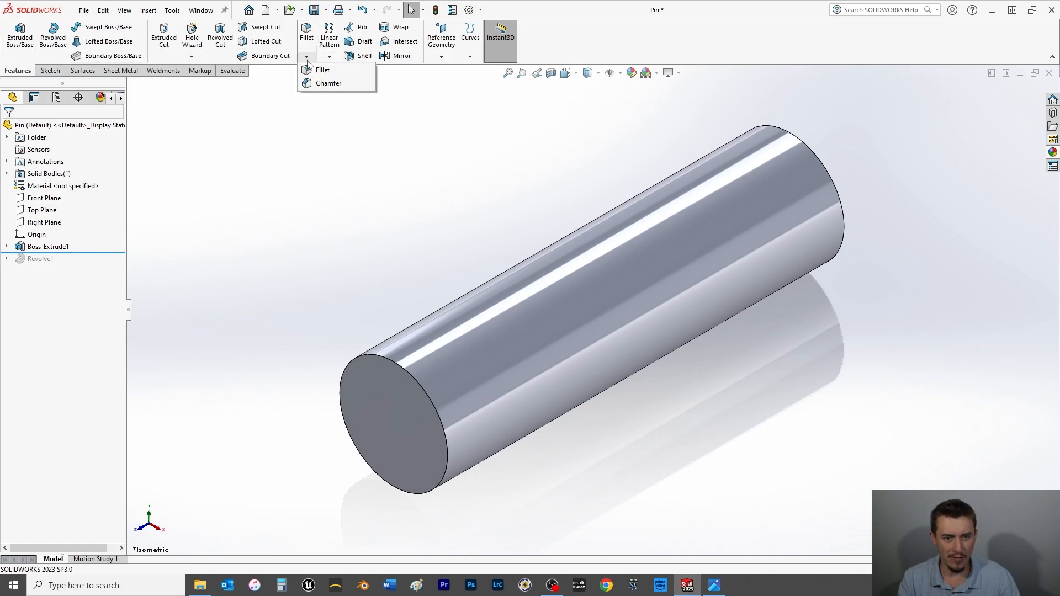
pyautogui.click(328, 83)
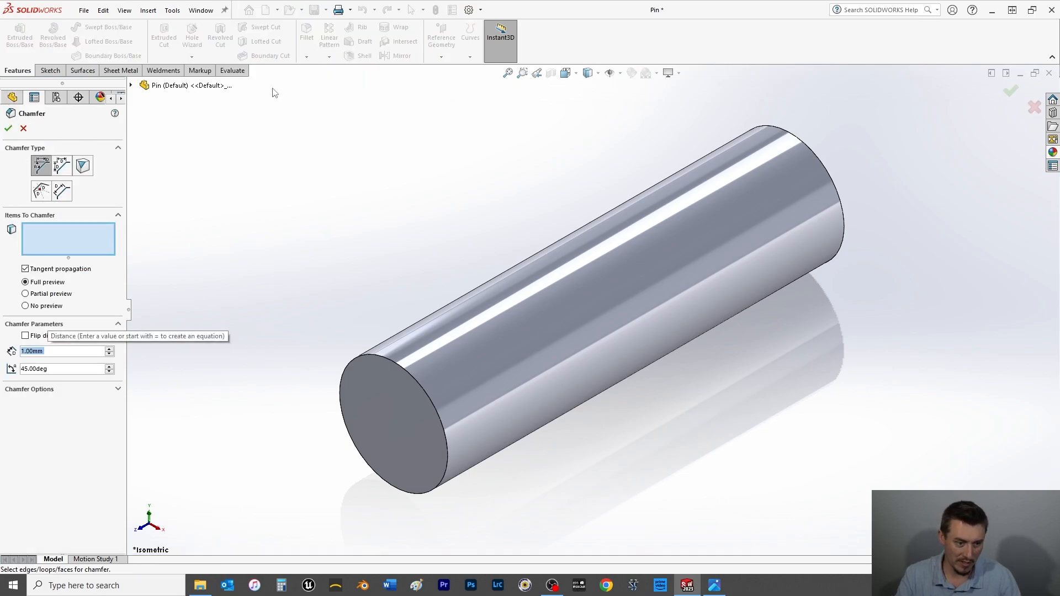
pyautogui.click(402, 362)
pyautogui.scroll(2, 607, 298)
pyautogui.moveTo(798, 209); pyautogui.dragTo(771, 237, button='middle')
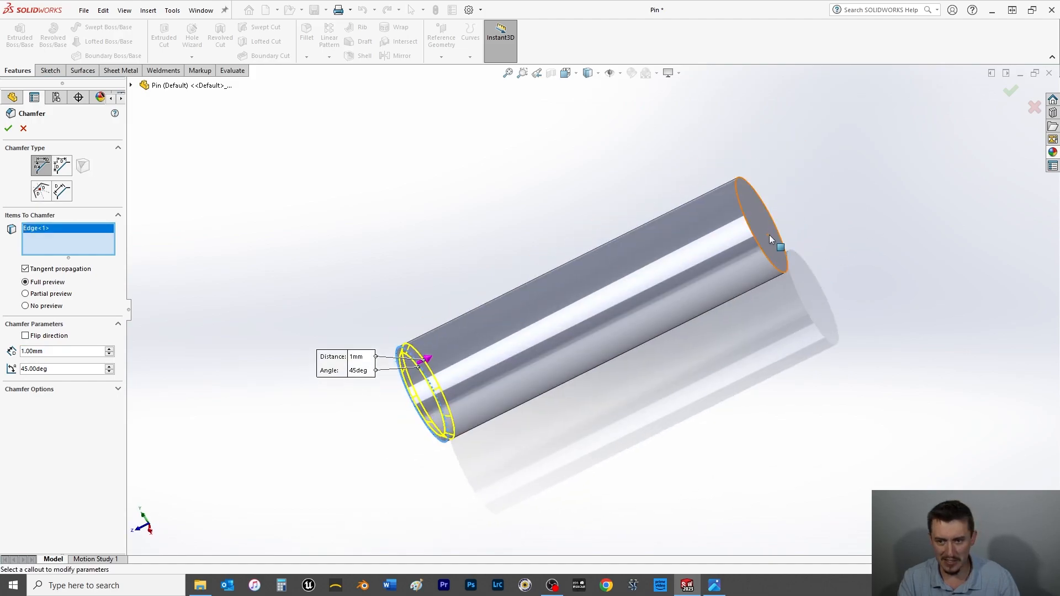
pyautogui.click(739, 203)
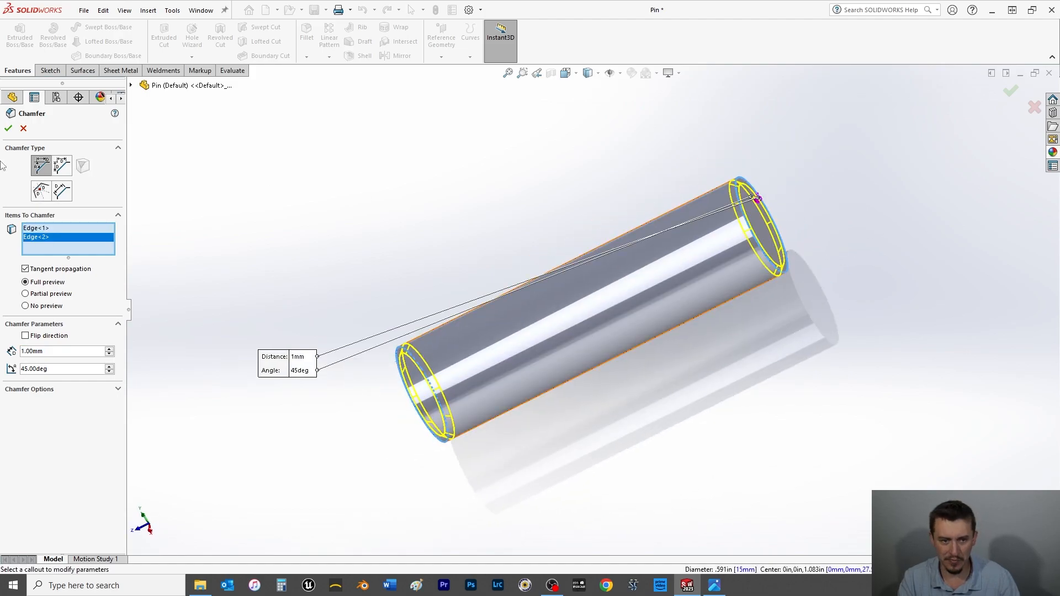
pyautogui.click(8, 130)
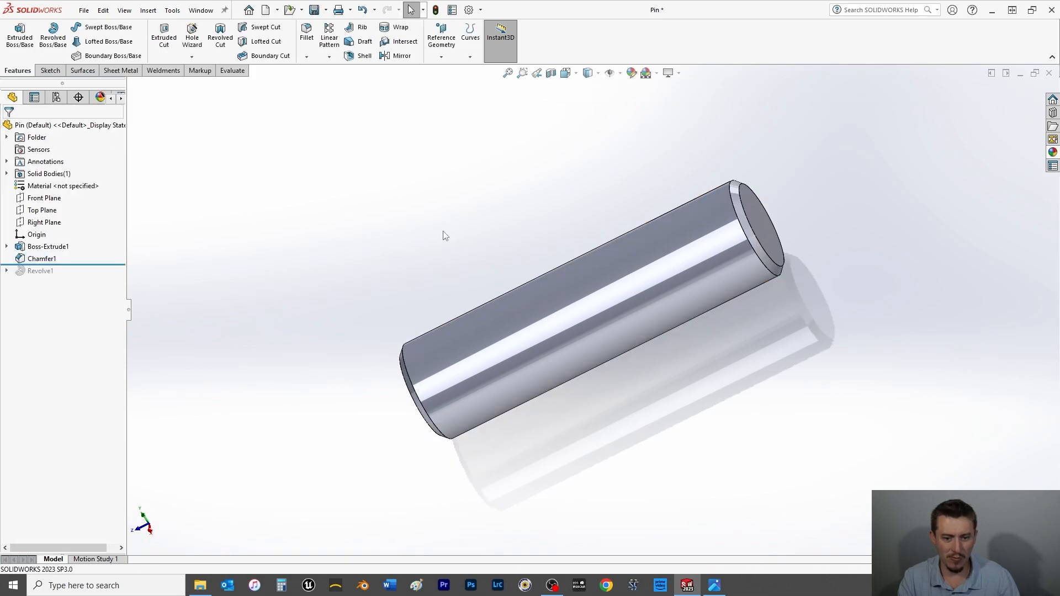
# Step: Roll the part's history forward past the suppressed revolve feature and unsuppress the revolve
pyautogui.moveTo(485, 215); pyautogui.dragTo(279, 218, button='middle')
pyautogui.moveTo(74, 265); pyautogui.dragTo(75, 278)
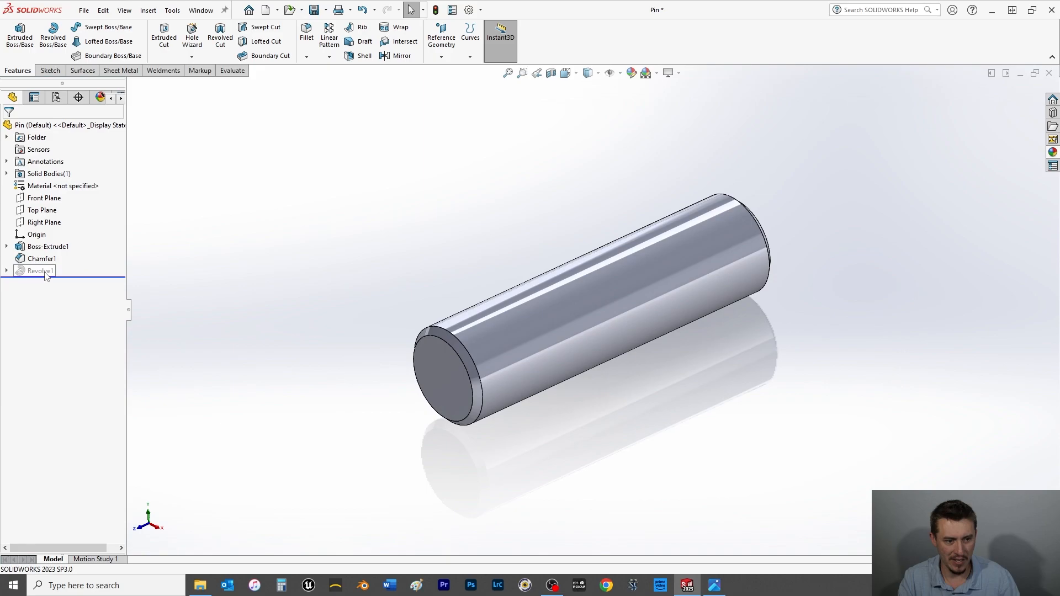
pyautogui.rightClick(45, 273)
pyautogui.click(87, 238)
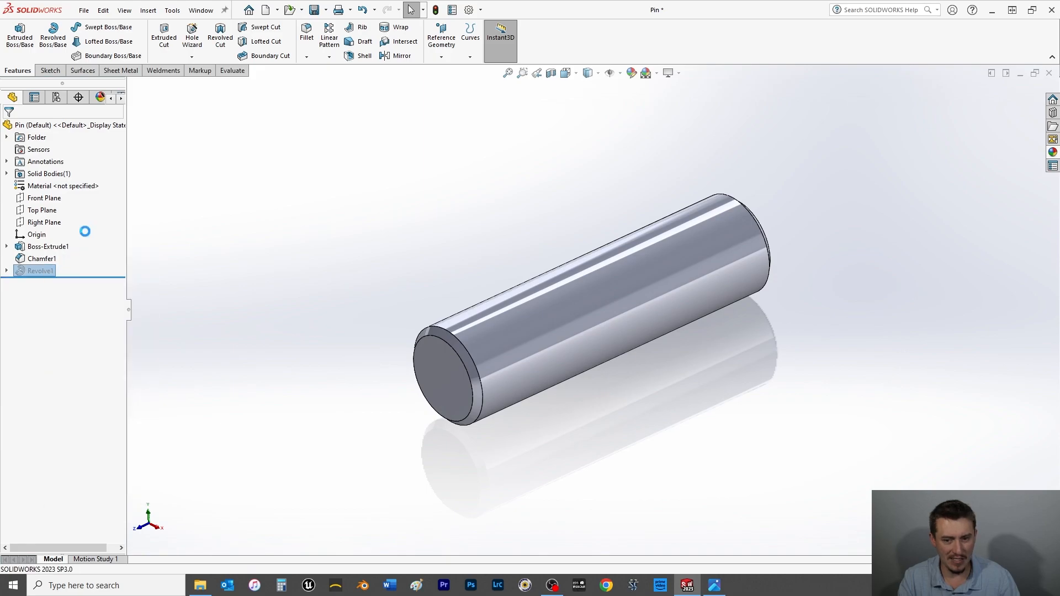
pyautogui.rightClick(37, 272)
pyautogui.click(52, 237)
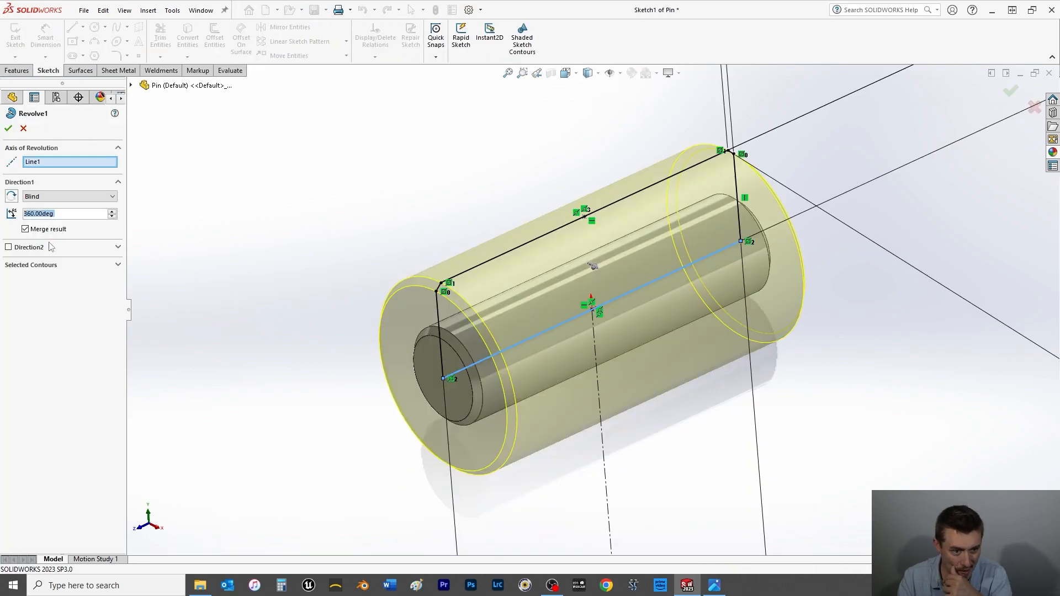
pyautogui.click(8, 128)
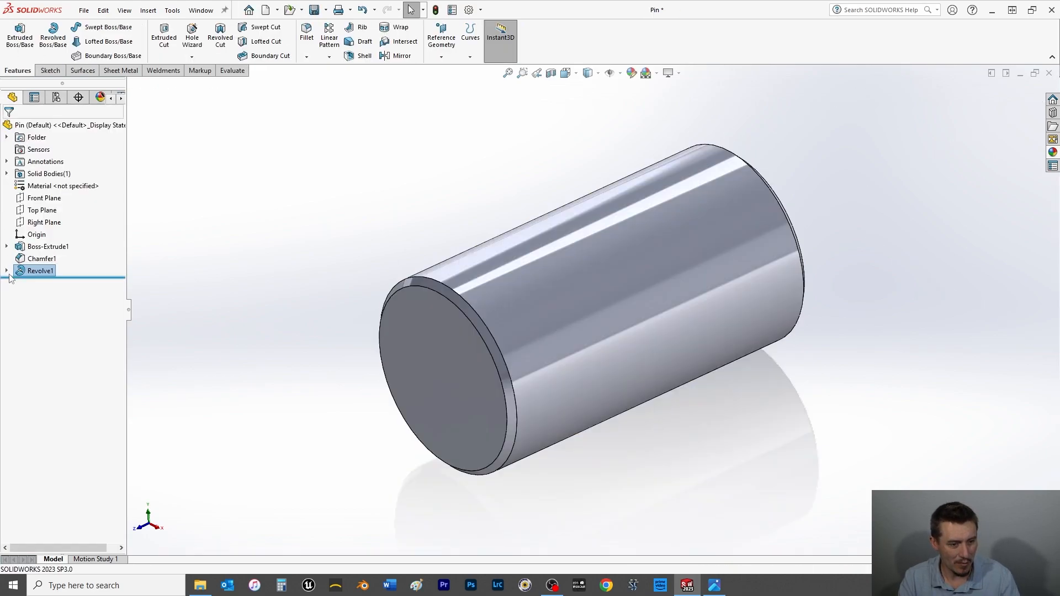
# Step: Edit the revolve's profile sketch, set its radius dimension to 15/2 (7.5 mm), and rebuild the part fitted to view
pyautogui.click(50, 283)
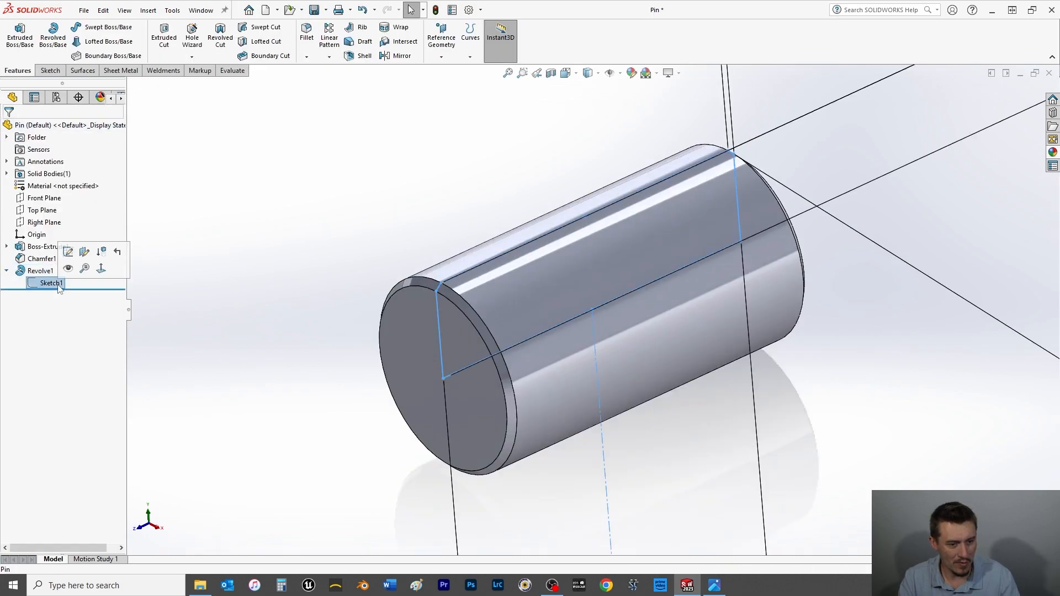
pyautogui.click(76, 253)
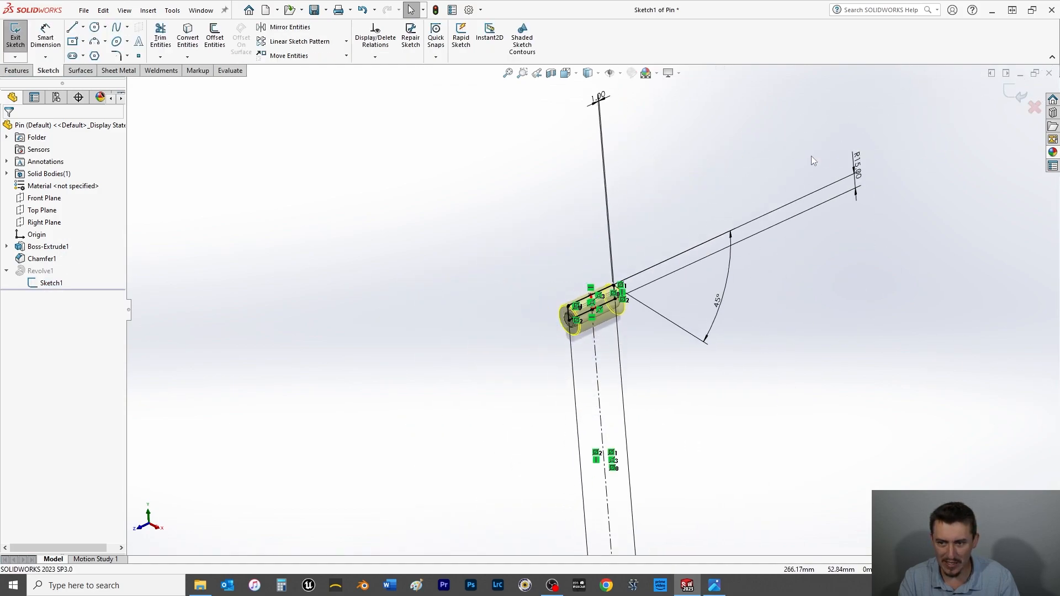
pyautogui.doubleClick(854, 169)
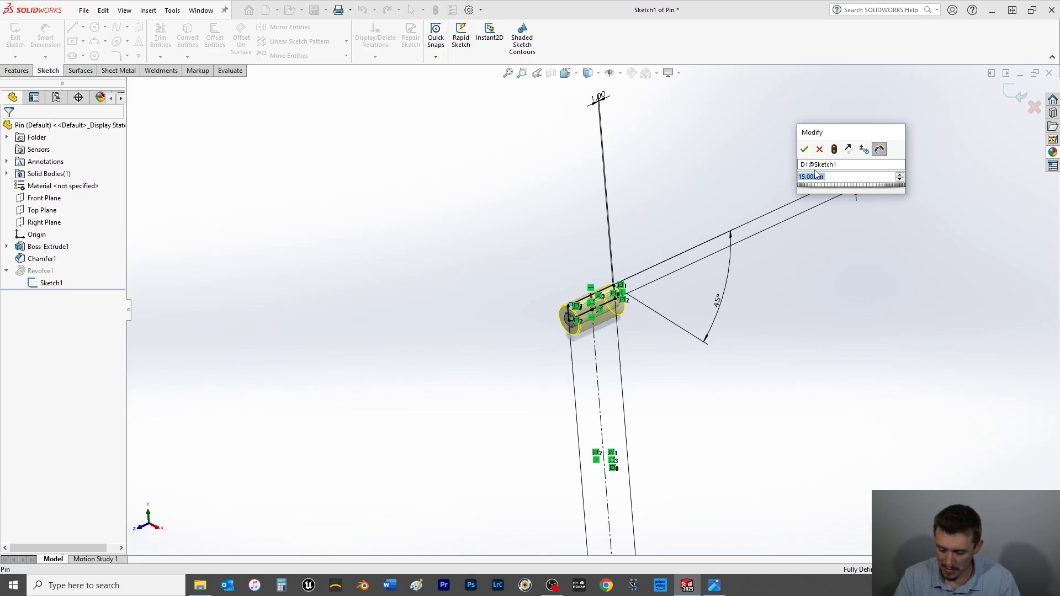
pyautogui.write('7.5')
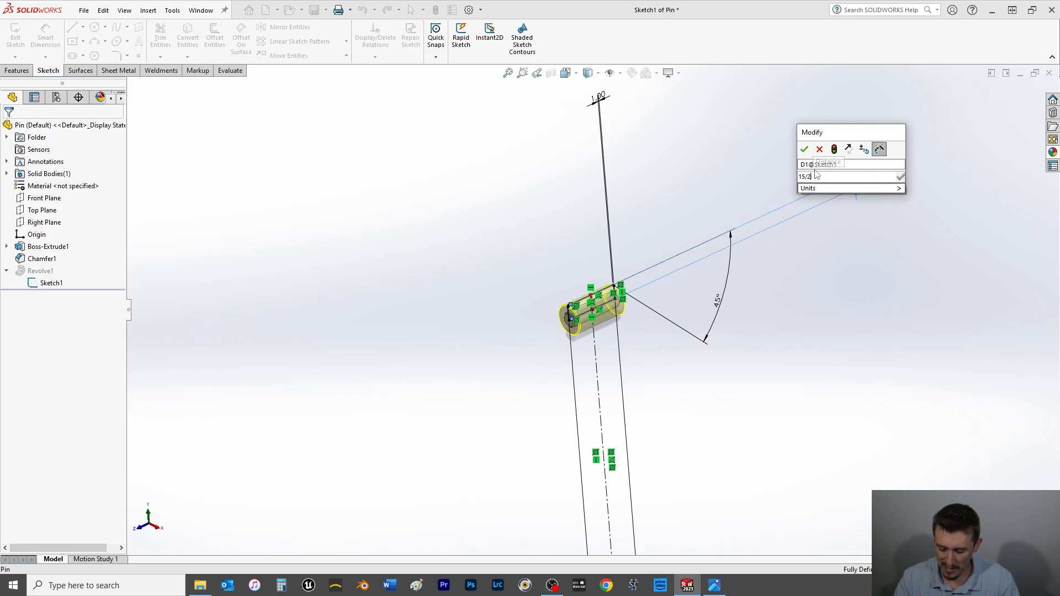
pyautogui.press('Return')
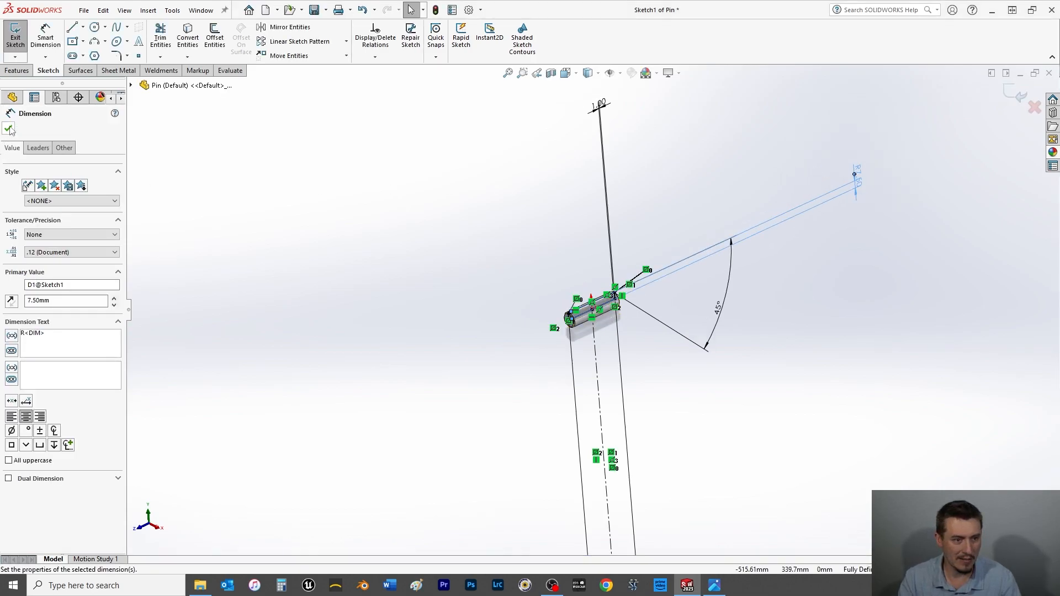
pyautogui.click(8, 128)
pyautogui.click(10, 50)
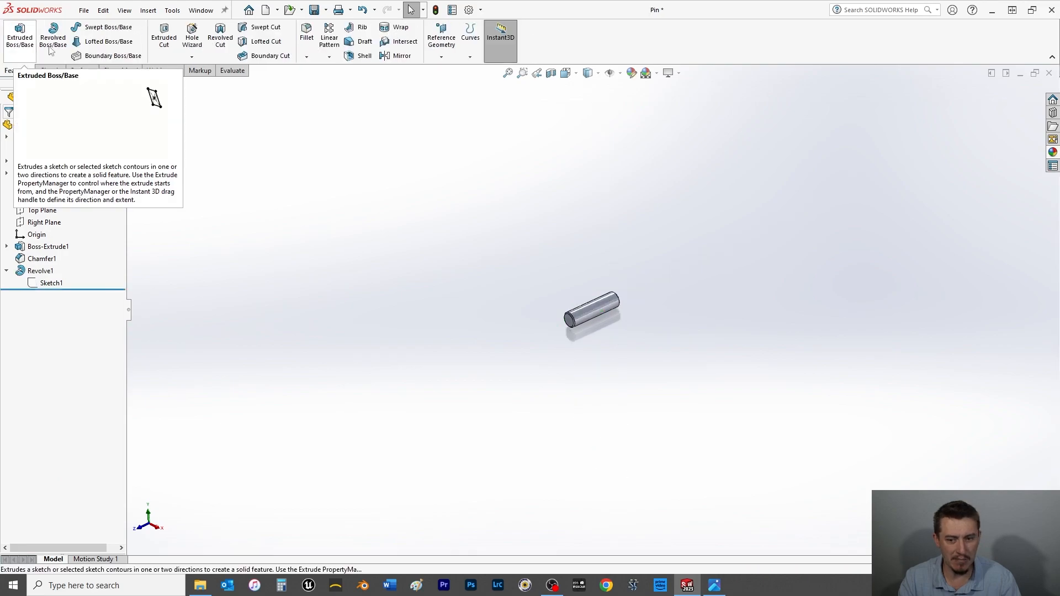
pyautogui.press('f')
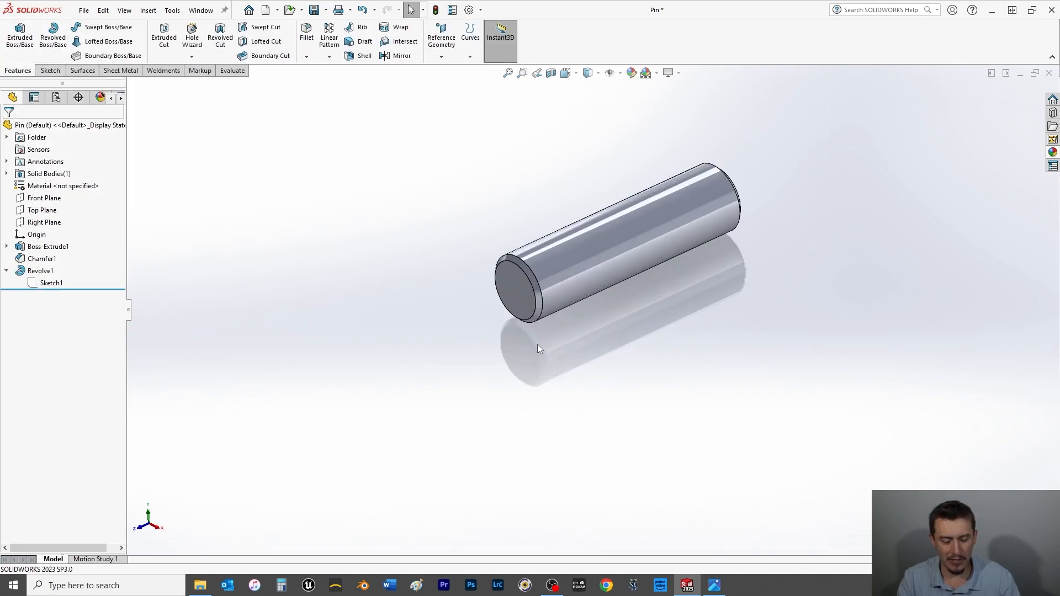
# Step: Suppress the revolve feature for comparison with the extruded version, and unsuppress it again
pyautogui.rightClick(40, 271)
pyautogui.click(55, 256)
pyautogui.rightClick(50, 270)
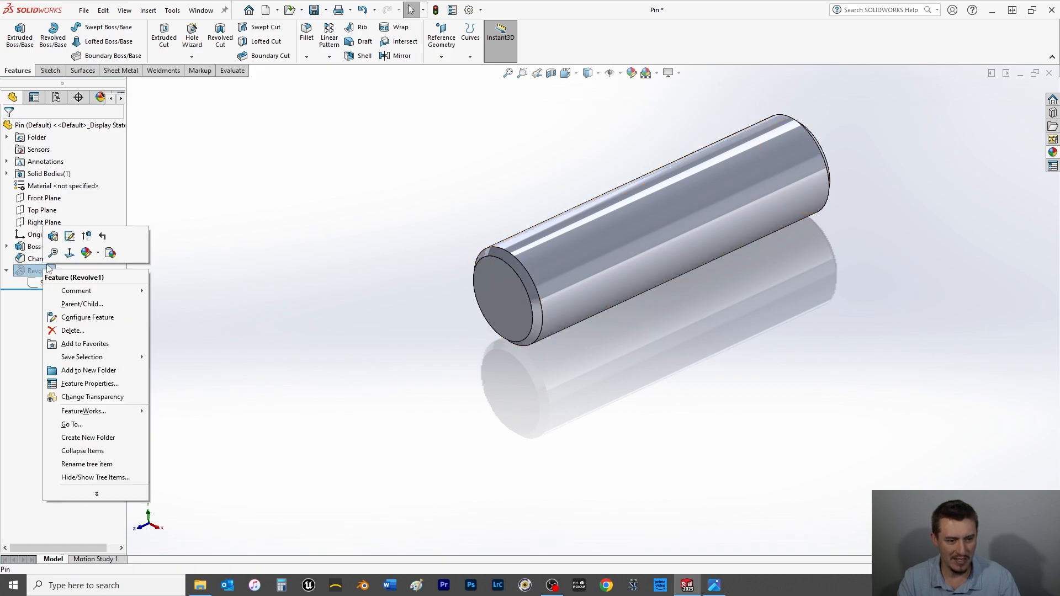
pyautogui.click(85, 243)
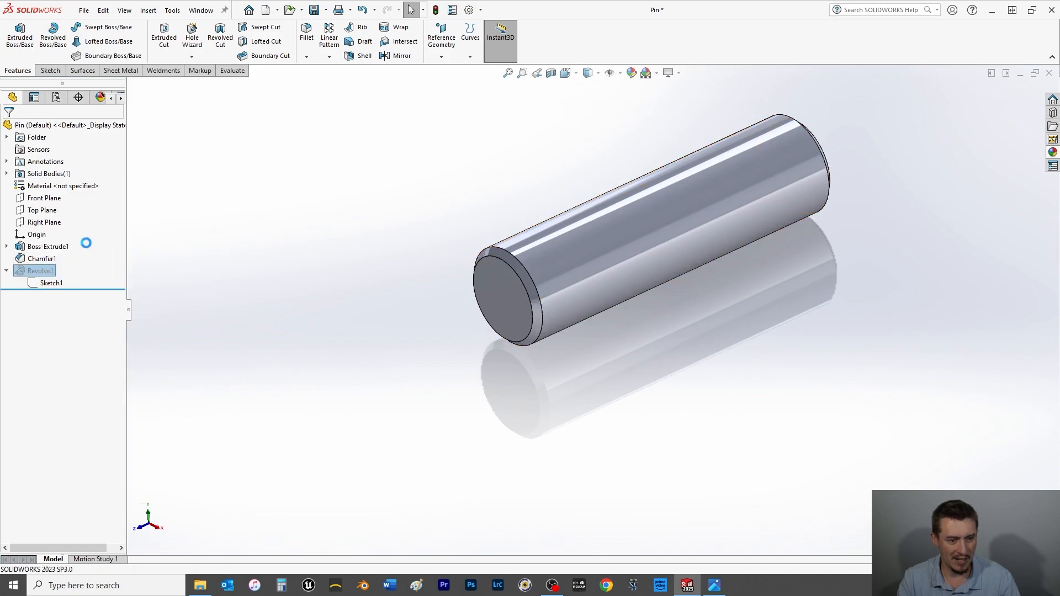
# Step: Suppress the extrusion and chamfer features together, and unsuppress the revolve feature
pyautogui.click(36, 260)
pyautogui.keyDown('ctrl'); pyautogui.click(42, 246); pyautogui.keyUp('ctrl')
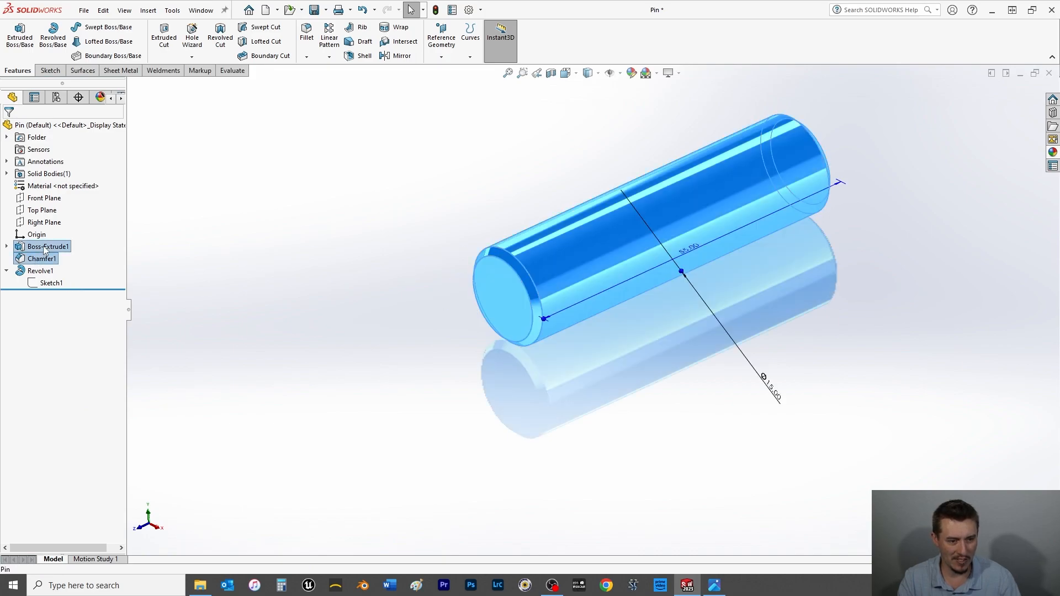
pyautogui.rightClick(44, 247)
pyautogui.click(54, 211)
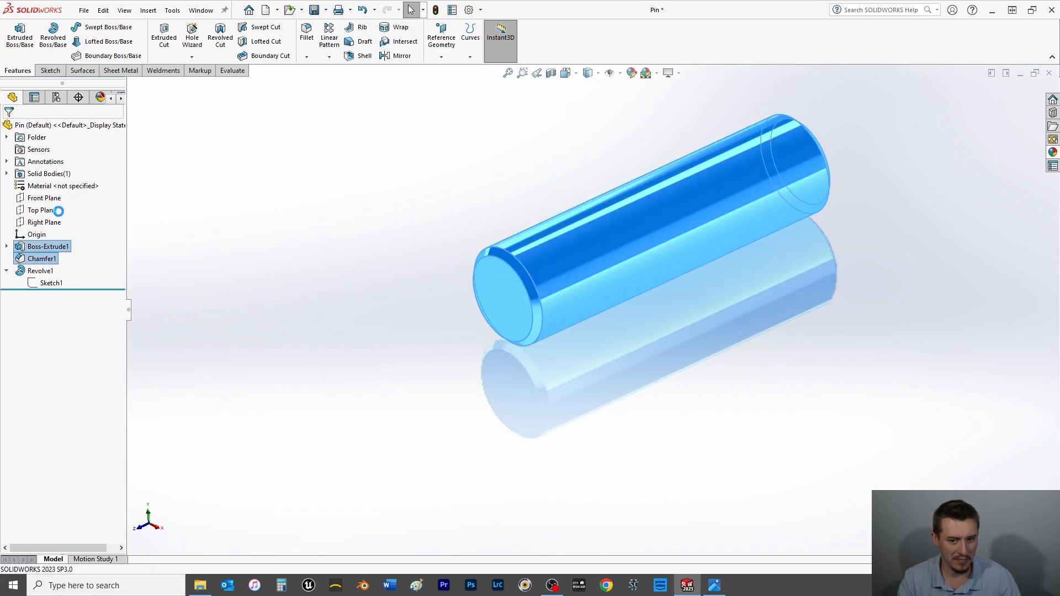
pyautogui.rightClick(39, 262)
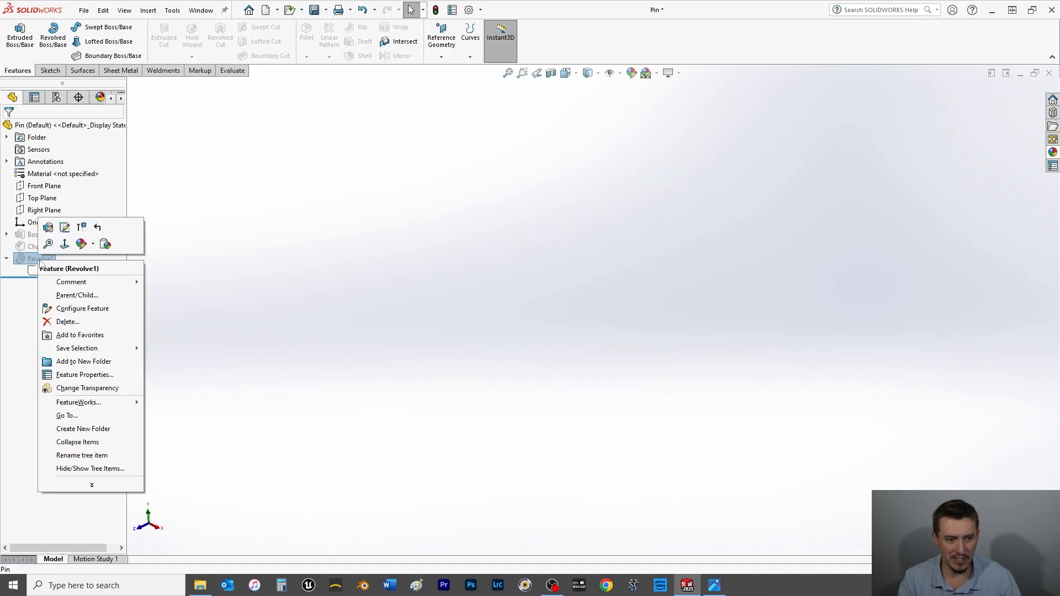
pyautogui.click(76, 227)
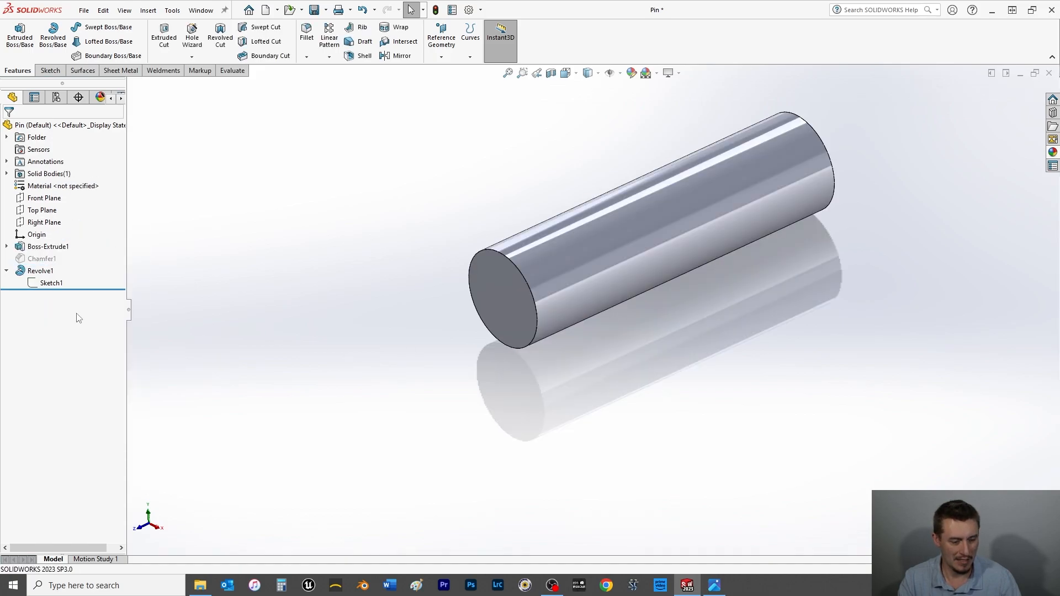
# Step: Collapse the revolve feature's contents and unsuppress the chamfer
pyautogui.moveTo(80, 287)
pyautogui.mouseDown()
pyautogui.moveTo(78, 266)
pyautogui.moveTo(76, 290)
pyautogui.moveTo(40, 239)
pyautogui.moveTo(35, 262)
pyautogui.moveTo(47, 274)
pyautogui.mouseUp()
pyautogui.click(6, 270)
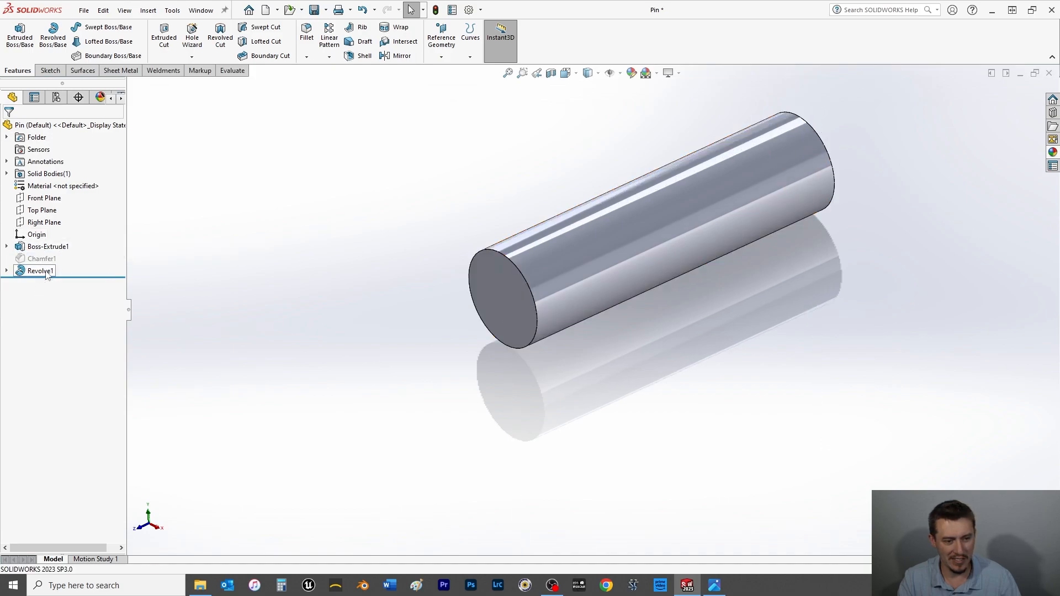
pyautogui.rightClick(46, 262)
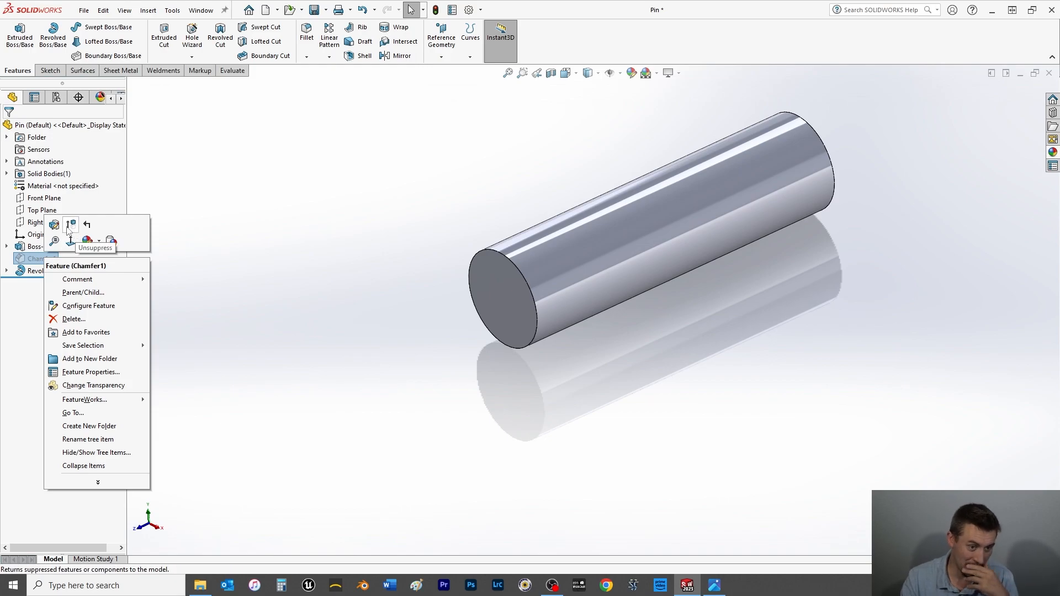
pyautogui.click(71, 224)
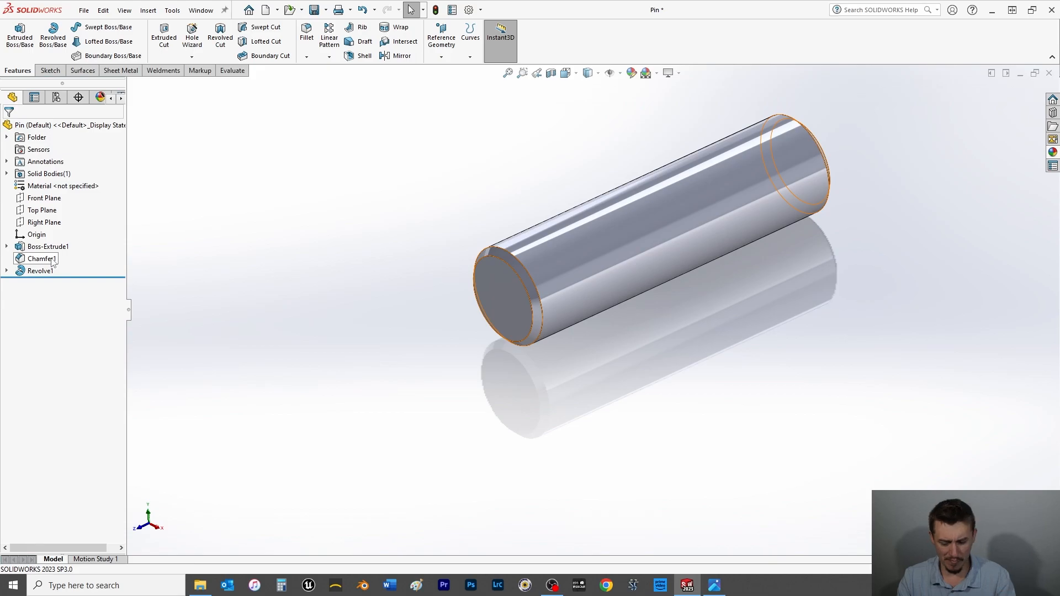
# Step: Delete the chamfer feature from the part
pyautogui.click(42, 259)
pyautogui.press('Delete')
pyautogui.click(599, 237)
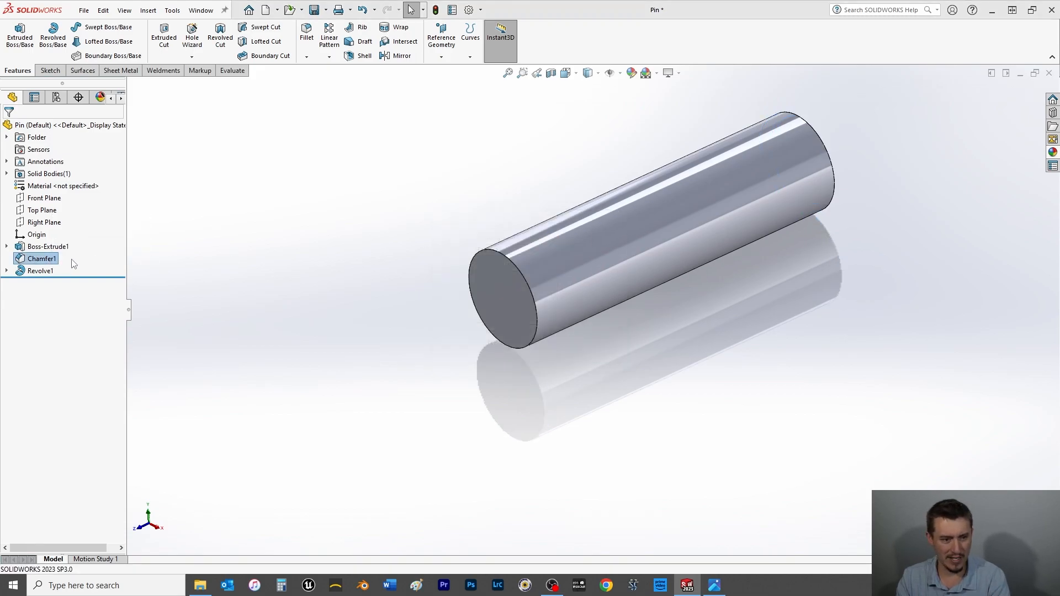
# Step: Try to delete the extrusion feature while the revolve is active, and undo the deletion each time
pyautogui.click(48, 247)
pyautogui.press('Delete')
pyautogui.click(598, 239)
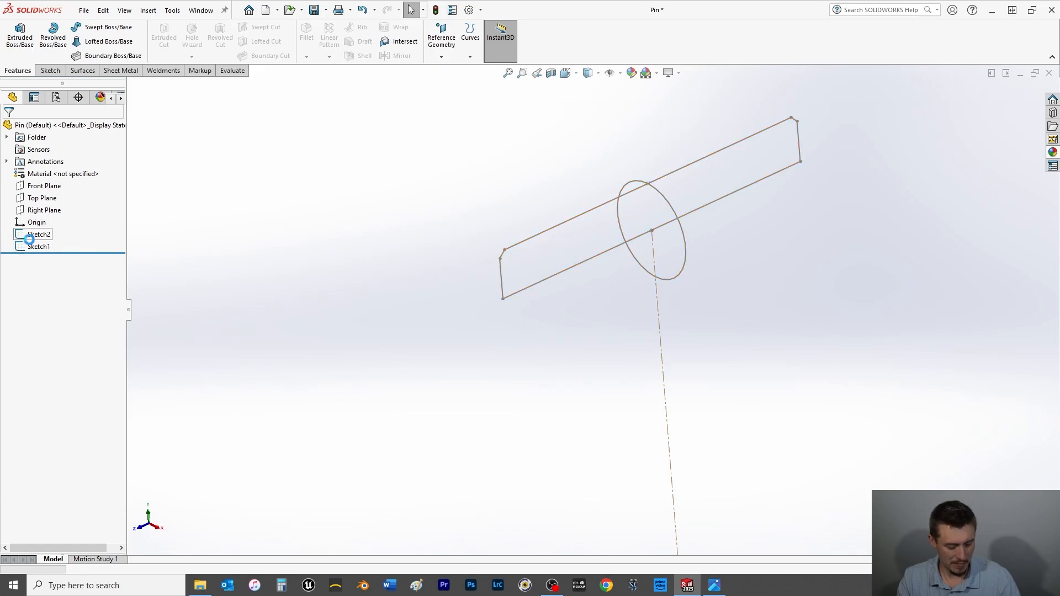
pyautogui.hotkey('ctrl', 'z')
pyautogui.click(32, 250)
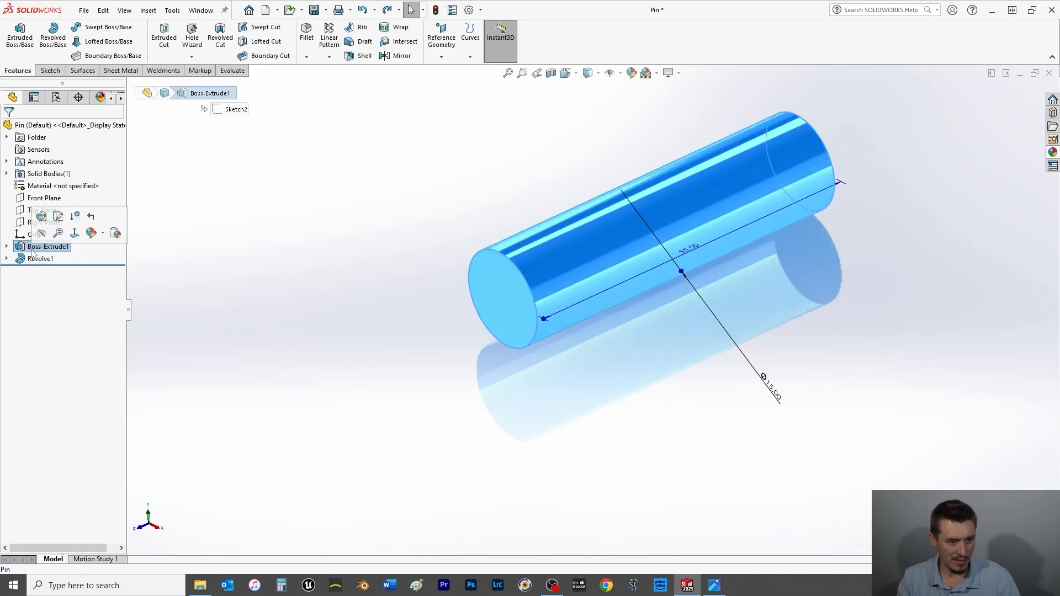
pyautogui.press('Delete')
pyautogui.click(598, 239)
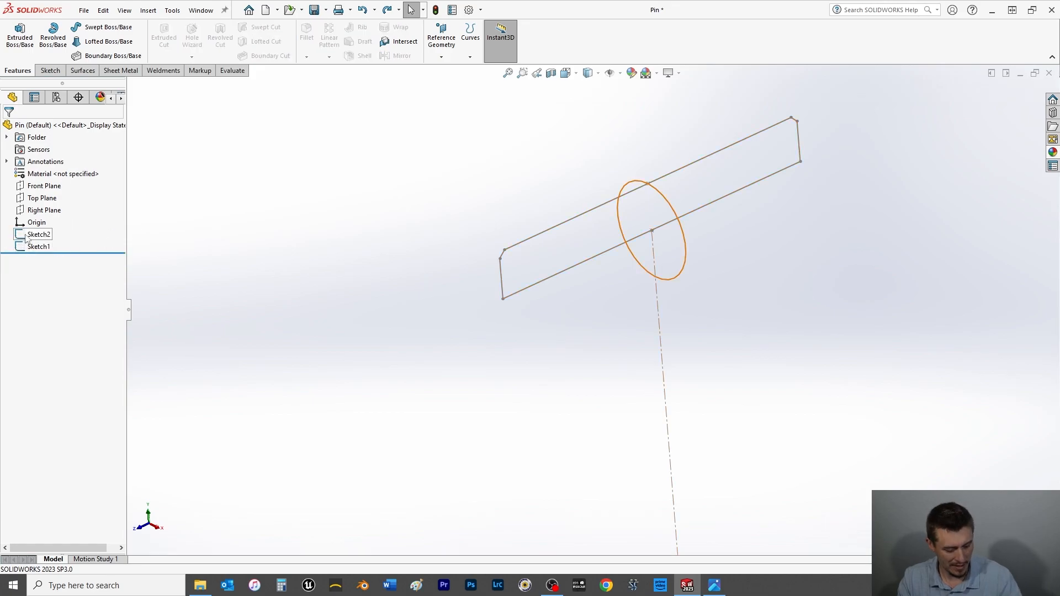
pyautogui.hotkey('ctrl', 'z')
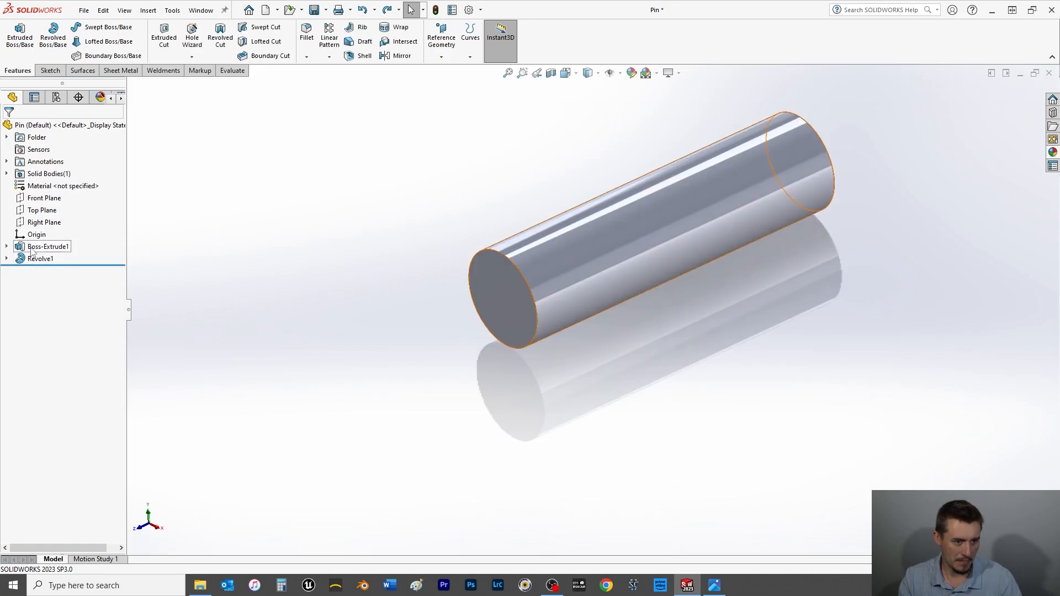
# Step: Roll the part's history back above the revolve and delete the extrusion feature
pyautogui.click(32, 249)
pyautogui.click(7, 259)
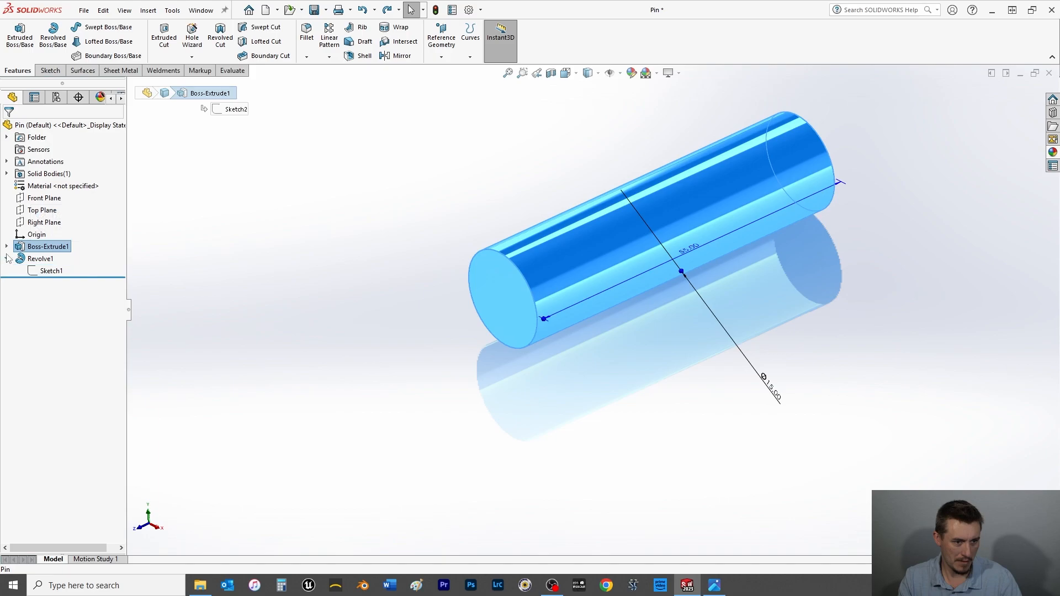
pyautogui.click(7, 247)
pyautogui.click(52, 258)
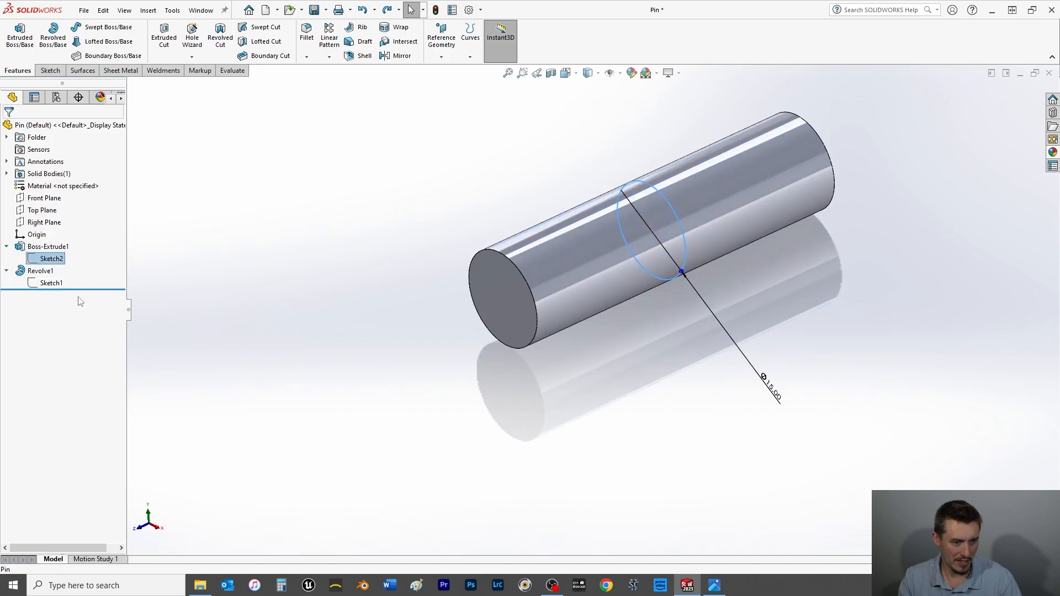
pyautogui.moveTo(83, 288); pyautogui.dragTo(83, 265)
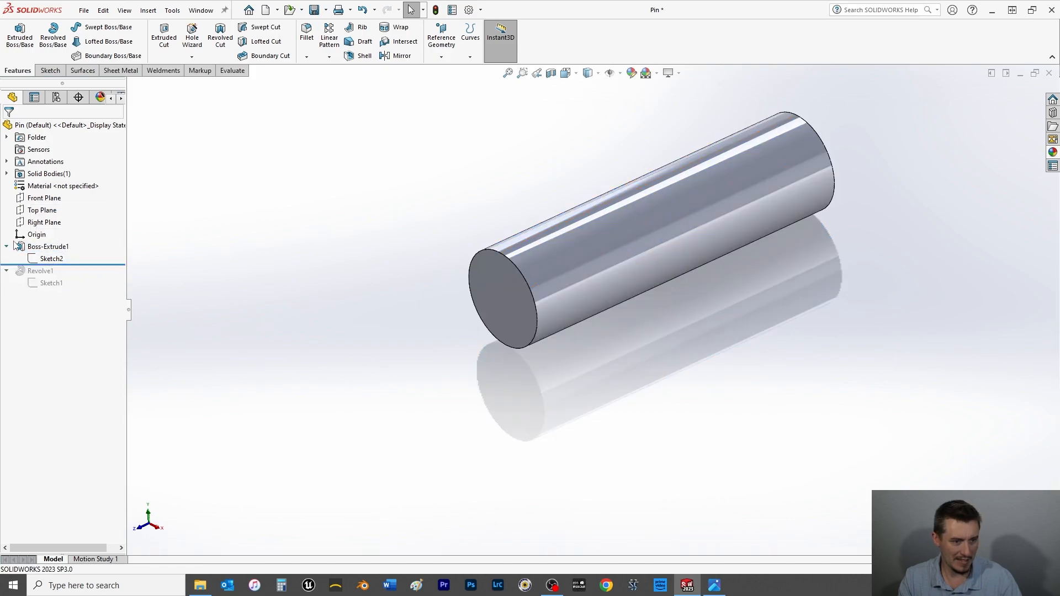
pyautogui.click(31, 248)
pyautogui.rightClick(41, 245)
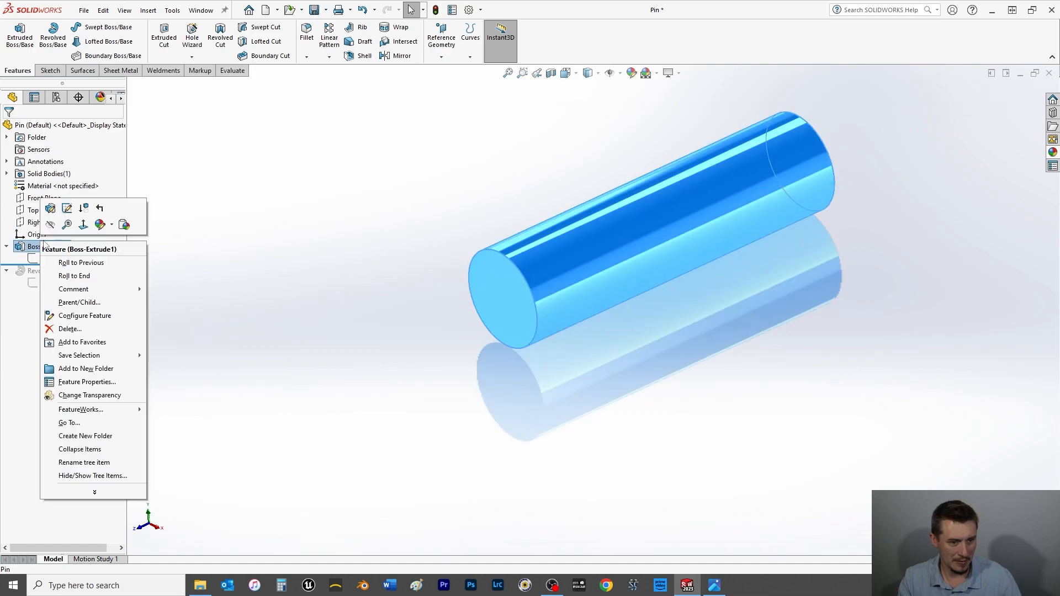
pyautogui.click(73, 328)
pyautogui.click(581, 241)
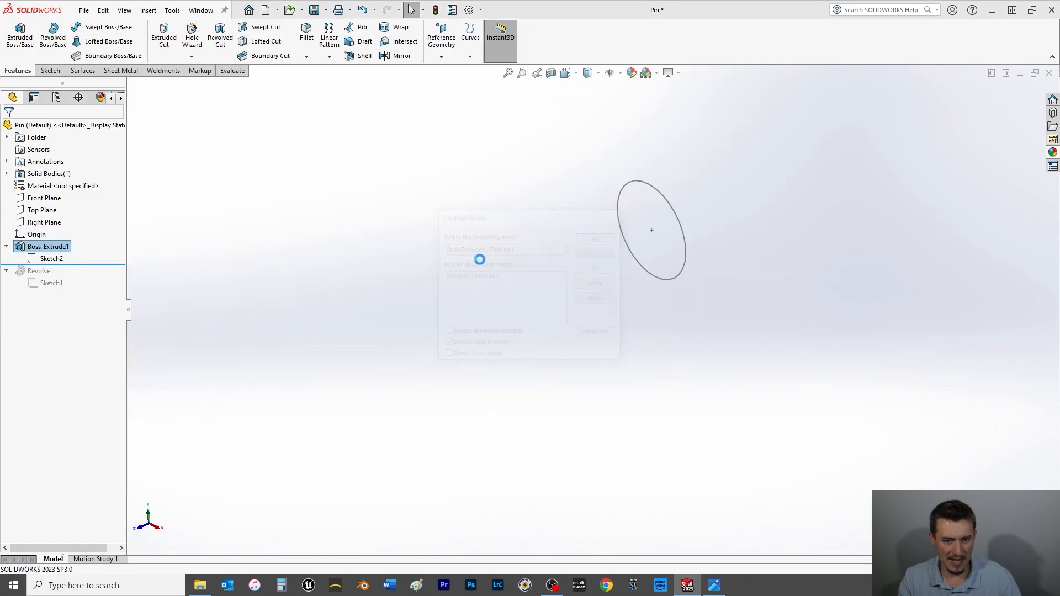
# Step: Roll the history forward past the profile sketch and delete the leftover circle sketch
pyautogui.moveTo(57, 241); pyautogui.dragTo(47, 261)
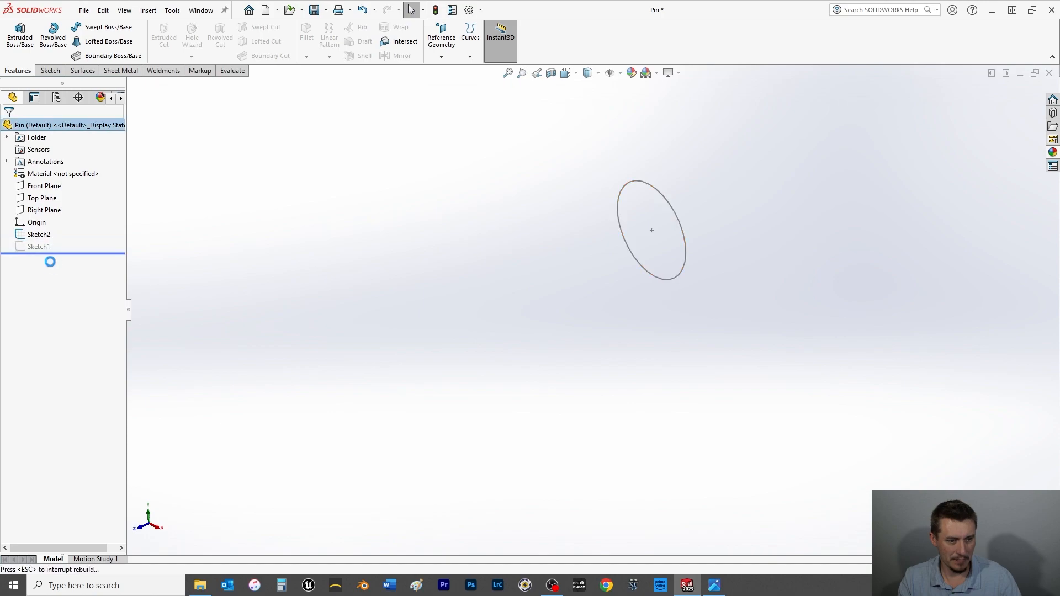
pyautogui.click(44, 235)
pyautogui.press('Return')
# Step: Revolve the remaining profile sketch 360 degrees about its lower long line to rebuild the solid pin
pyautogui.click(38, 236)
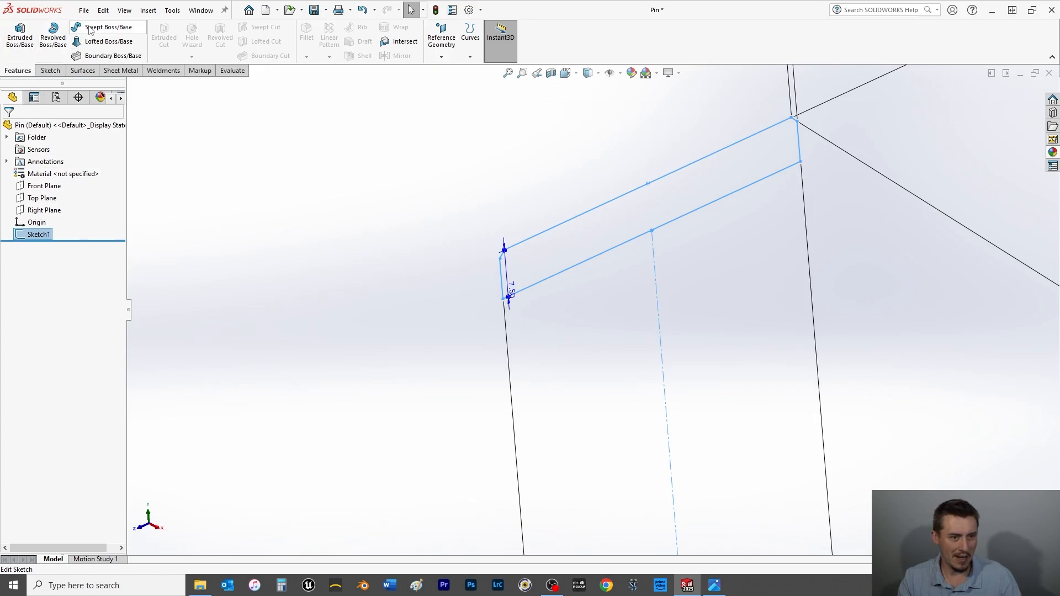
pyautogui.click(58, 53)
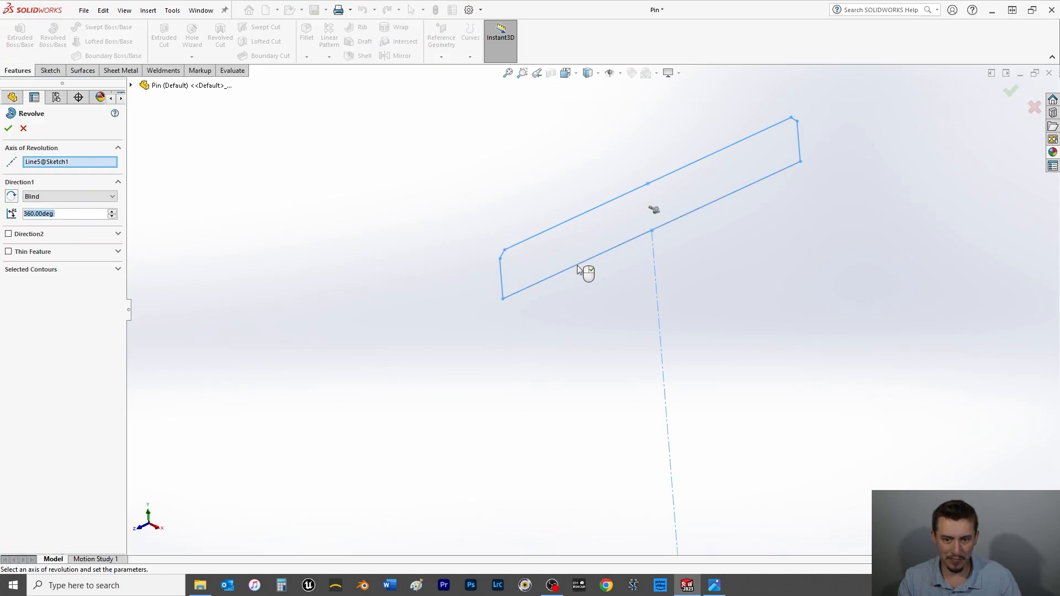
pyautogui.click(9, 128)
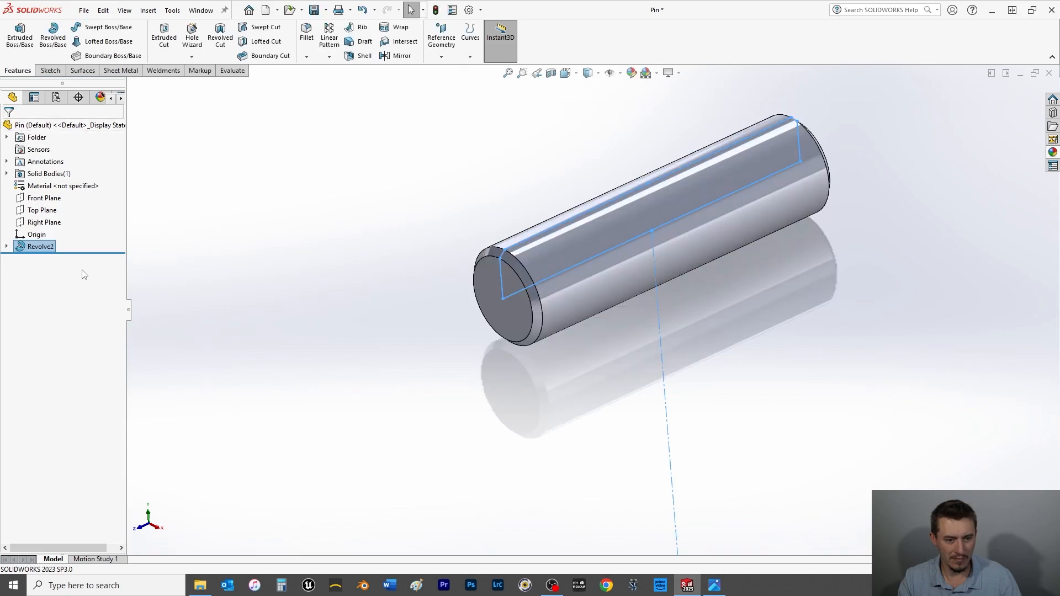
# Step: Apply a light green appearance (RGB 192, 255, 192) to the whole Pin part in all display states
pyautogui.rightClick(679, 204)
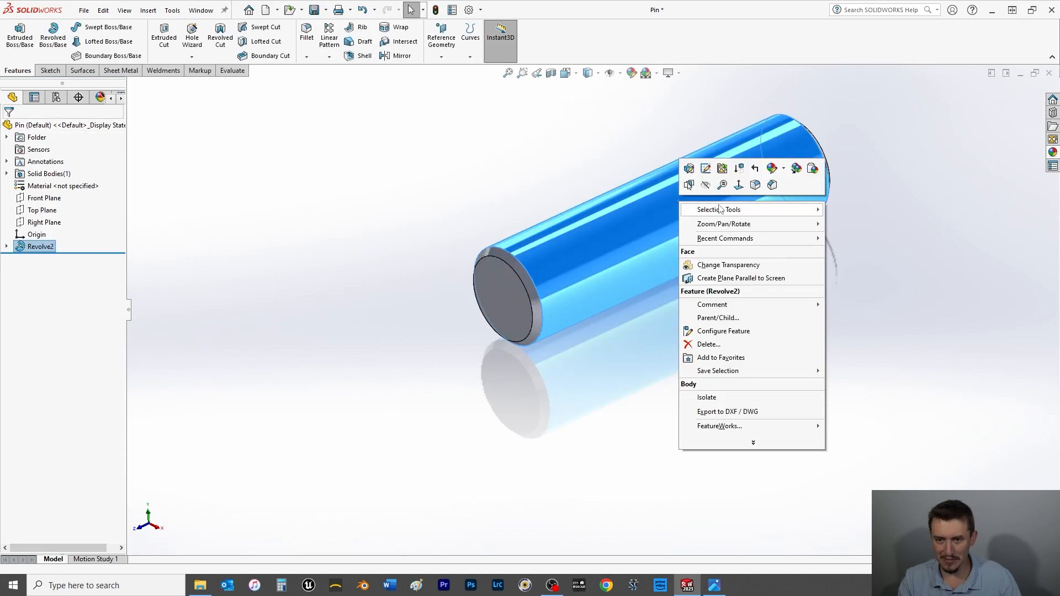
pyautogui.click(783, 169)
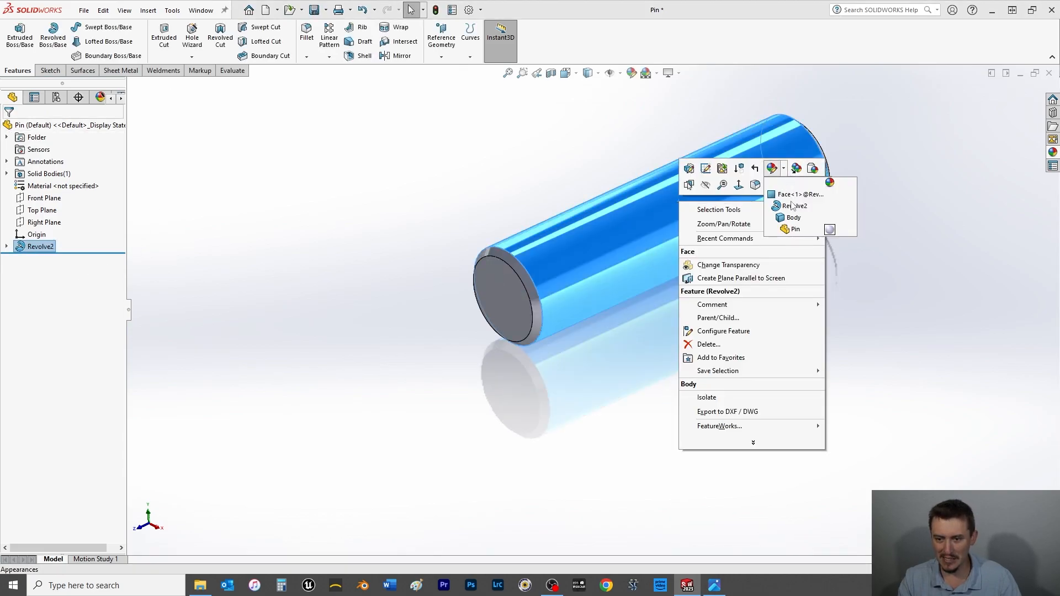
pyautogui.click(831, 229)
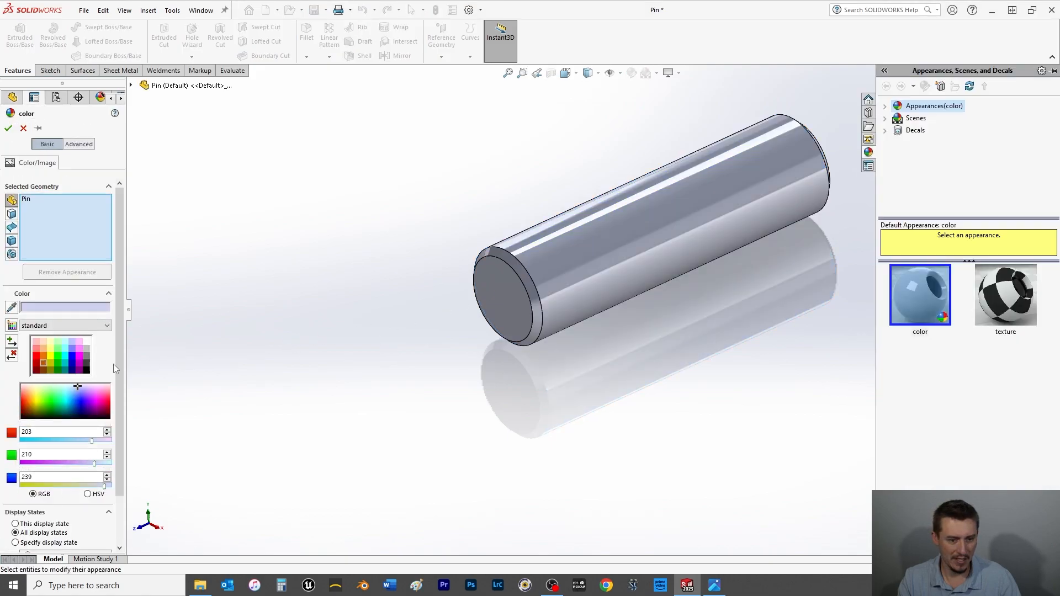
pyautogui.click(57, 343)
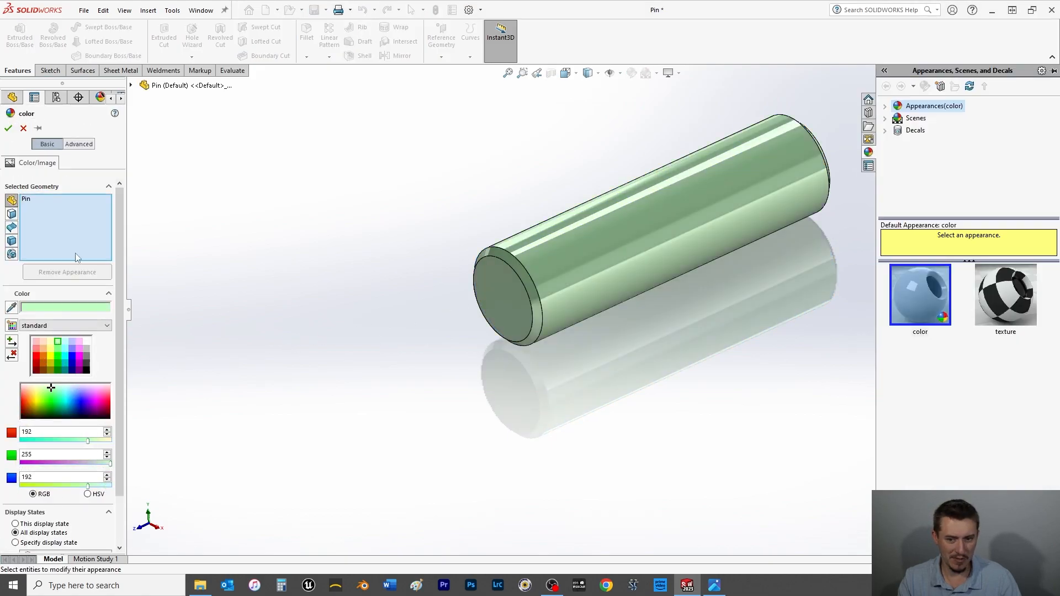
pyautogui.click(9, 130)
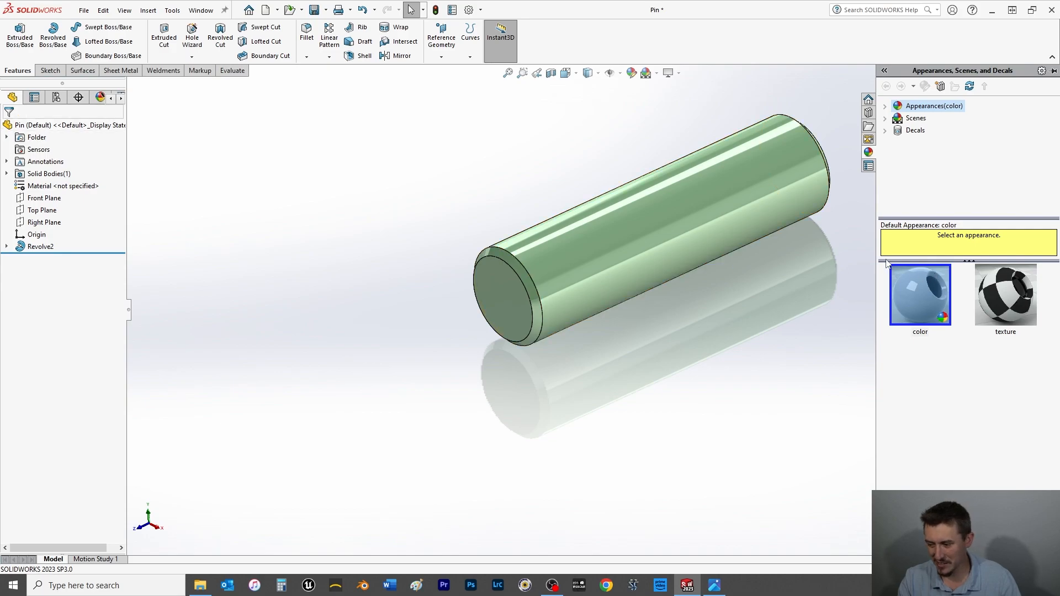
# Step: Save the finished Pin part and orient the model to the isometric view
pyautogui.scroll(4, 591, 309)
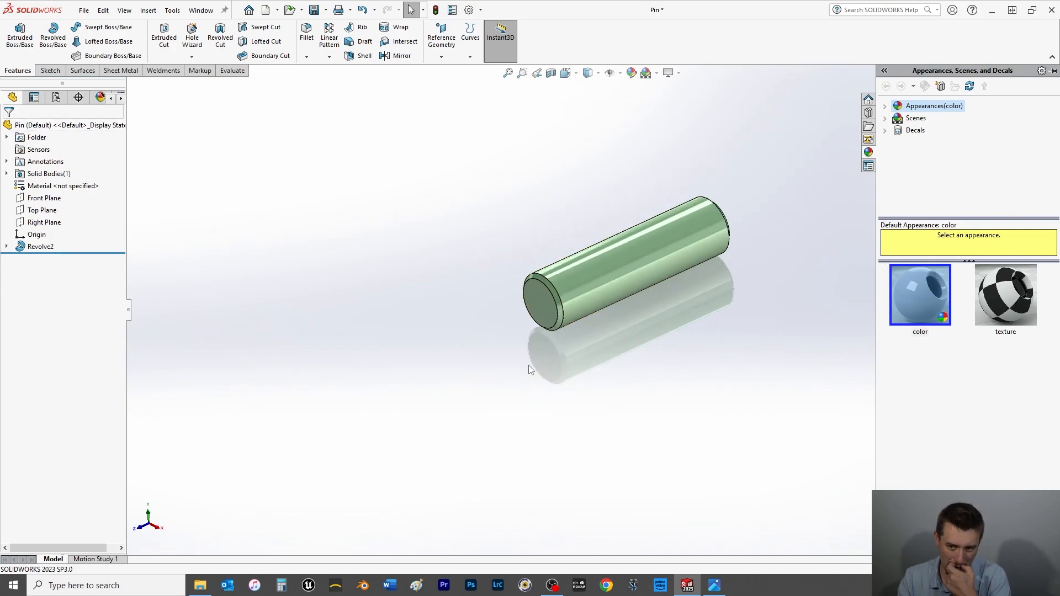
pyautogui.click(599, 159)
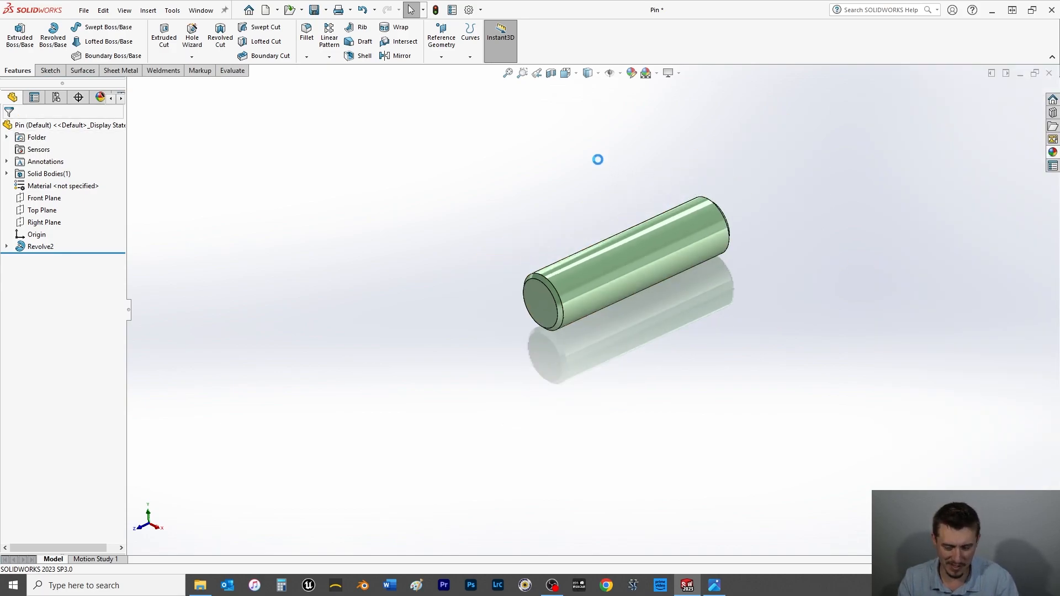
pyautogui.press('space')
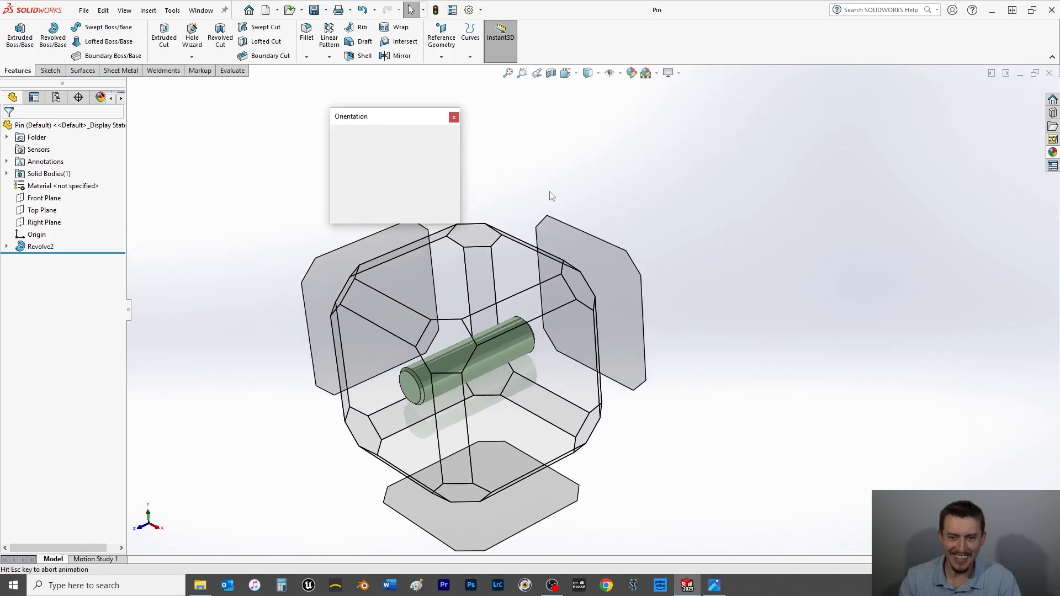
pyautogui.click(450, 156)
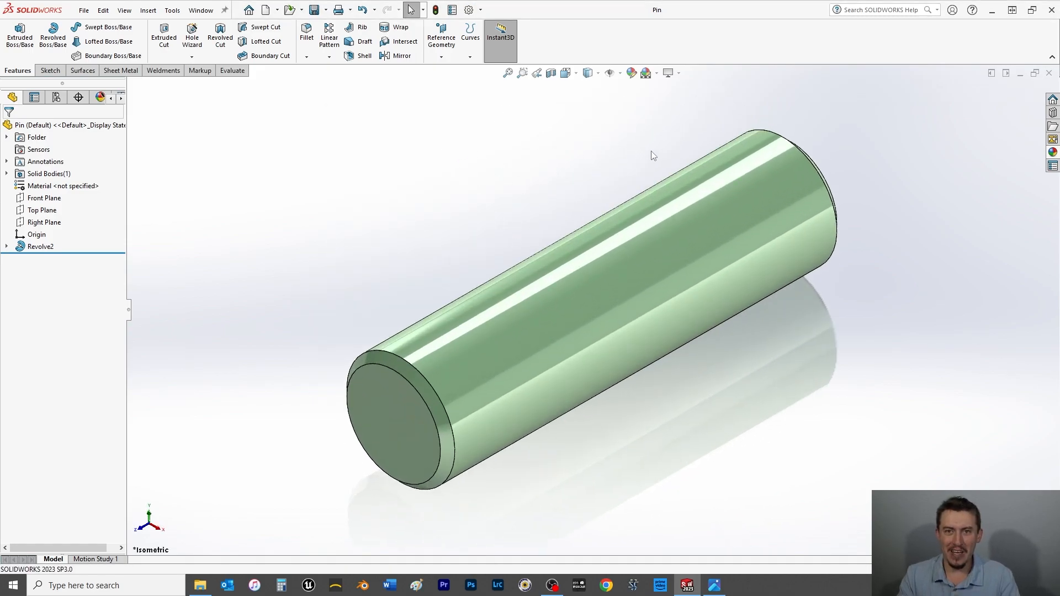